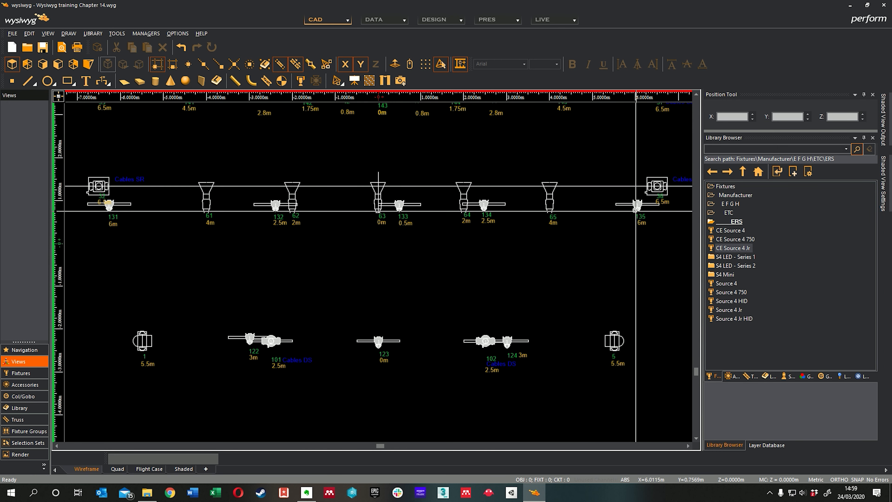
{"action": "mouse_move", "coordinate": [626, 204]}
{"action": "scroll", "coordinate": [399, 253], "scroll_direction": "down", "scroll_amount": 5}
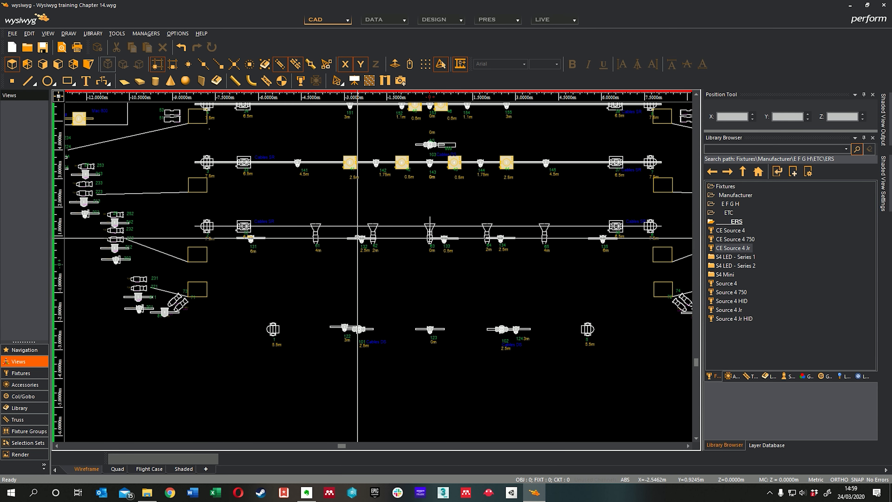
{"action": "middle_click_drag", "start_coordinate": [336, 257], "coordinate": [299, 257]}
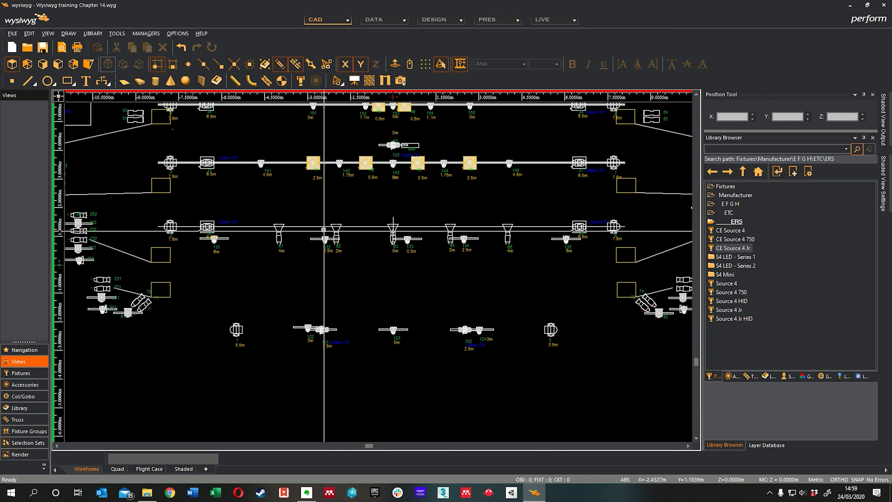
{"action": "mouse_move", "coordinate": [322, 248]}
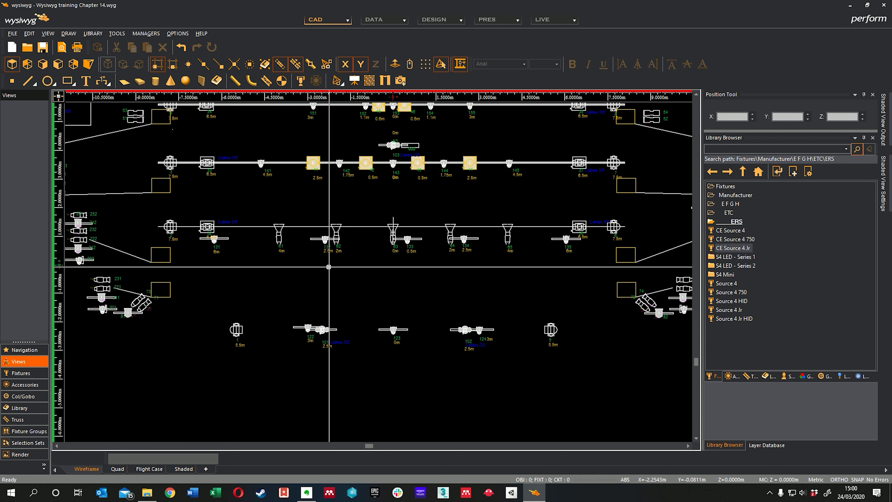
{"action": "middle_click_drag", "start_coordinate": [319, 271], "coordinate": [330, 278]}
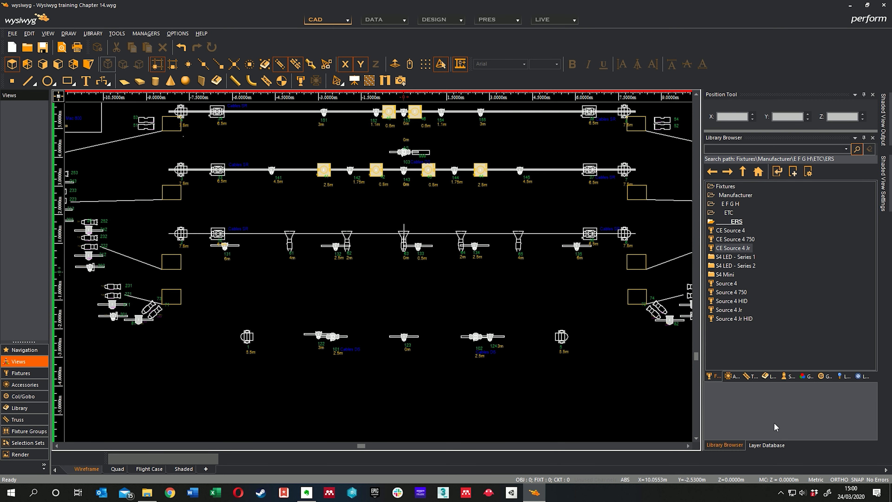
Put all ungrouped LX_V1 layers, from LX_V1_0 to LX_V1_None, into a new layer group named LX_V1_Plan and collapse it.
{"action": "left_click", "coordinate": [766, 445]}
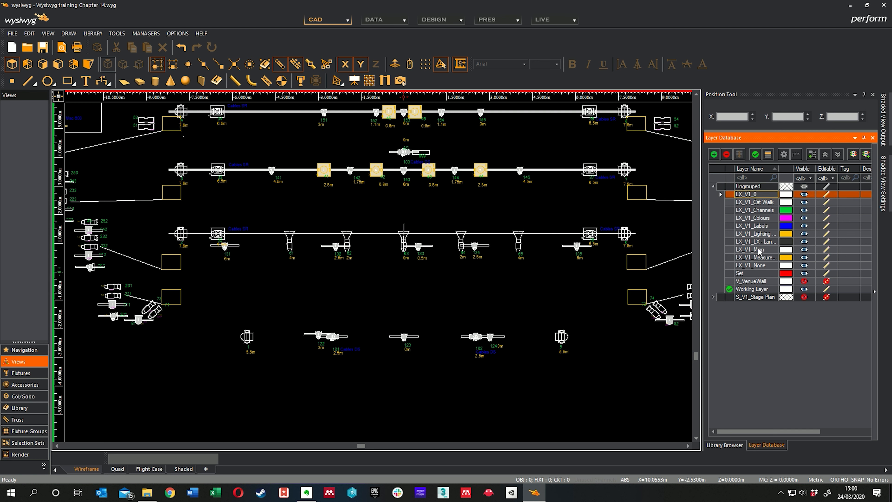
{"action": "left_click", "coordinate": [760, 266], "text": "shift"}
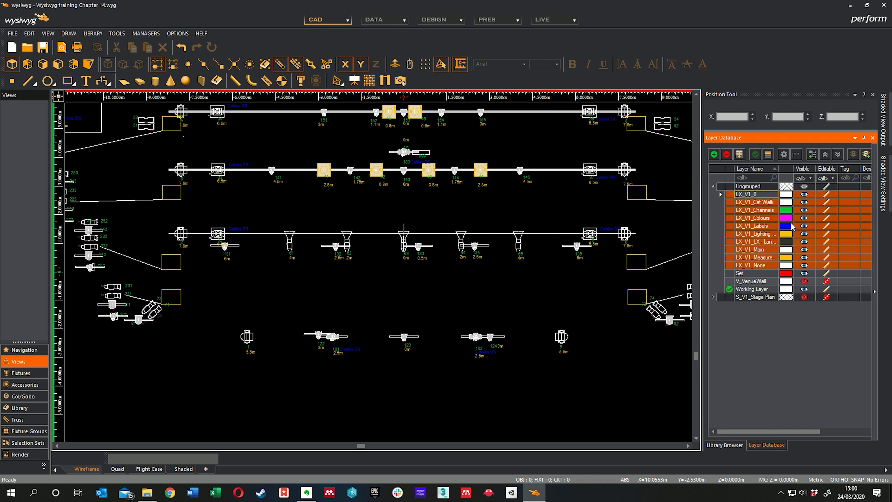
{"action": "left_click", "coordinate": [813, 154]}
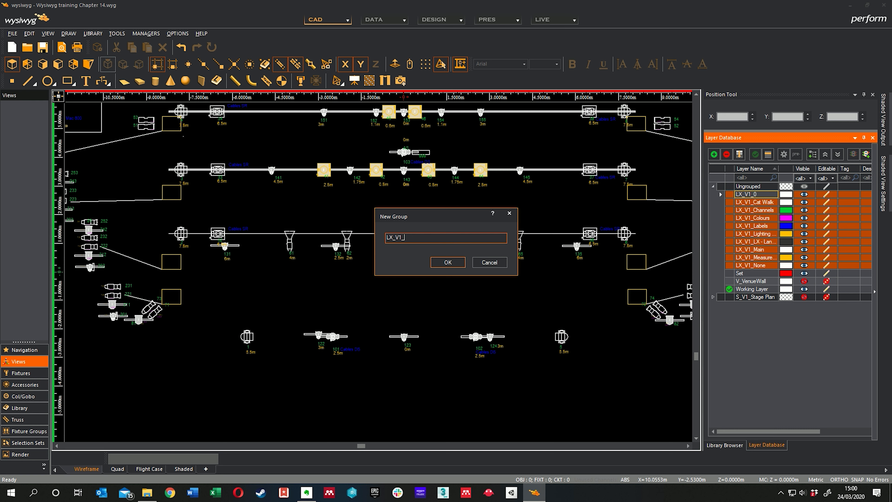
{"action": "type", "text": "LX_V1_Plan"}
{"action": "key", "text": "Return"}
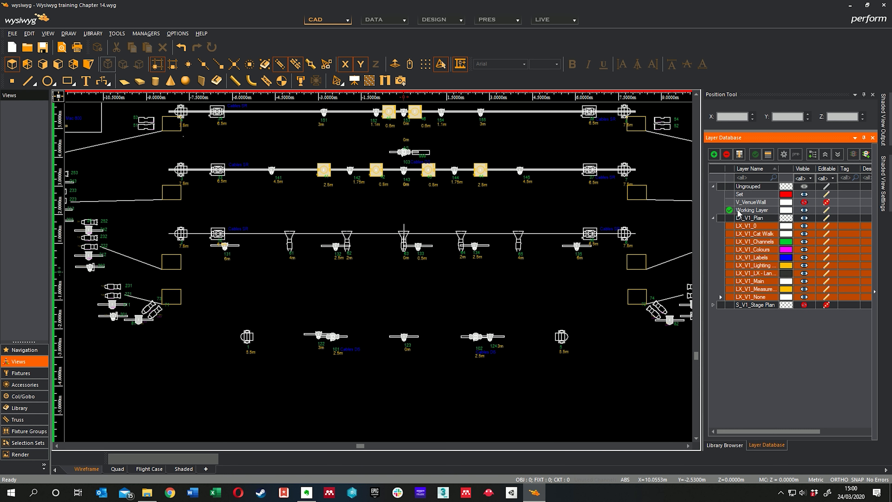
{"action": "left_click", "coordinate": [713, 218]}
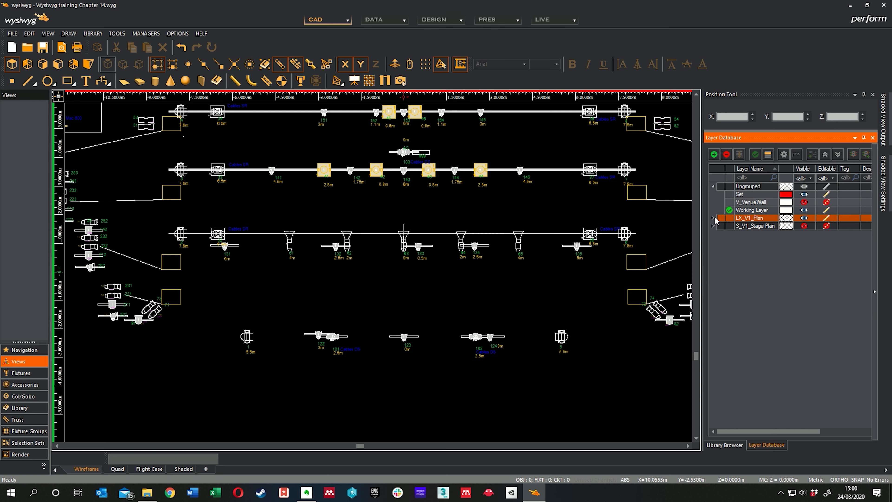
Create a new ungrouped layer named LX_3D and make it the current layer.
{"action": "left_click", "coordinate": [714, 154]}
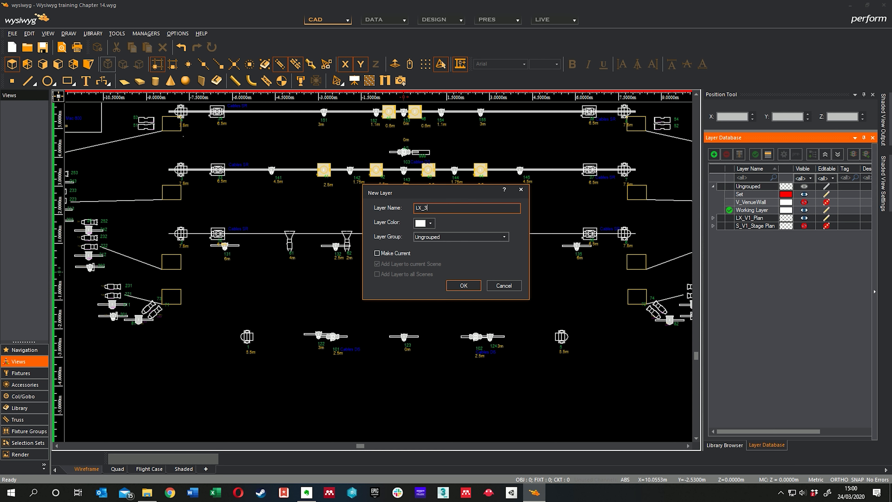
{"action": "left_click", "coordinate": [463, 286]}
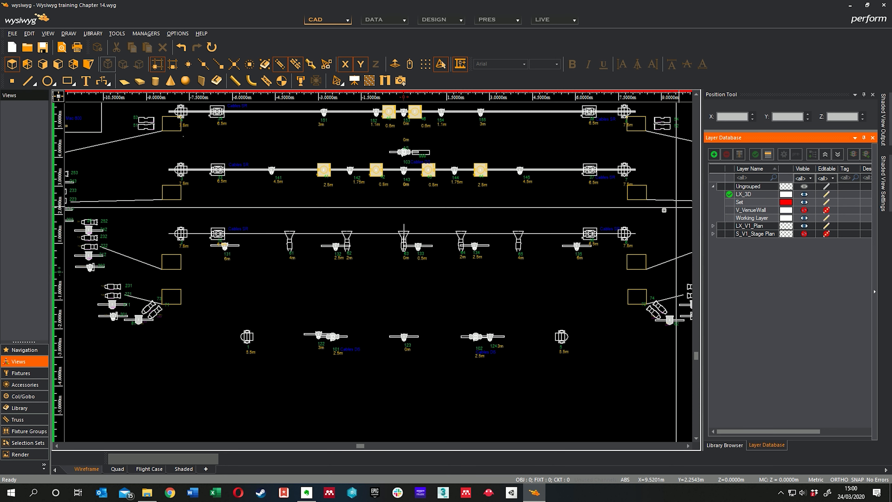
Check which layers the pipes and lines around fixtures 61, 62, 131 and 132 belong to, and review the LX_V1_Plan group's layers.
{"action": "middle_click_drag", "start_coordinate": [365, 244], "coordinate": [354, 253]}
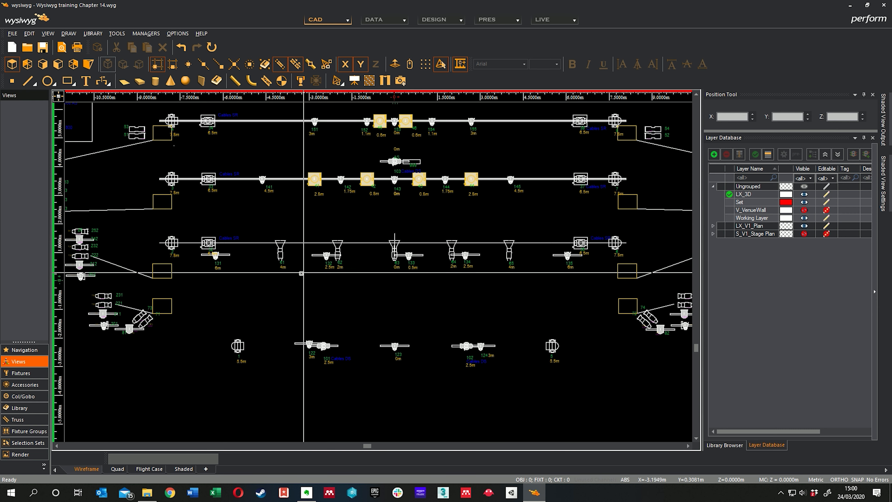
{"action": "mouse_move", "coordinate": [316, 254]}
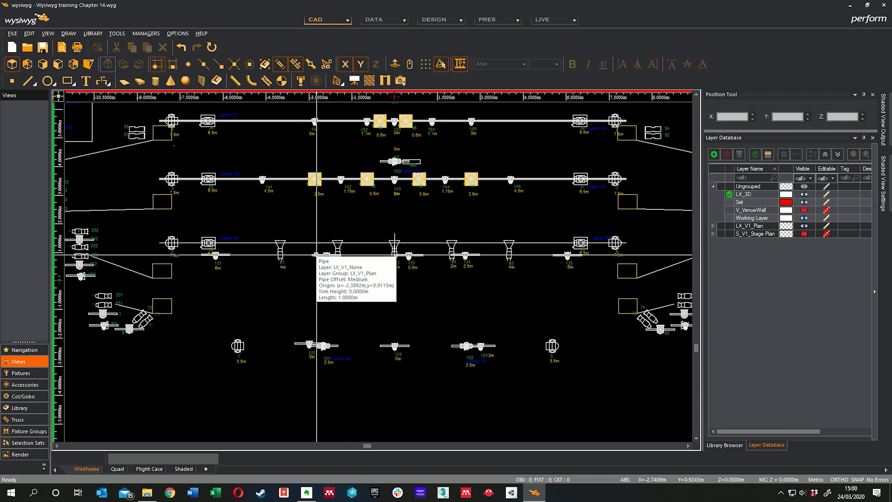
{"action": "left_click", "coordinate": [714, 226]}
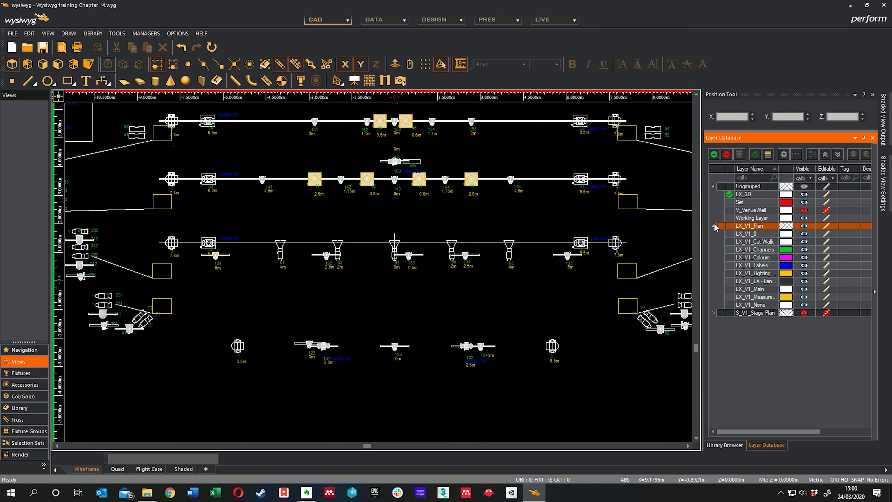
{"action": "left_click", "coordinate": [713, 226]}
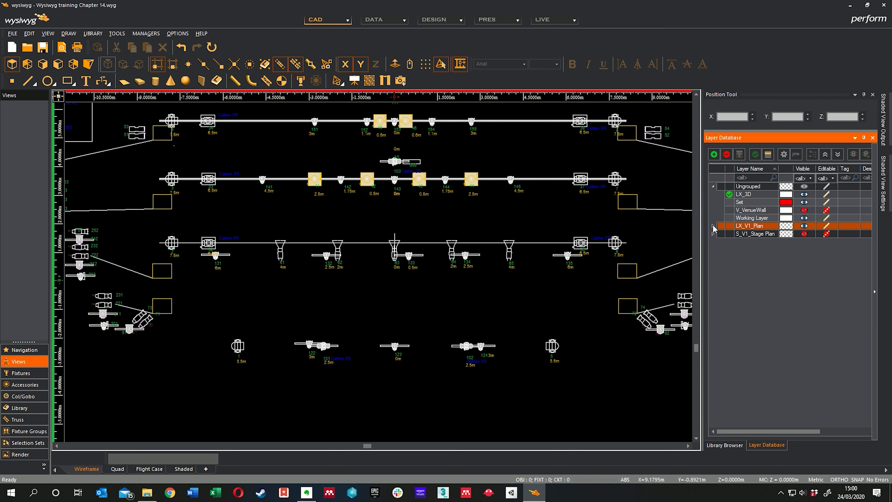
{"action": "scroll", "coordinate": [352, 271], "scroll_direction": "up", "scroll_amount": 6}
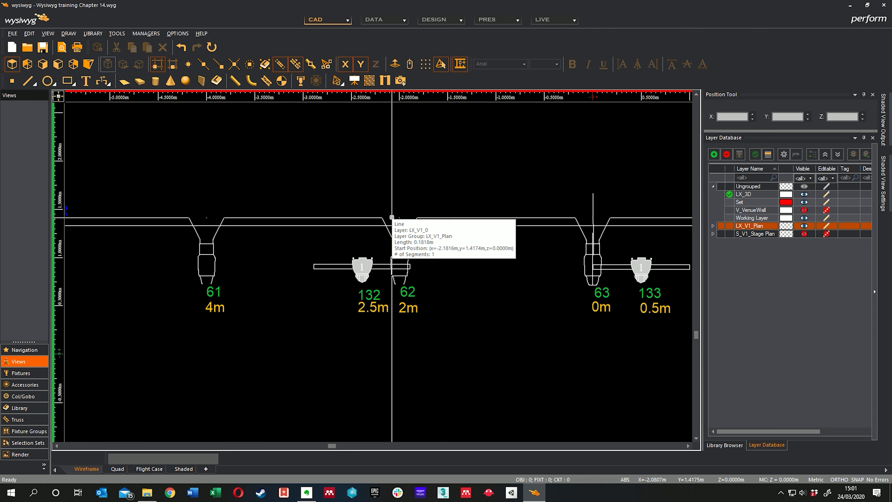
{"action": "scroll", "coordinate": [392, 217], "scroll_direction": "down", "scroll_amount": 3}
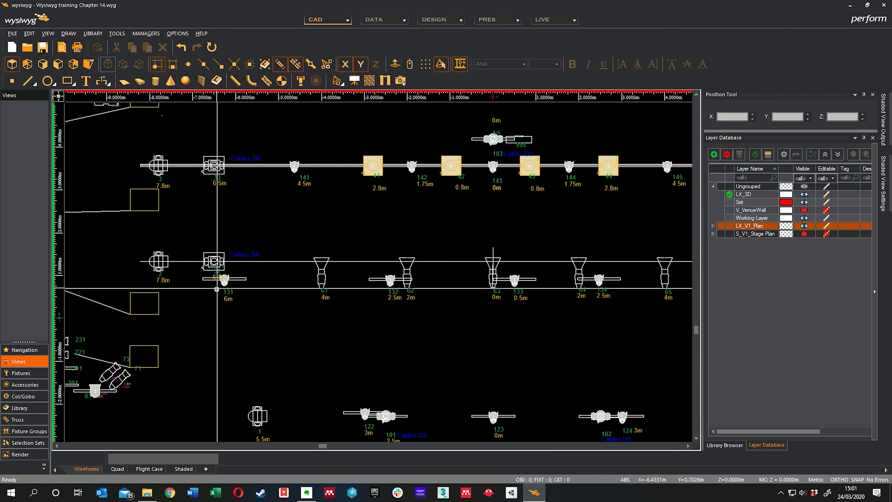
{"action": "middle_click_drag", "start_coordinate": [299, 298], "coordinate": [283, 306]}
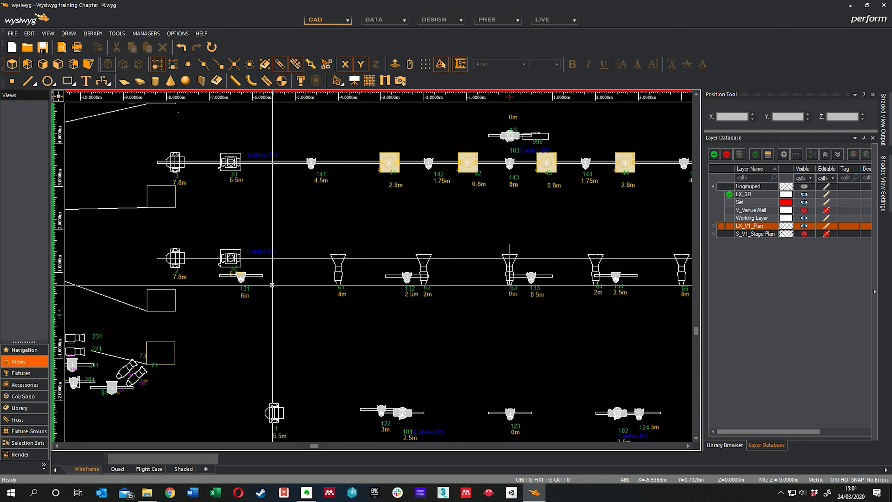
{"action": "left_click", "coordinate": [244, 275]}
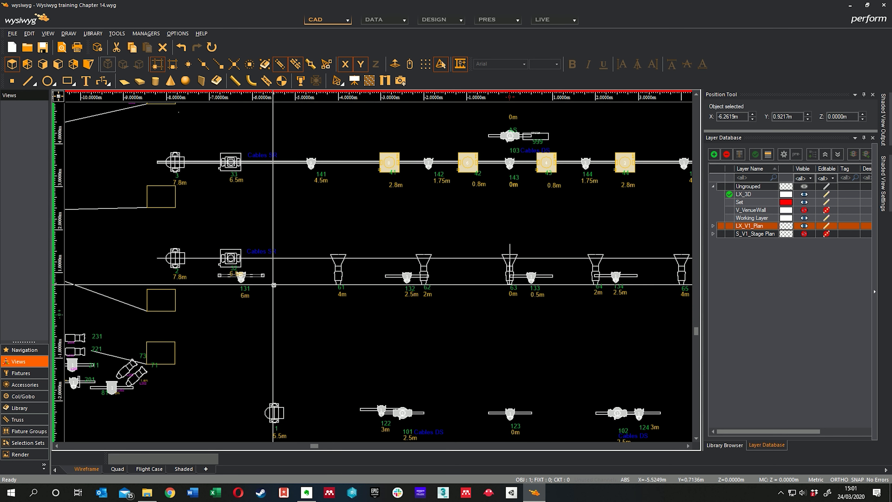
Select all fixtures in the plan and assign them to the LX_3D layer.
{"action": "right_click", "coordinate": [292, 285]}
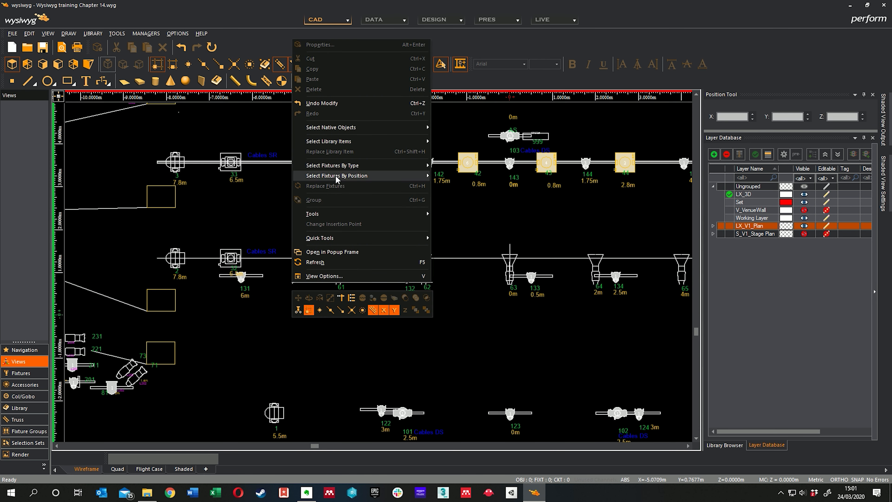
{"action": "mouse_move", "coordinate": [339, 166]}
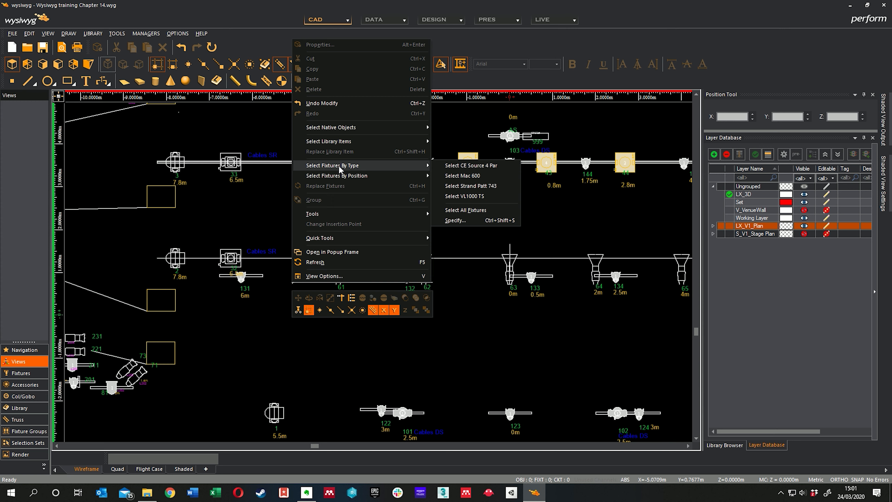
{"action": "left_click", "coordinate": [467, 210]}
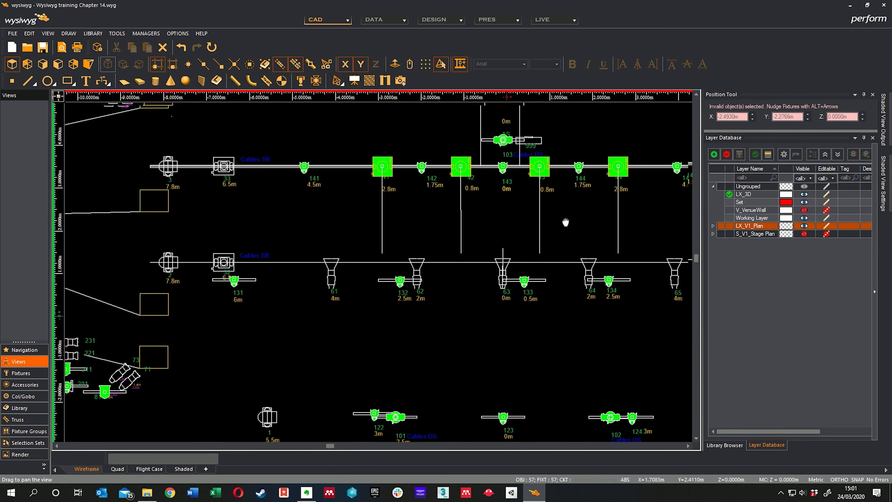
{"action": "scroll", "coordinate": [522, 243], "scroll_direction": "down", "scroll_amount": 2}
{"action": "scroll", "coordinate": [522, 243], "scroll_direction": "down", "scroll_amount": 3}
{"action": "scroll", "coordinate": [522, 242], "scroll_direction": "up", "scroll_amount": 2}
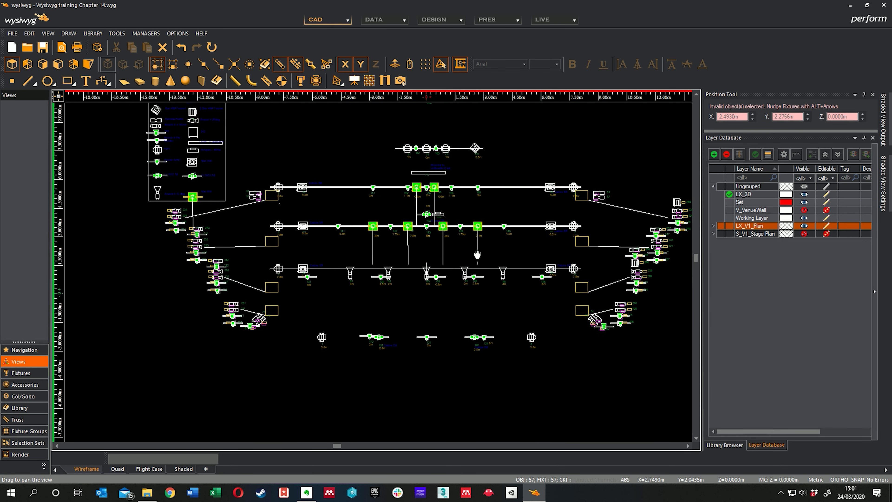
{"action": "right_click", "coordinate": [485, 217]}
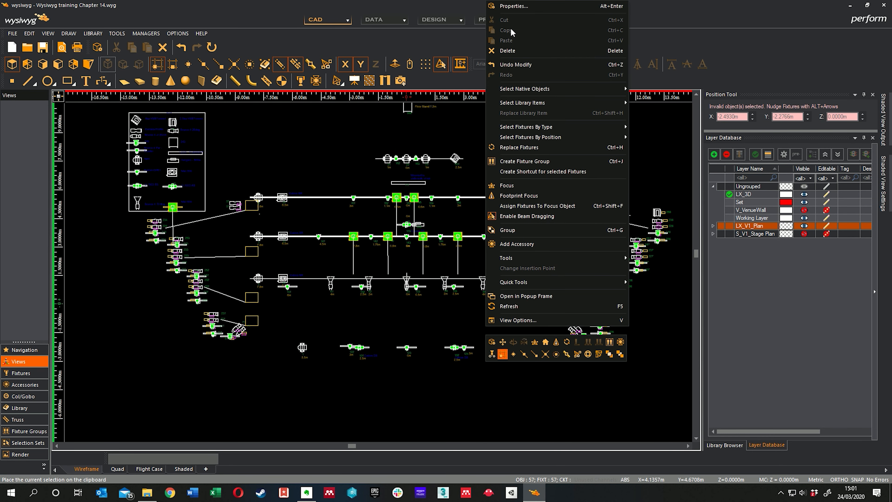
{"action": "left_click", "coordinate": [514, 7]}
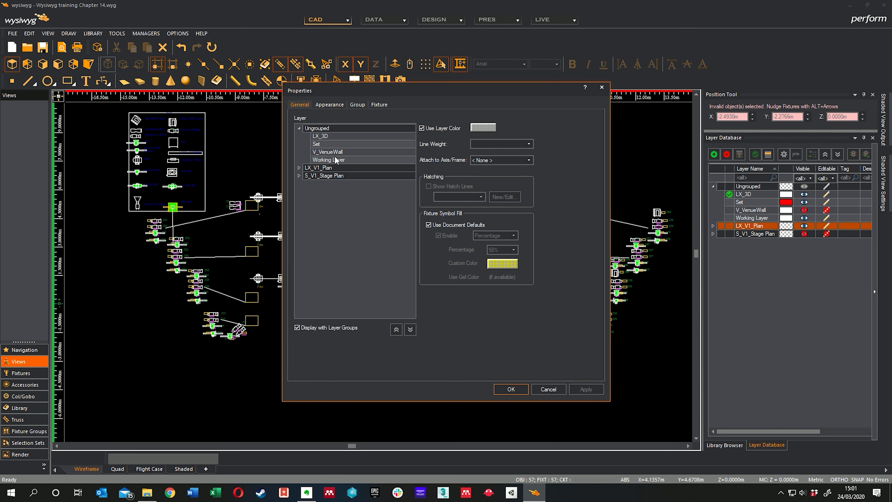
{"action": "left_click", "coordinate": [503, 390]}
{"action": "key", "text": "Escape"}
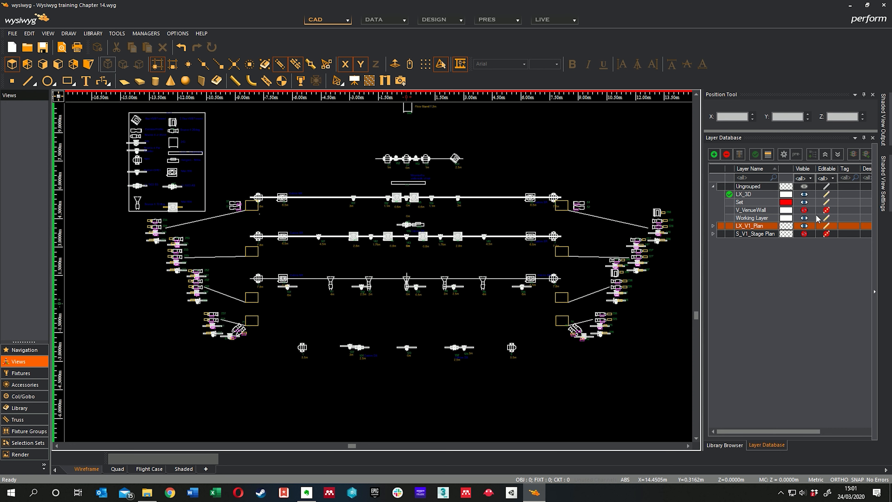
{"action": "scroll", "coordinate": [416, 243], "scroll_direction": "up", "scroll_amount": 6}
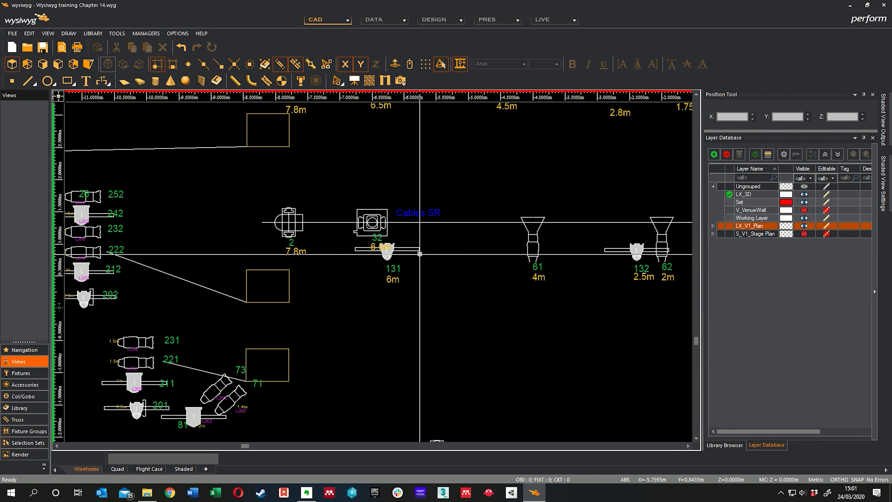
{"action": "left_click_drag", "start_coordinate": [416, 243], "coordinate": [415, 242]}
{"action": "middle_click_drag", "start_coordinate": [468, 263], "coordinate": [343, 272]}
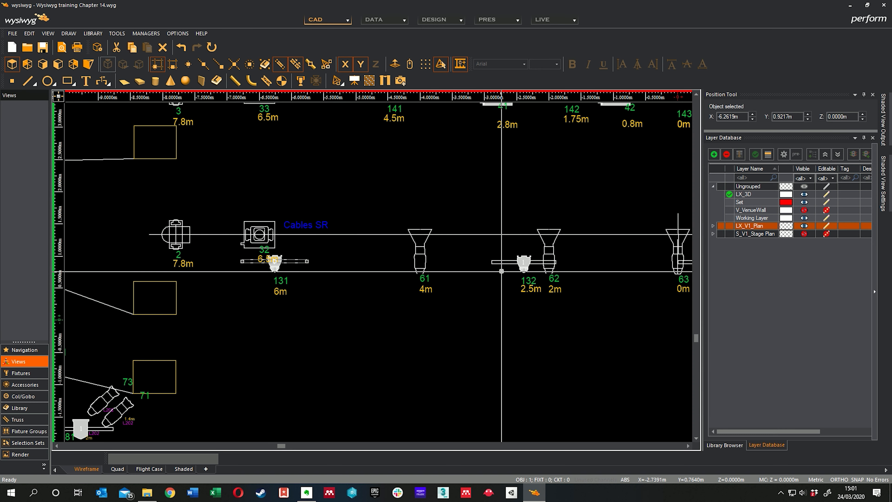
{"action": "left_click_drag", "start_coordinate": [500, 277], "coordinate": [489, 249], "text": "shift"}
{"action": "middle_click_drag", "start_coordinate": [474, 288], "coordinate": [344, 301]}
{"action": "scroll", "coordinate": [422, 300], "scroll_direction": "down", "scroll_amount": 5}
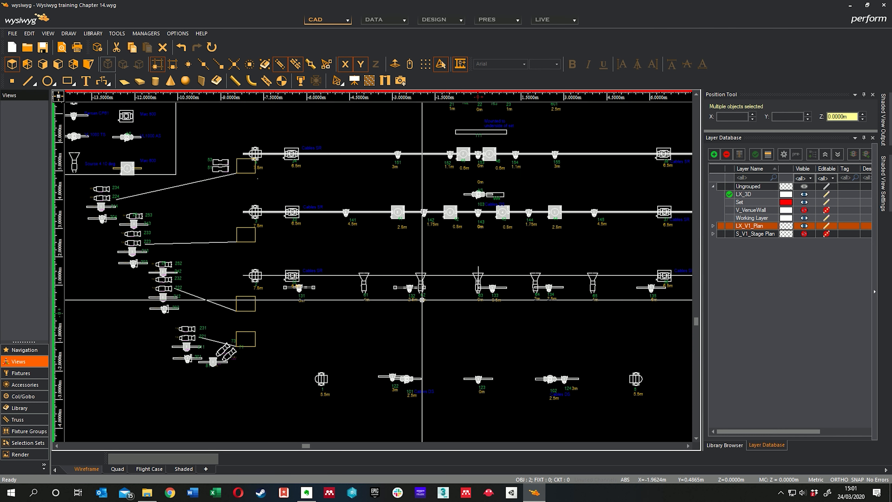
{"action": "left_click", "coordinate": [454, 318]}
{"action": "middle_click_drag", "start_coordinate": [454, 304], "coordinate": [456, 321]}
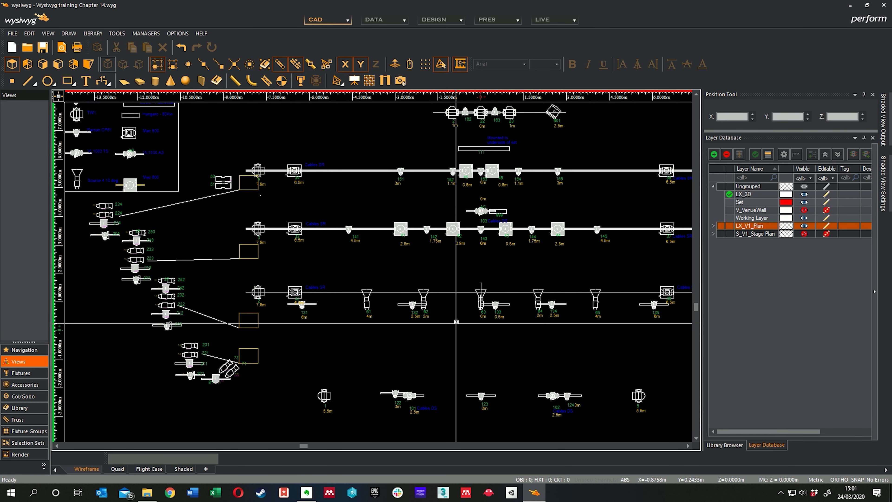
Select the pipes carrying fixtures 141 to 145 and 151 to 155 and assign them to the LX_3D layer.
{"action": "middle_click_drag", "start_coordinate": [374, 233], "coordinate": [311, 280]}
{"action": "scroll", "coordinate": [314, 280], "scroll_direction": "up", "scroll_amount": 2}
{"action": "left_click_drag", "start_coordinate": [330, 260], "coordinate": [325, 277]}
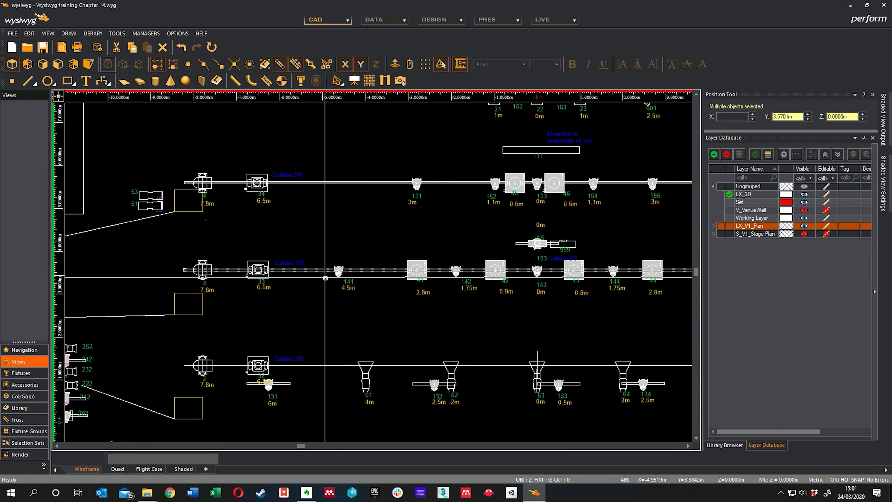
{"action": "left_click", "coordinate": [365, 183], "text": "shift"}
{"action": "middle_click_drag", "start_coordinate": [448, 110], "coordinate": [412, 215]}
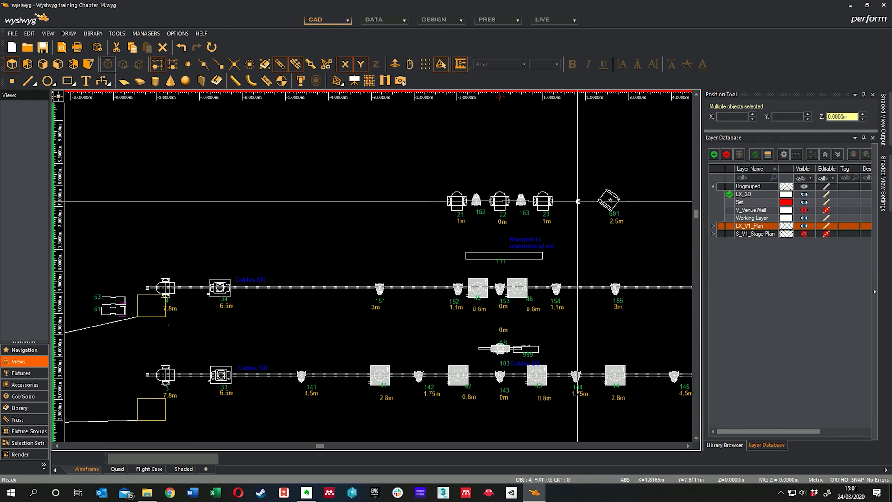
{"action": "scroll", "coordinate": [519, 201], "scroll_direction": "up", "scroll_amount": 2}
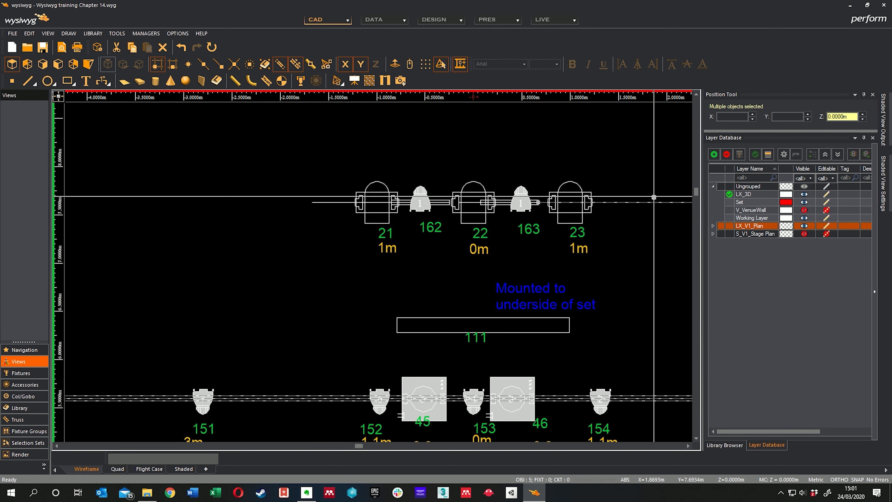
{"action": "scroll", "coordinate": [624, 249], "scroll_direction": "down", "scroll_amount": 3}
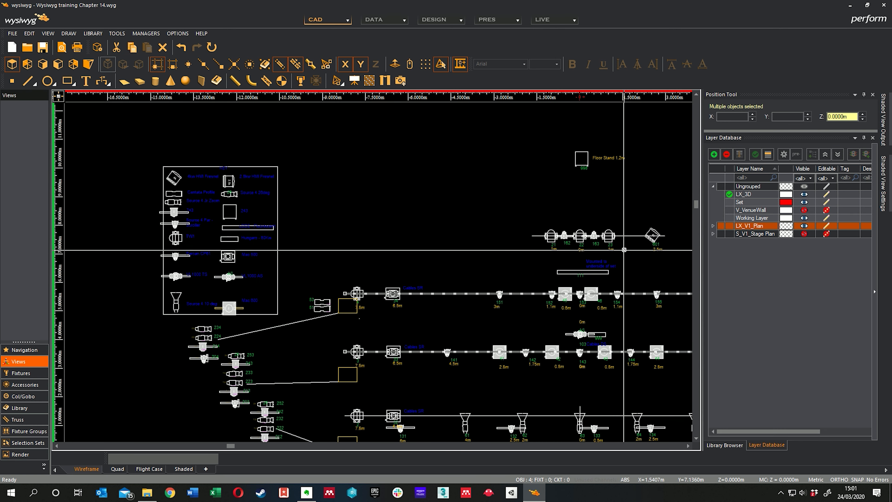
{"action": "middle_click_drag", "start_coordinate": [477, 273], "coordinate": [470, 197]}
{"action": "middle_click_drag", "start_coordinate": [469, 250], "coordinate": [452, 225]}
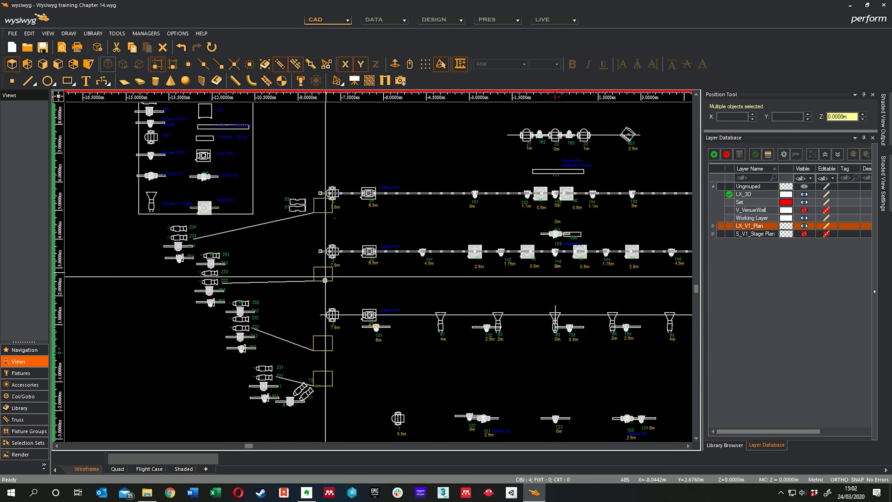
{"action": "middle_click_drag", "start_coordinate": [325, 280], "coordinate": [285, 275]}
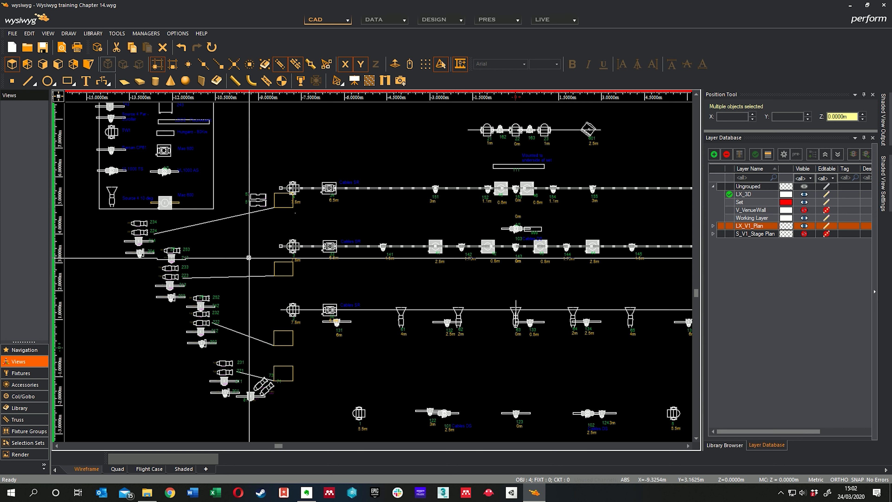
{"action": "middle_click_drag", "start_coordinate": [406, 222], "coordinate": [292, 223]}
{"action": "right_click", "coordinate": [510, 221]}
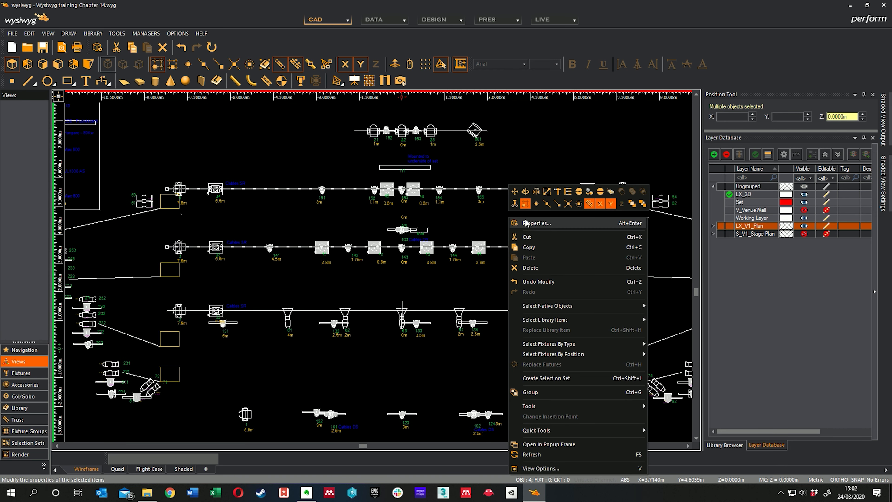
{"action": "left_click", "coordinate": [538, 222]}
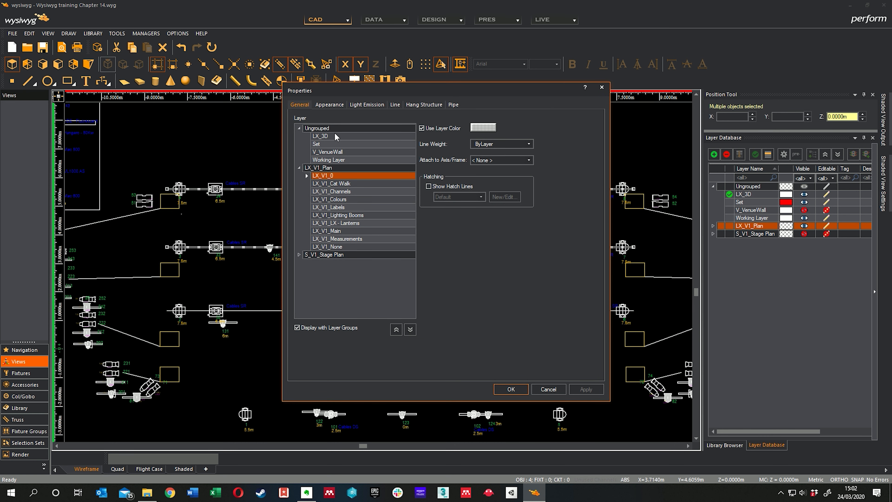
{"action": "left_click", "coordinate": [511, 389]}
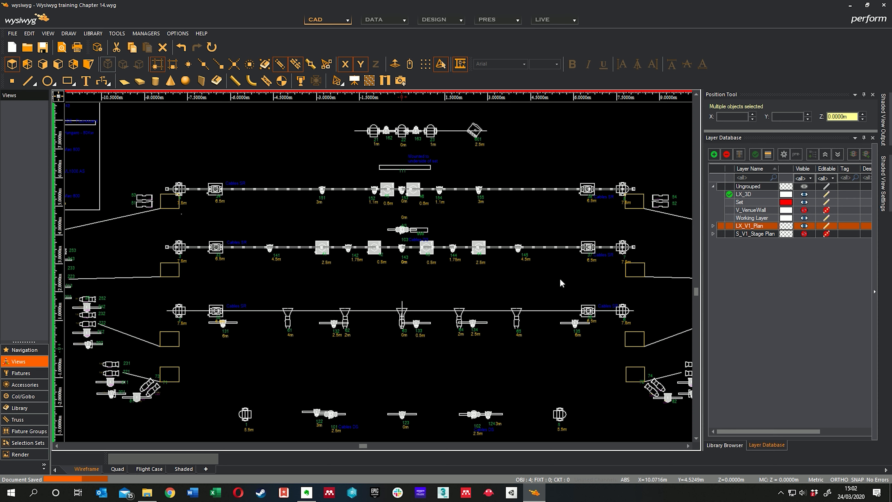
{"action": "key", "text": "Escape"}
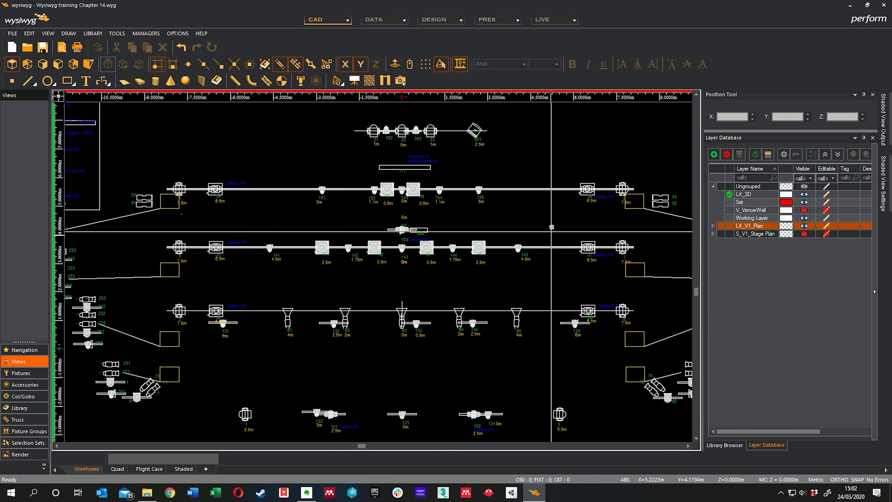
{"action": "left_click", "coordinate": [546, 247]}
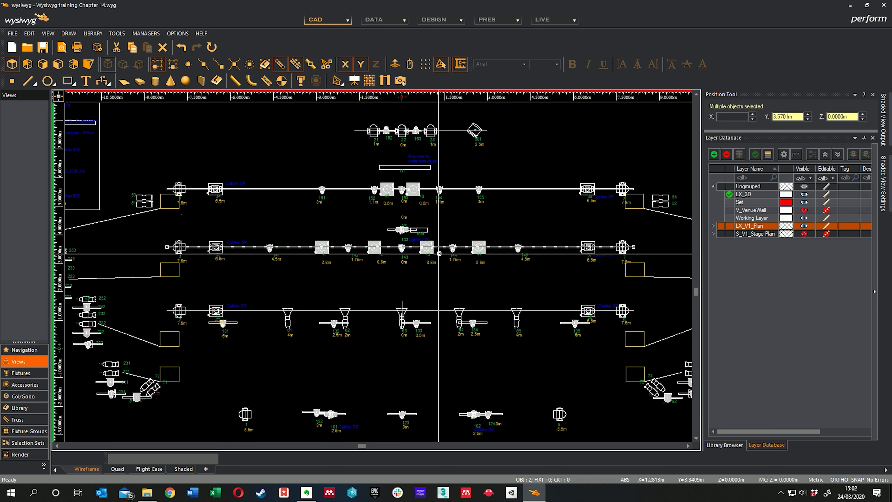
{"action": "key", "text": "Escape"}
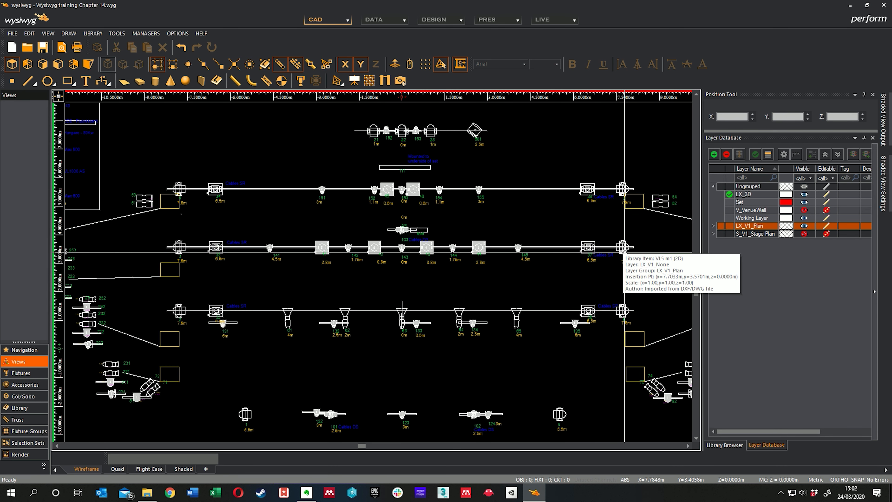
{"action": "middle_click_drag", "start_coordinate": [537, 212], "coordinate": [549, 216]}
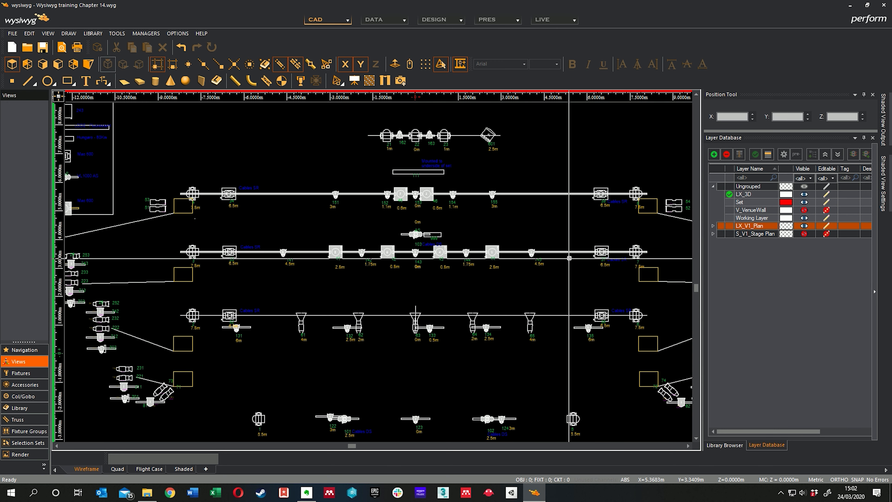
{"action": "middle_click_drag", "start_coordinate": [566, 248], "coordinate": [572, 249]}
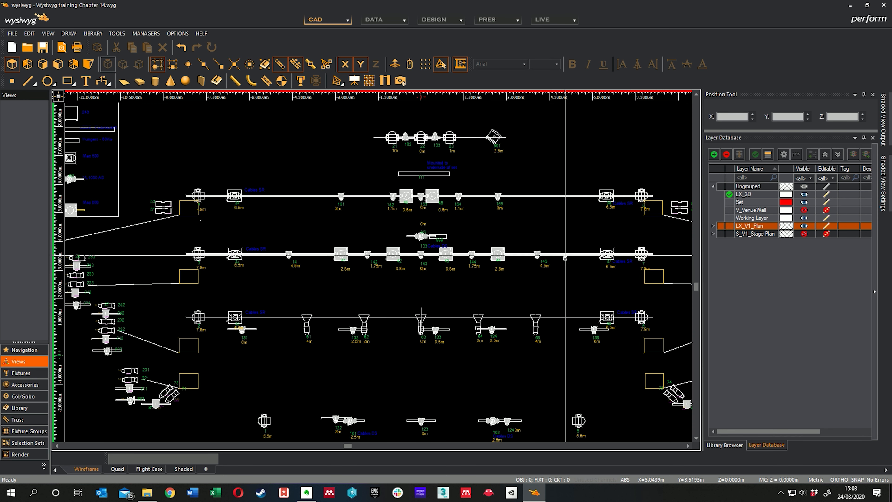
Draw a pipe centred at X 0 m, Y 1.5 m, 17 m long with a 1 m trim height, and assign position name LX1.
{"action": "middle_click_drag", "start_coordinate": [389, 293], "coordinate": [354, 262]}
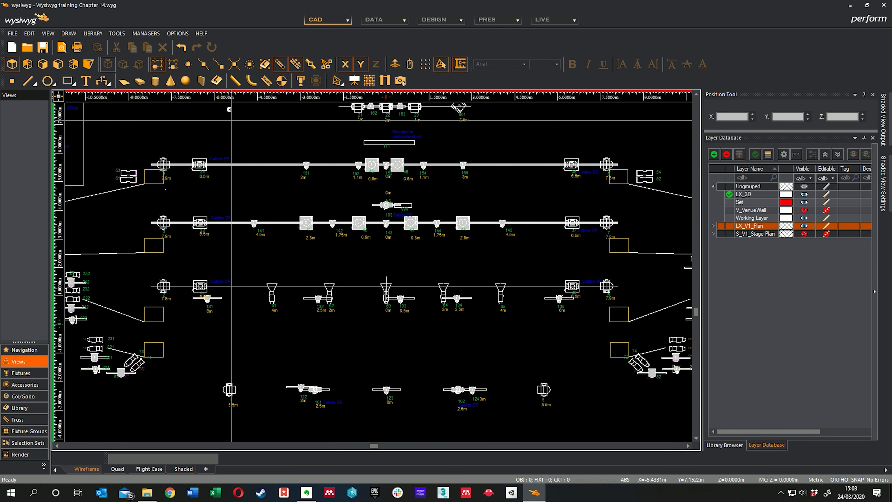
{"action": "left_click", "coordinate": [234, 81]}
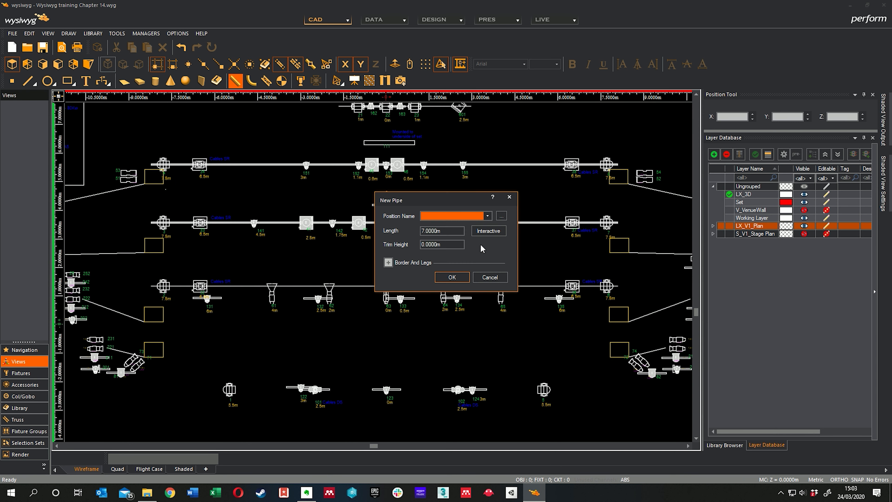
{"action": "left_click", "coordinate": [485, 234]}
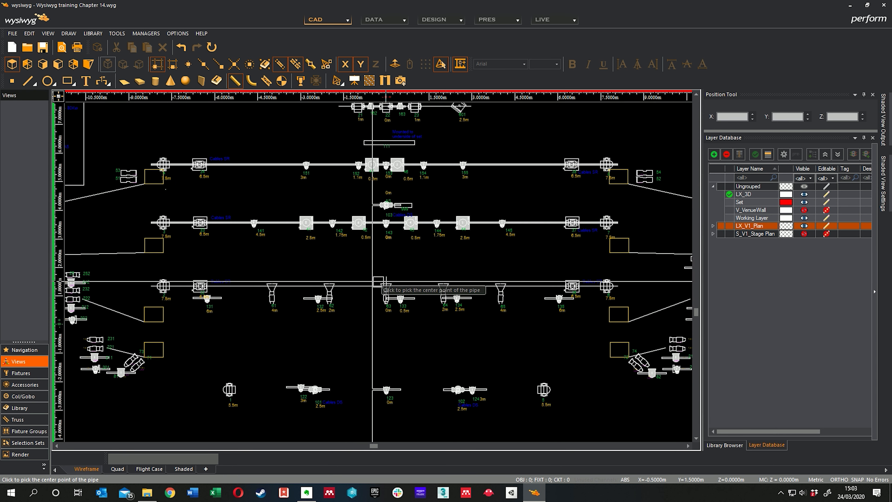
{"action": "left_click", "coordinate": [386, 281]}
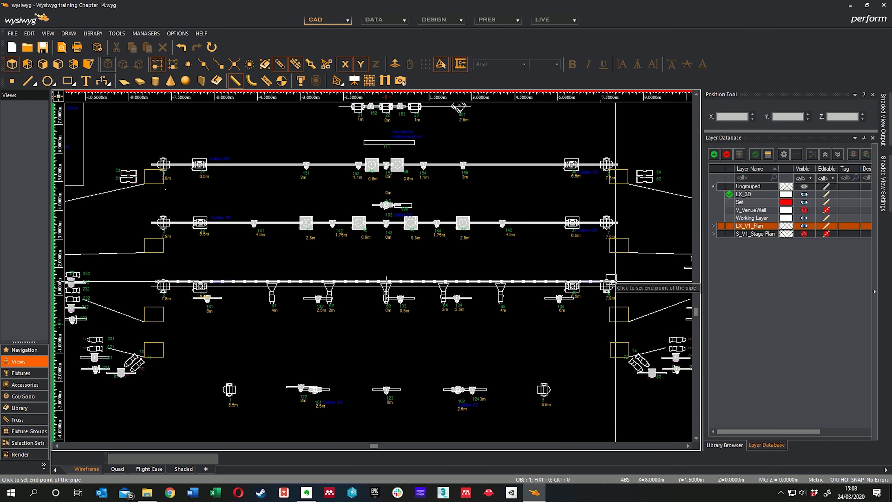
{"action": "left_click", "coordinate": [630, 281]}
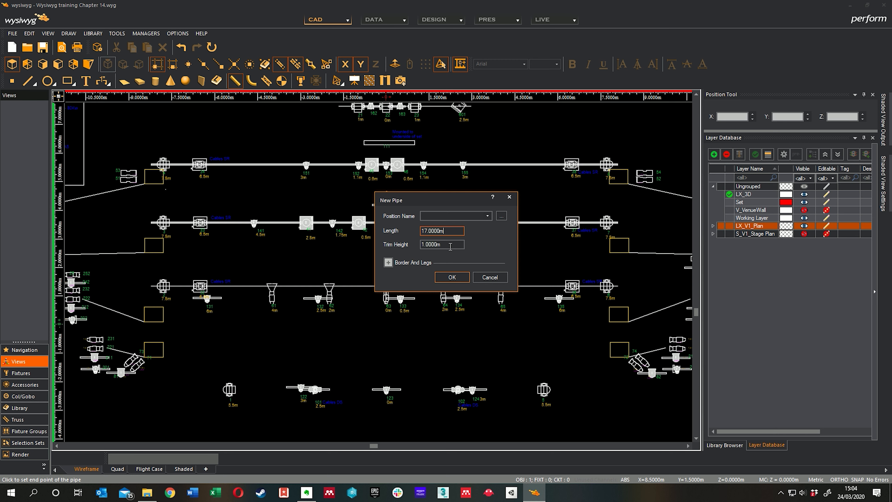
{"action": "left_click", "coordinate": [487, 216]}
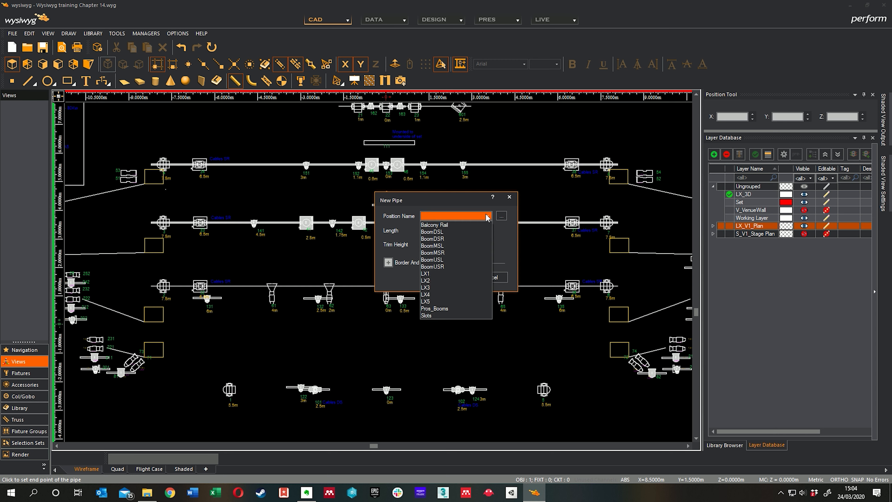
{"action": "left_click", "coordinate": [449, 273]}
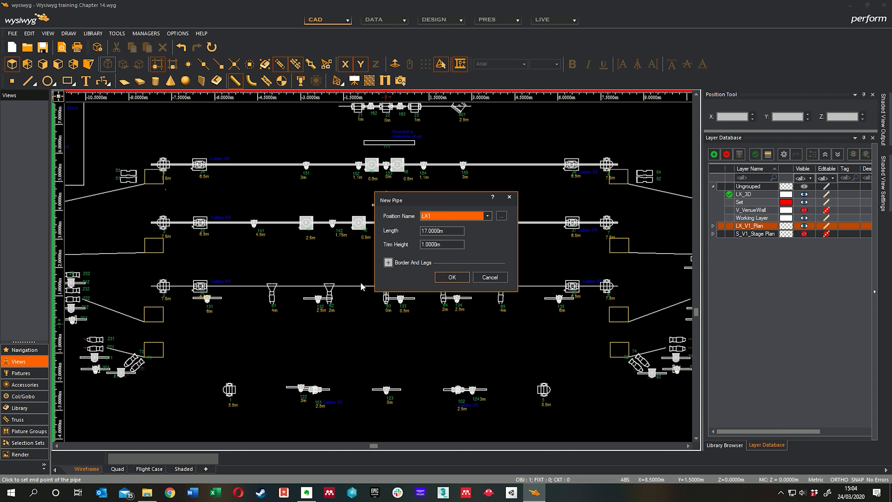
{"action": "left_click", "coordinate": [460, 279]}
{"action": "mouse_move", "coordinate": [400, 324]}
{"action": "middle_mouse_down"}
{"action": "mouse_move", "coordinate": [434, 252]}
{"action": "mouse_move", "coordinate": [435, 263]}
{"action": "middle_mouse_up"}
{"action": "key", "text": "Escape"}
Move the LX1 pipe onto the plan's line through fixtures 2, 32 and 61, to about Y 1.33 m.
{"action": "middle_click_drag", "start_coordinate": [276, 286], "coordinate": [284, 310]}
{"action": "scroll", "coordinate": [237, 269], "scroll_direction": "up", "scroll_amount": 3}
{"action": "middle_click_drag", "start_coordinate": [237, 269], "coordinate": [319, 368]}
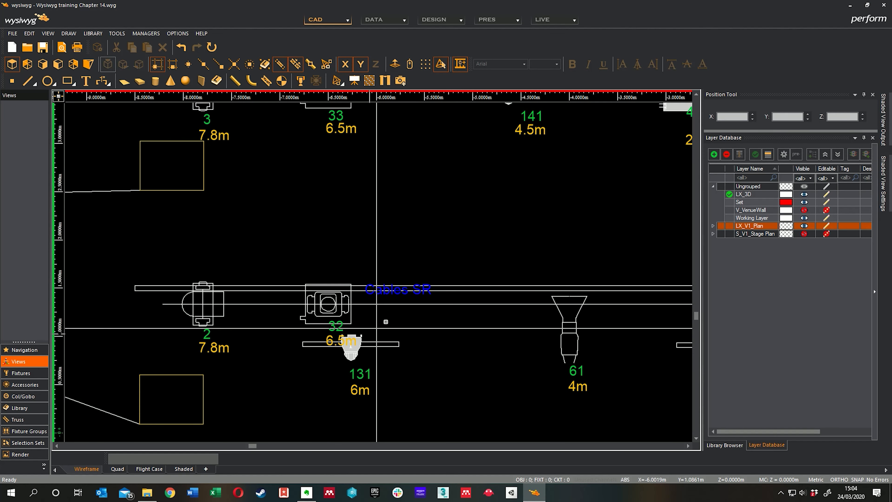
{"action": "left_click", "coordinate": [473, 286]}
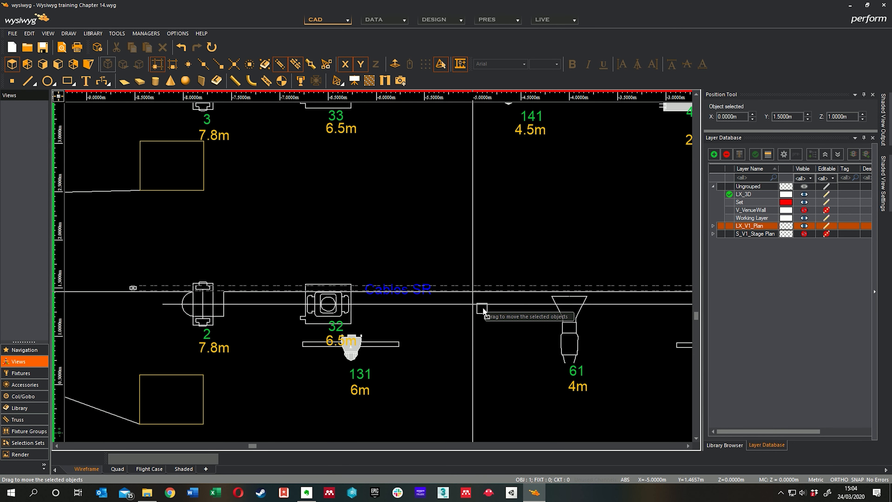
{"action": "left_click_drag", "start_coordinate": [483, 311], "coordinate": [479, 311]}
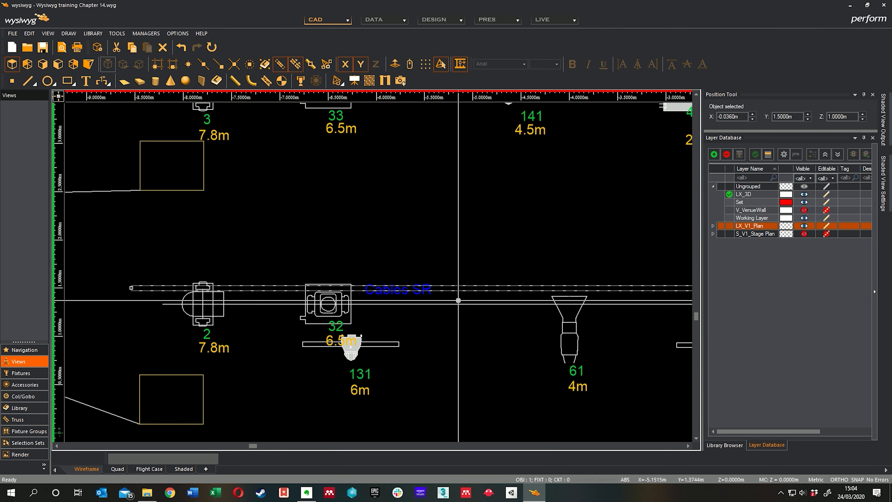
{"action": "left_click_drag", "start_coordinate": [462, 297], "coordinate": [455, 309]}
{"action": "mouse_move", "coordinate": [436, 363]}
{"action": "middle_mouse_down"}
{"action": "mouse_move", "coordinate": [465, 346]}
{"action": "mouse_move", "coordinate": [454, 332]}
{"action": "mouse_move", "coordinate": [428, 347]}
{"action": "middle_mouse_up"}
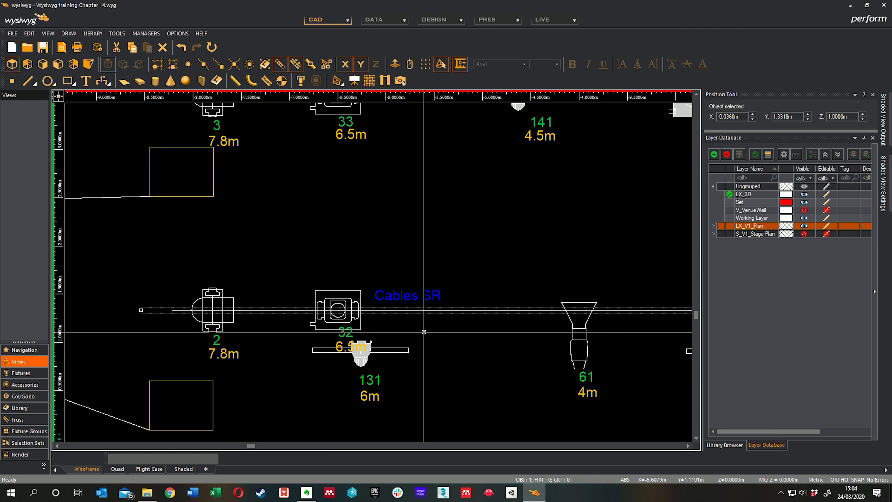
Hang the Source 4 Par fixtures at plan labels 131 and 132 on the LX1 pipe, directly above their plan positions.
{"action": "left_click", "coordinate": [363, 365]}
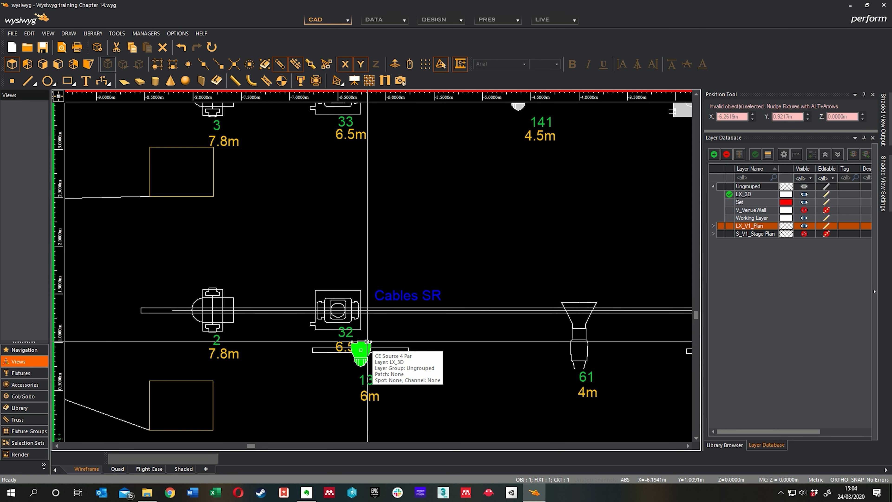
{"action": "left_click_drag", "start_coordinate": [367, 342], "coordinate": [378, 309]}
{"action": "middle_click_drag", "start_coordinate": [487, 338], "coordinate": [255, 331]}
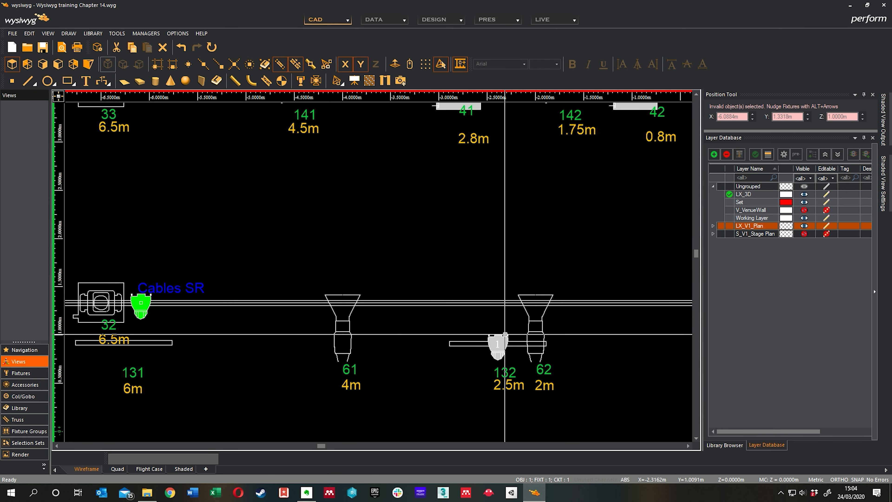
{"action": "left_click", "coordinate": [505, 343]}
{"action": "left_click_drag", "start_coordinate": [504, 344], "coordinate": [504, 304]}
Hang the Par fixtures at plan labels 133 and 134 on the LX1 pipe, keeping their positions along it.
{"action": "middle_click_drag", "start_coordinate": [572, 340], "coordinate": [327, 332]}
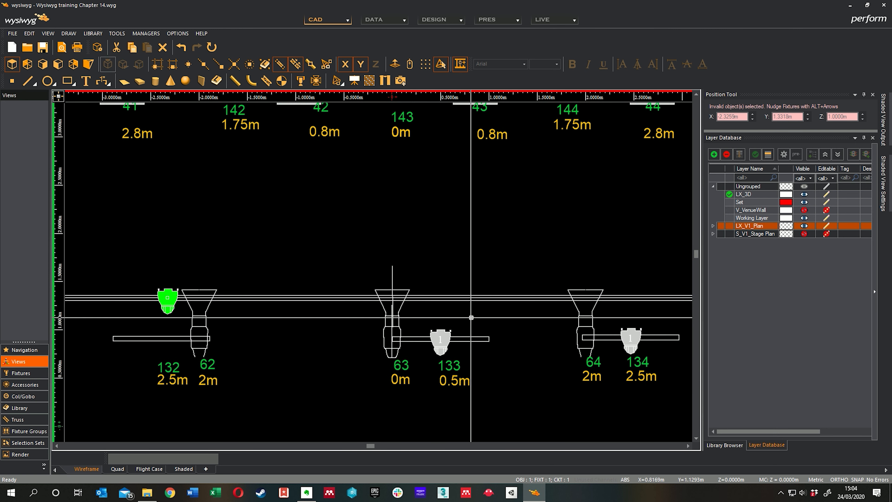
{"action": "left_click", "coordinate": [444, 333]}
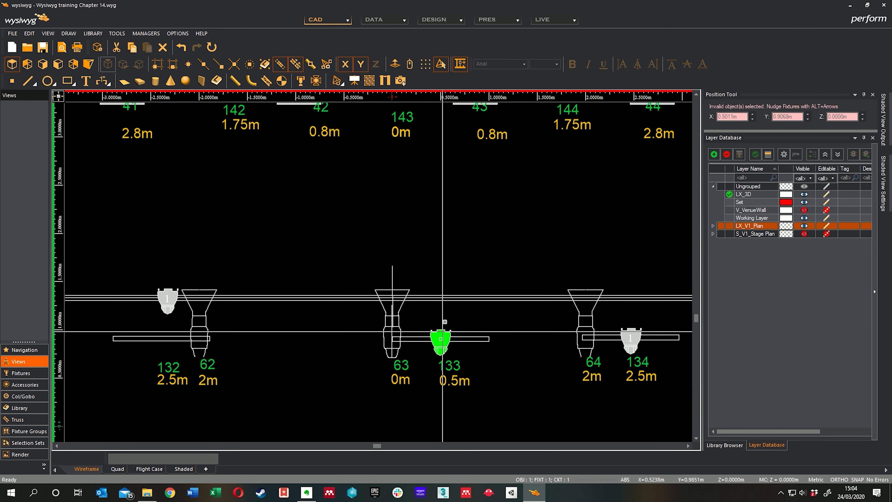
{"action": "left_click_drag", "start_coordinate": [445, 318], "coordinate": [441, 299]}
{"action": "middle_click_drag", "start_coordinate": [612, 323], "coordinate": [477, 324]}
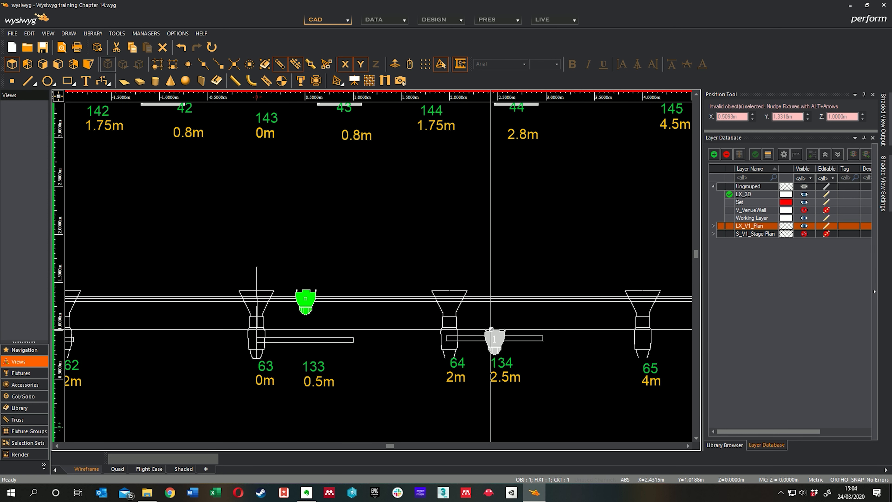
{"action": "left_click", "coordinate": [495, 330]}
{"action": "left_click_drag", "start_coordinate": [499, 303], "coordinate": [494, 300]}
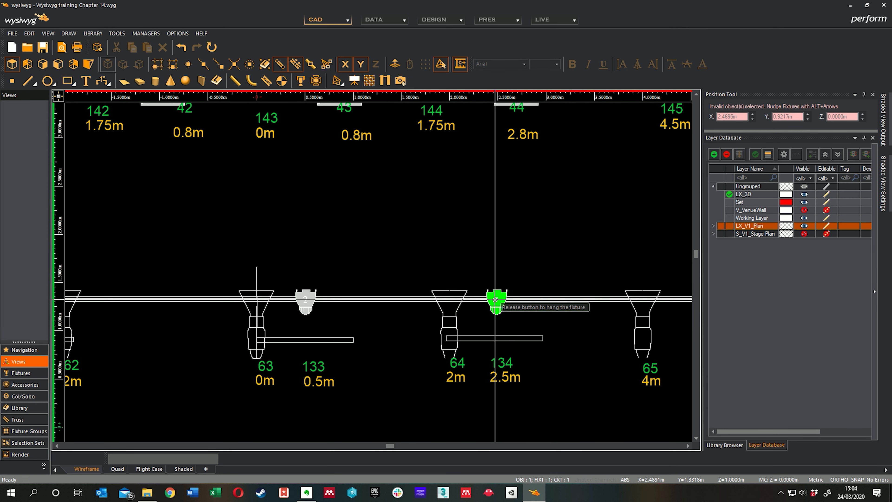
Hang the Par fixture at plan label 135 on the LX1 pipe, about 6 m from centre, and deselect it.
{"action": "middle_click_drag", "start_coordinate": [494, 322], "coordinate": [317, 320]}
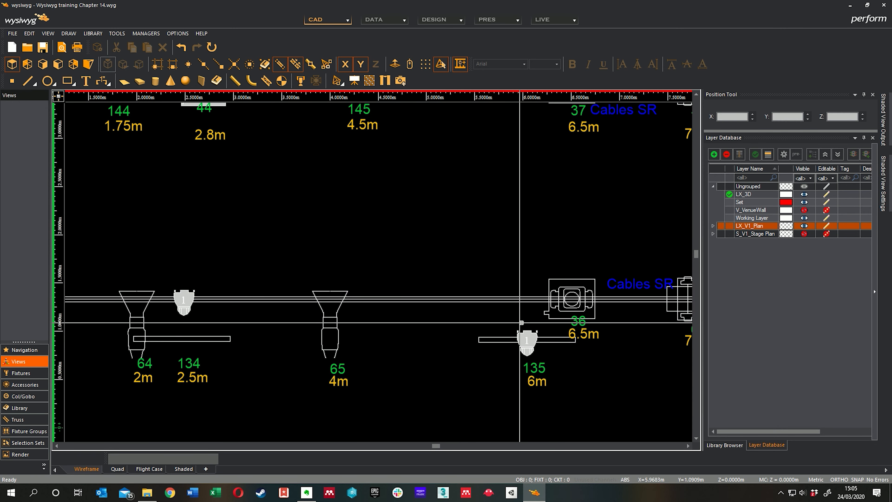
{"action": "left_click", "coordinate": [530, 332]}
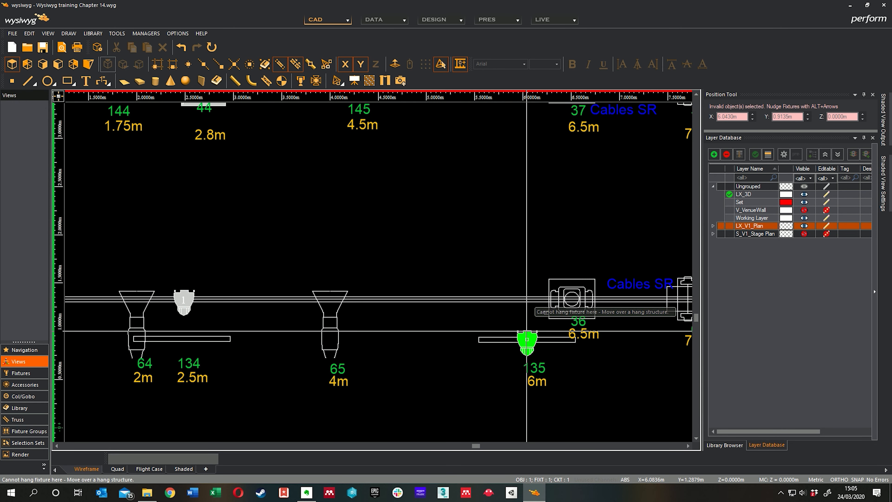
{"action": "left_click_drag", "start_coordinate": [526, 339], "coordinate": [529, 299]}
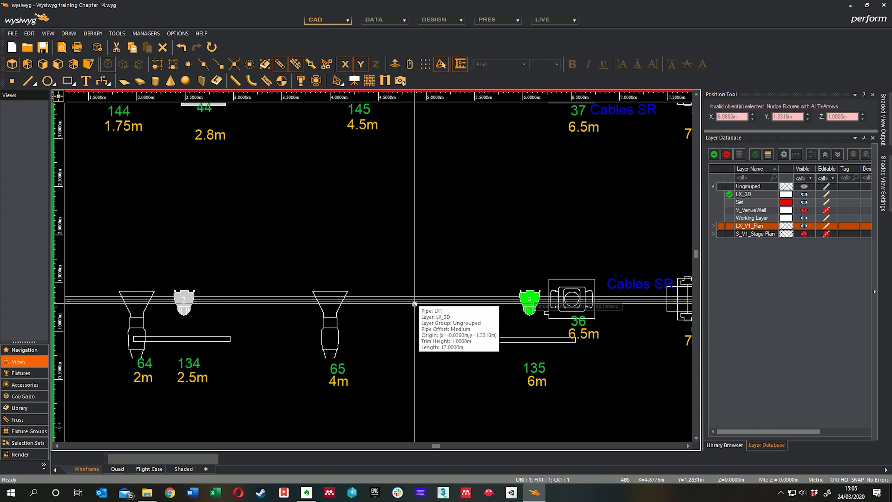
{"action": "left_click", "coordinate": [489, 341]}
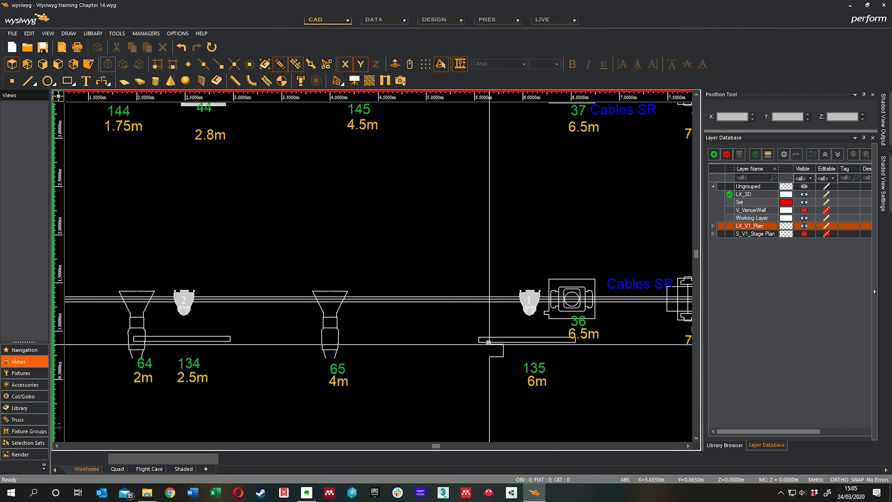
Delete the five short pipes left behind below the LX1 pipe near plan labels 131 to 135.
{"action": "scroll", "coordinate": [426, 366], "scroll_direction": "down", "scroll_amount": 2}
{"action": "middle_click_drag", "start_coordinate": [417, 363], "coordinate": [493, 355]}
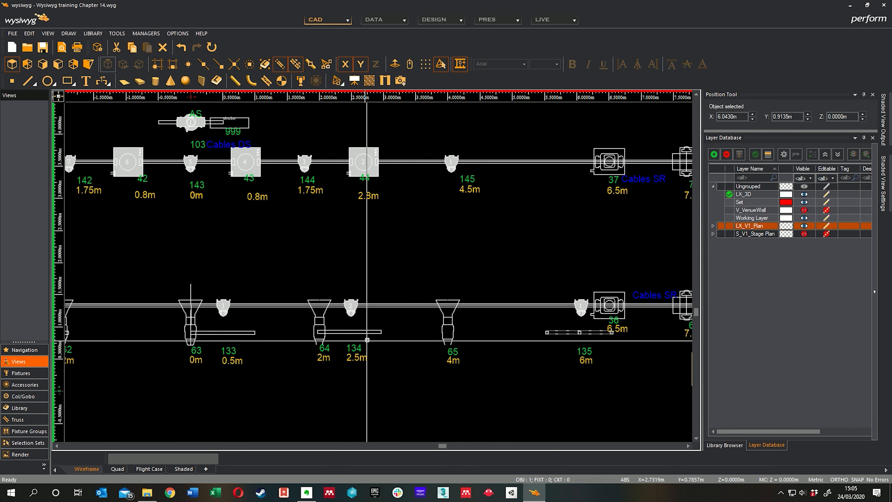
{"action": "middle_click_drag", "start_coordinate": [373, 342], "coordinate": [403, 345]}
{"action": "left_click_drag", "start_coordinate": [420, 344], "coordinate": [395, 324]}
{"action": "middle_click_drag", "start_coordinate": [384, 324], "coordinate": [458, 317]}
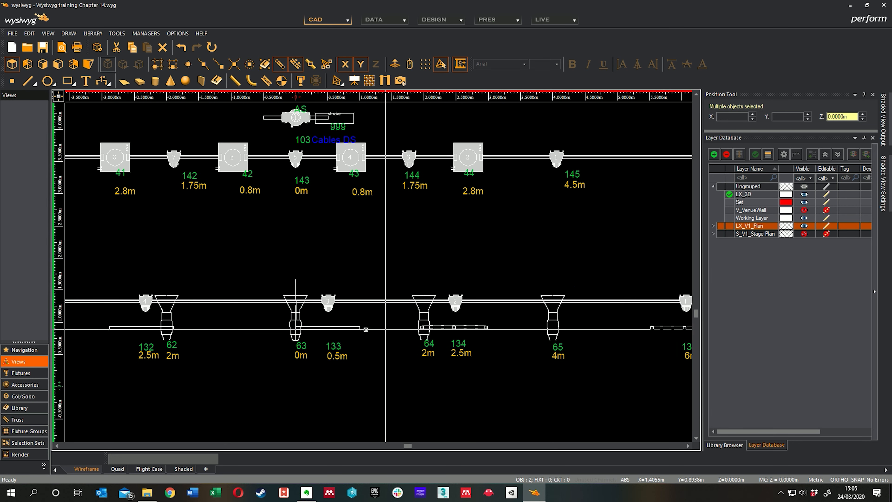
{"action": "left_click_drag", "start_coordinate": [348, 336], "coordinate": [309, 323], "text": "shift"}
{"action": "middle_click_drag", "start_coordinate": [310, 322], "coordinate": [429, 315]}
{"action": "middle_click_drag", "start_coordinate": [273, 317], "coordinate": [323, 313]}
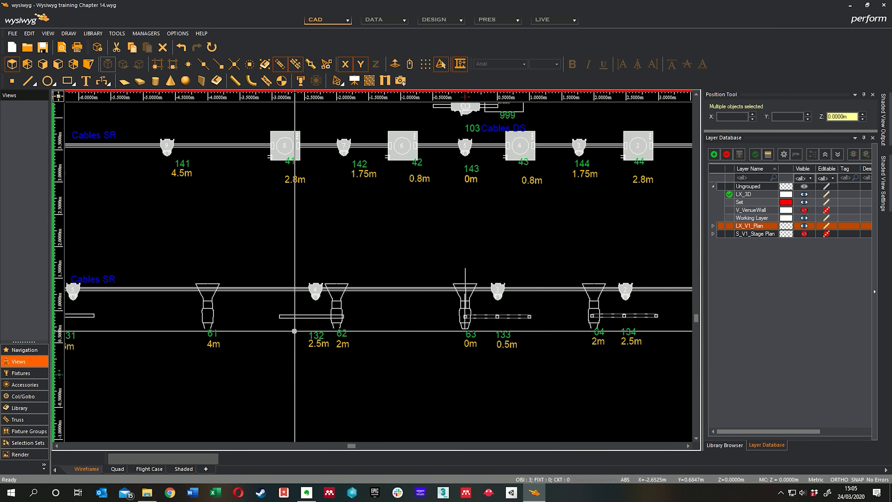
{"action": "left_click_drag", "start_coordinate": [294, 331], "coordinate": [275, 307], "text": "shift"}
{"action": "middle_click_drag", "start_coordinate": [256, 316], "coordinate": [386, 314]}
{"action": "left_click_drag", "start_coordinate": [236, 322], "coordinate": [213, 305], "text": "shift"}
{"action": "middle_click_drag", "start_coordinate": [272, 319], "coordinate": [337, 329]}
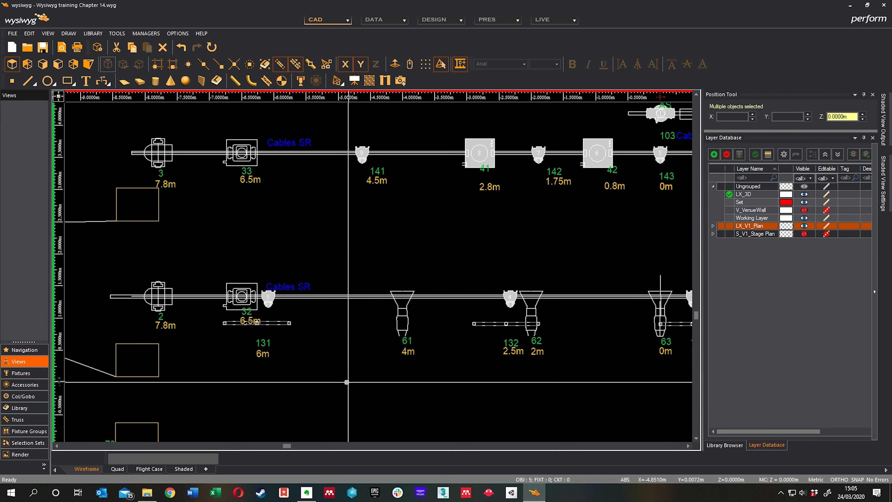
{"action": "key", "text": "Escape"}
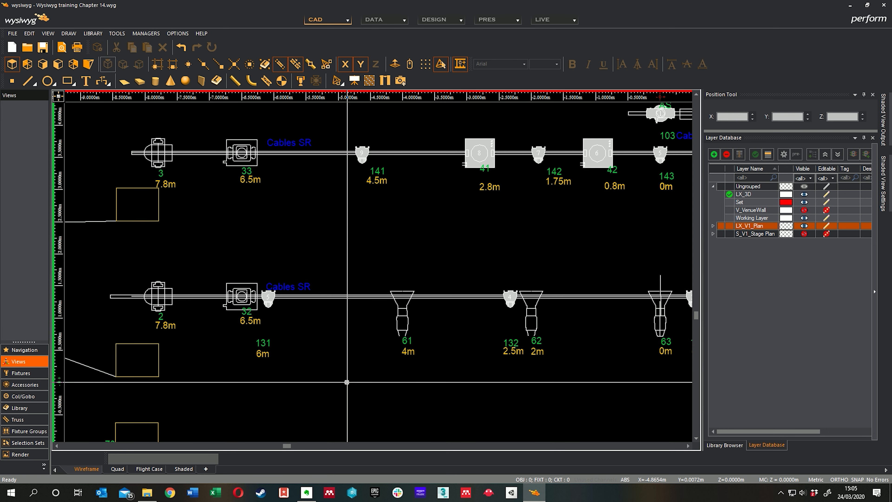
Review the pipes and fixtures across the whole plan, including the upstage row with fixtures 21 to 23 and 601.
{"action": "scroll", "coordinate": [408, 348], "scroll_direction": "down", "scroll_amount": 2}
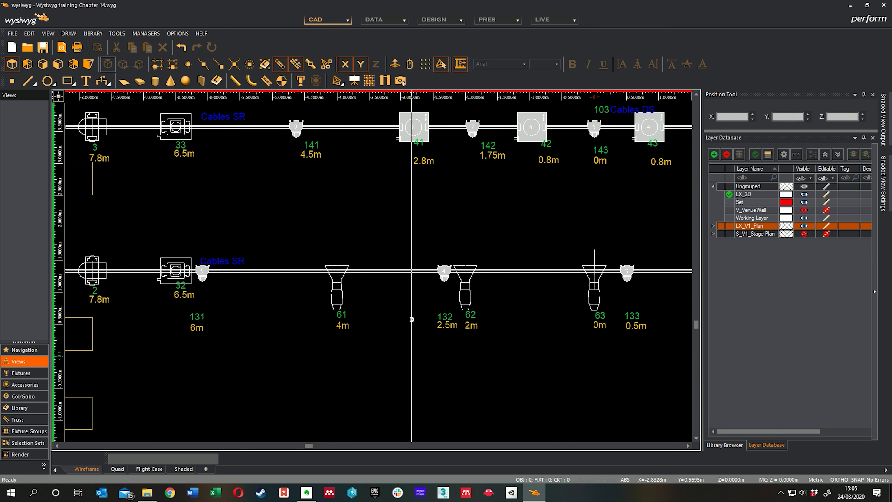
{"action": "middle_click_drag", "start_coordinate": [429, 340], "coordinate": [396, 310]}
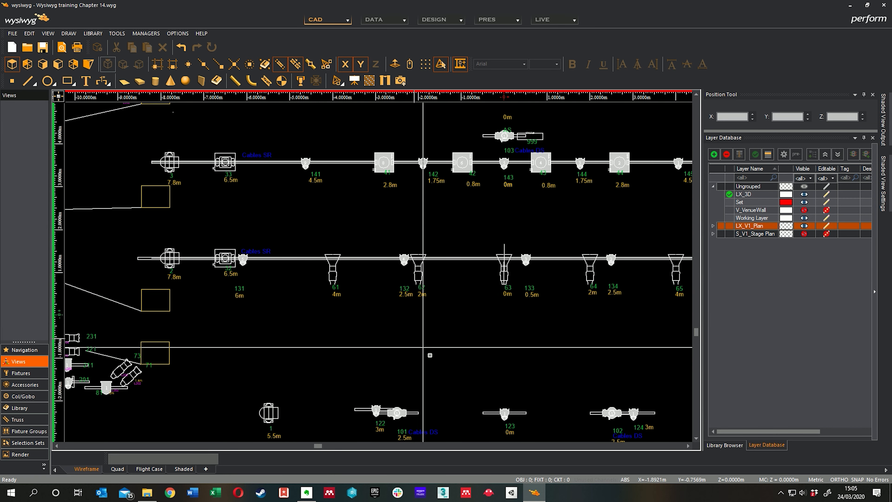
{"action": "middle_click_drag", "start_coordinate": [429, 356], "coordinate": [398, 341]}
{"action": "middle_click_drag", "start_coordinate": [382, 282], "coordinate": [382, 238]}
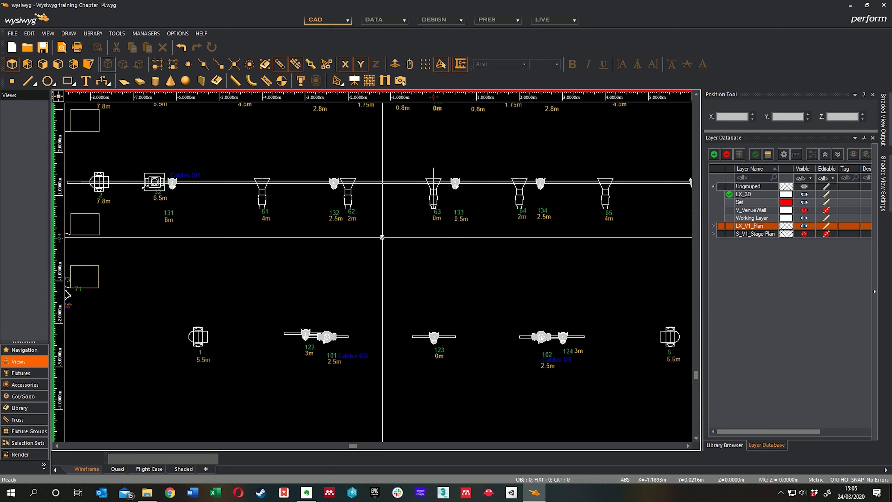
{"action": "scroll", "coordinate": [322, 353], "scroll_direction": "down", "scroll_amount": 2}
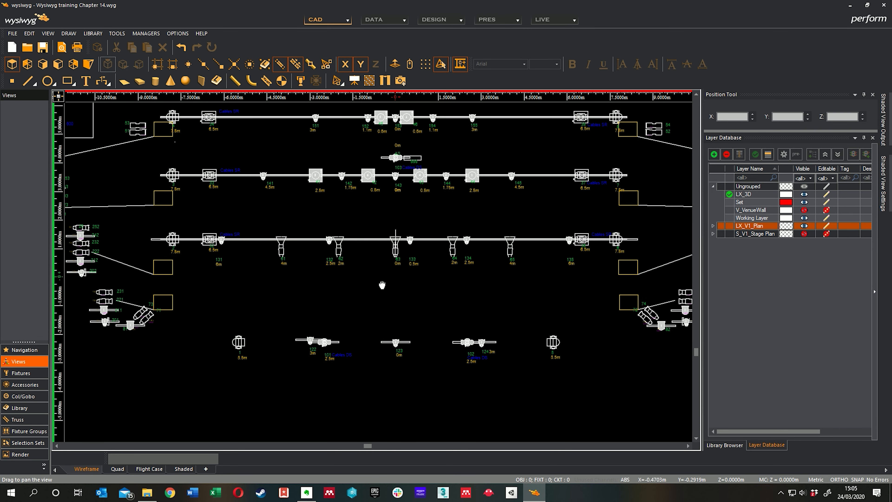
{"action": "middle_click_drag", "start_coordinate": [388, 328], "coordinate": [384, 371]}
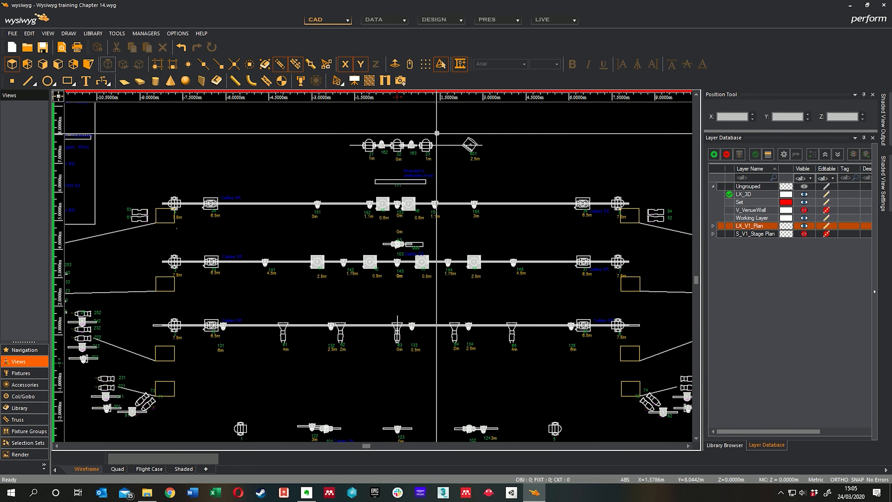
{"action": "middle_click_drag", "start_coordinate": [437, 134], "coordinate": [439, 185]}
{"action": "scroll", "coordinate": [441, 187], "scroll_direction": "up", "scroll_amount": 5}
{"action": "scroll", "coordinate": [419, 197], "scroll_direction": "up", "scroll_amount": 2}
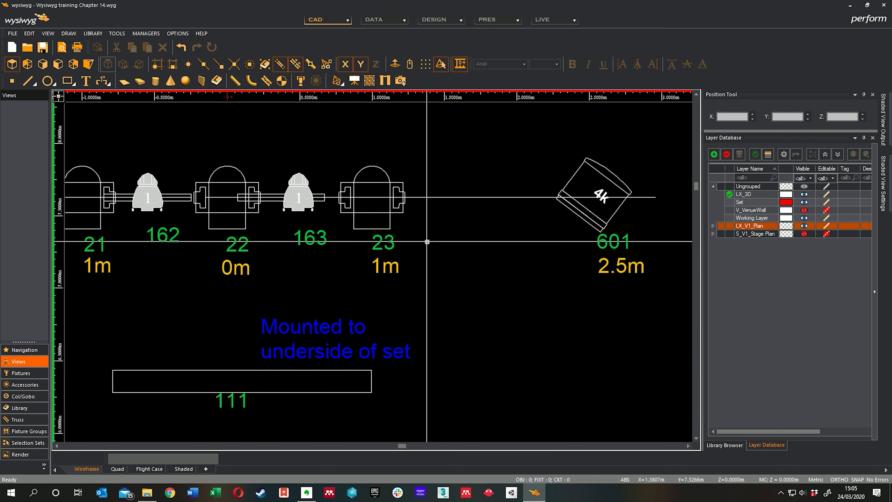
{"action": "left_click", "coordinate": [230, 202]}
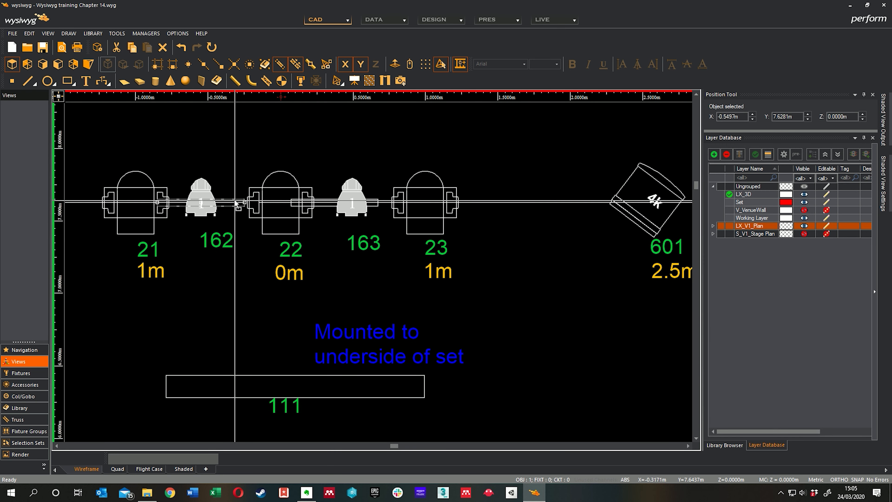
{"action": "middle_click_drag", "start_coordinate": [323, 230], "coordinate": [373, 229]}
{"action": "left_click", "coordinate": [559, 228]}
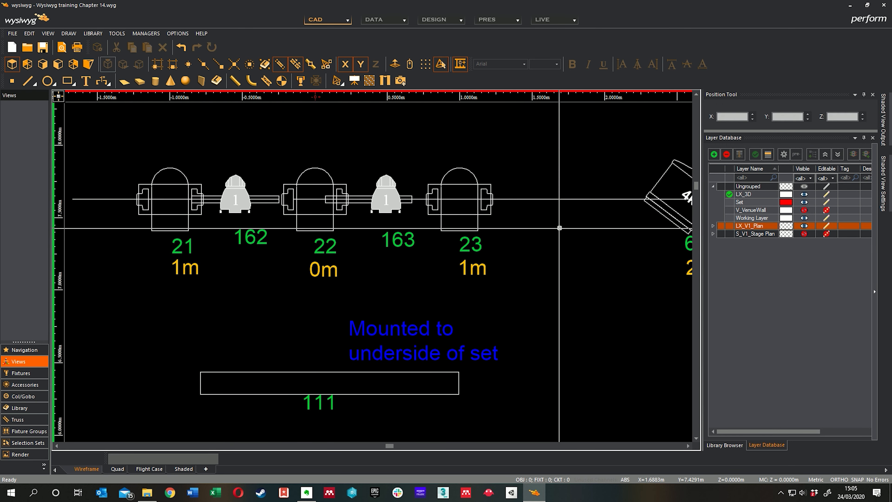
{"action": "scroll", "coordinate": [571, 240], "scroll_direction": "down", "scroll_amount": 1}
{"action": "middle_click_drag", "start_coordinate": [559, 226], "coordinate": [437, 229]}
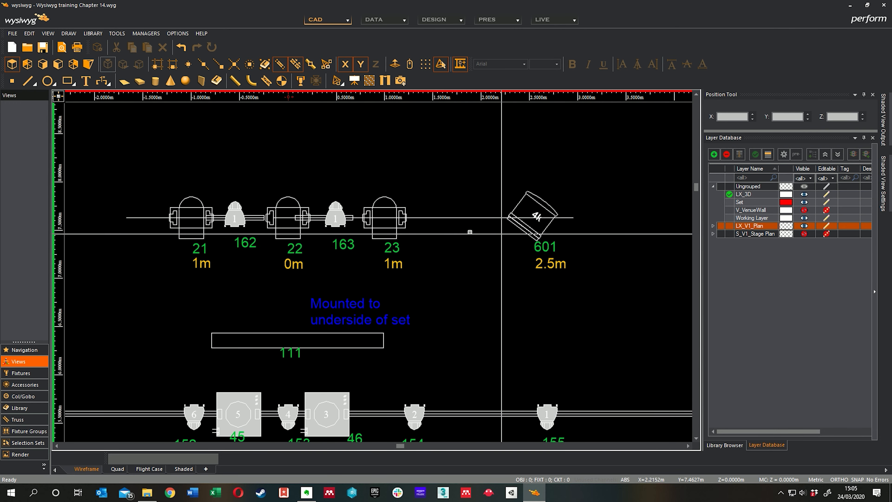
{"action": "left_click", "coordinate": [457, 217]}
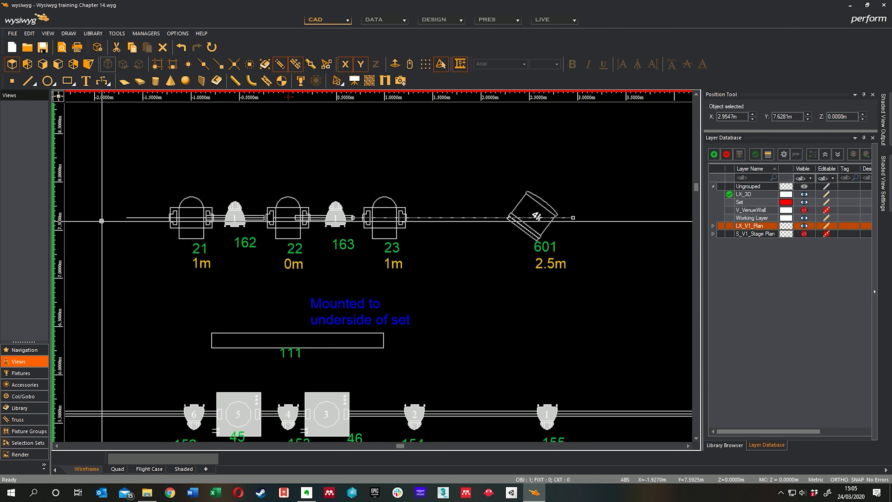
{"action": "left_click", "coordinate": [140, 218], "text": "shift"}
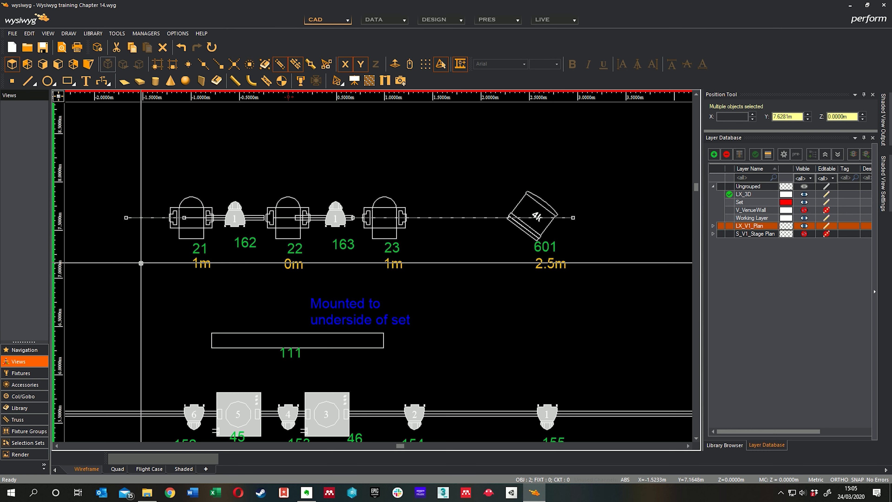
{"action": "scroll", "coordinate": [206, 218], "scroll_direction": "up", "scroll_amount": 3}
{"action": "scroll", "coordinate": [392, 257], "scroll_direction": "down", "scroll_amount": 1}
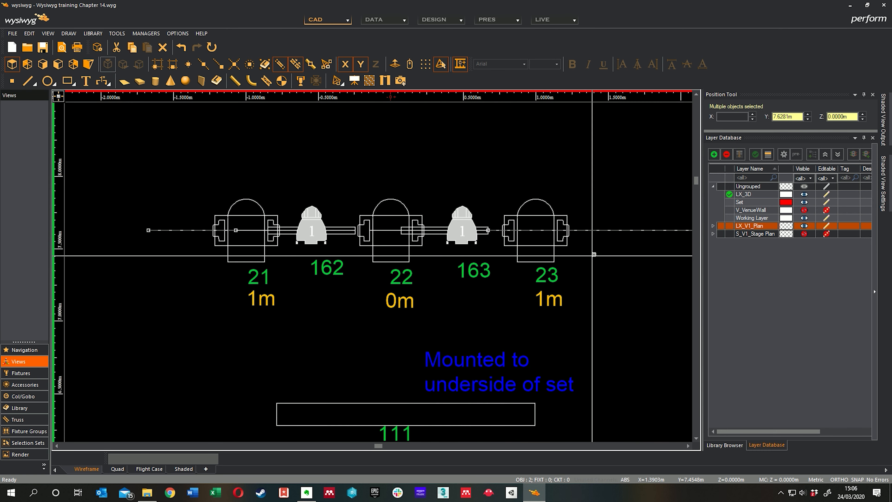
{"action": "middle_click_drag", "start_coordinate": [679, 259], "coordinate": [565, 262]}
{"action": "key", "text": "Escape"}
Convert the plan line running between fixtures 23 and 601 into a pipe.
{"action": "left_click", "coordinate": [546, 232]}
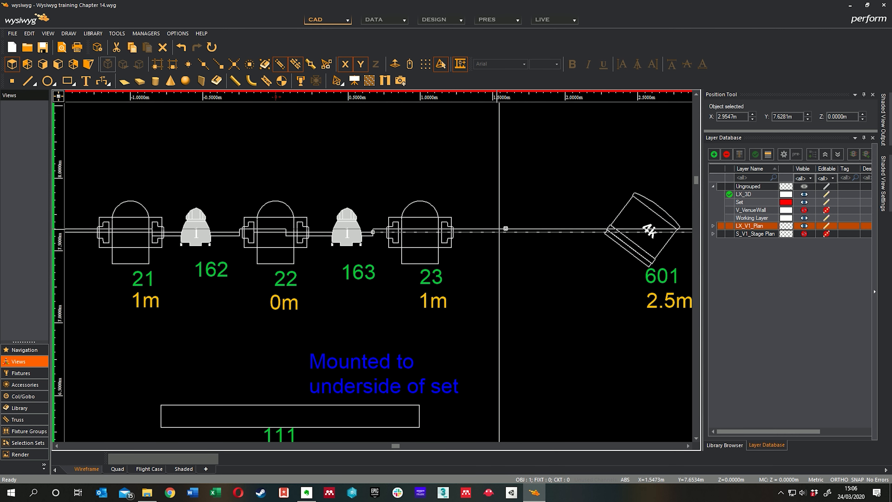
{"action": "scroll", "coordinate": [524, 250], "scroll_direction": "down", "scroll_amount": 1}
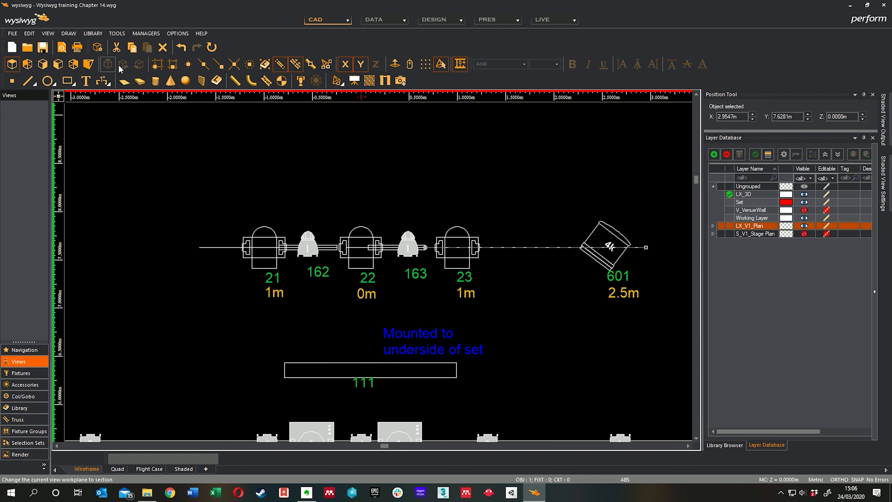
{"action": "left_click", "coordinate": [114, 32]}
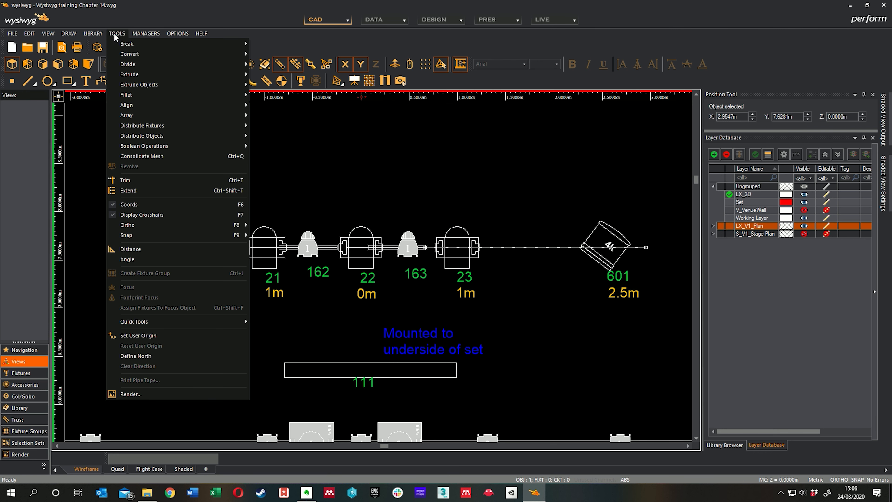
{"action": "mouse_move", "coordinate": [130, 53]}
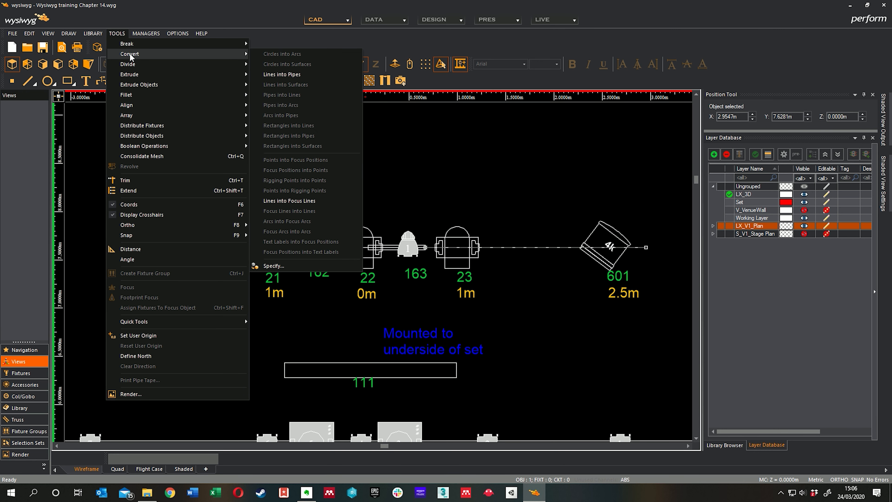
{"action": "left_click", "coordinate": [298, 75]}
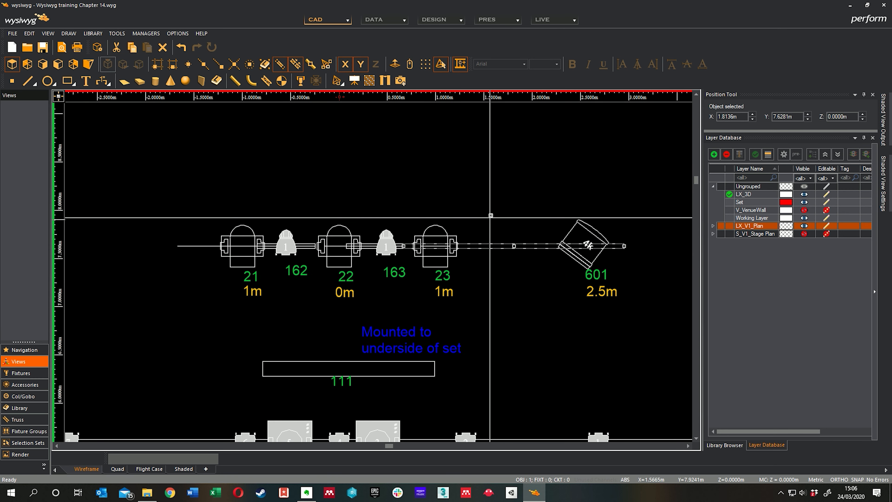
Set the new upstage pipe's hang position name to LX5 and its trim height to 1 m.
{"action": "right_click", "coordinate": [487, 210]}
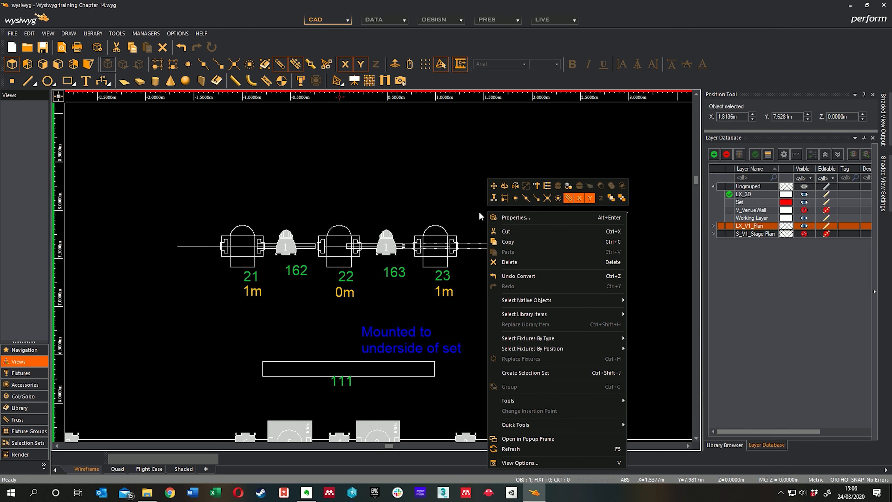
{"action": "left_click", "coordinate": [509, 218]}
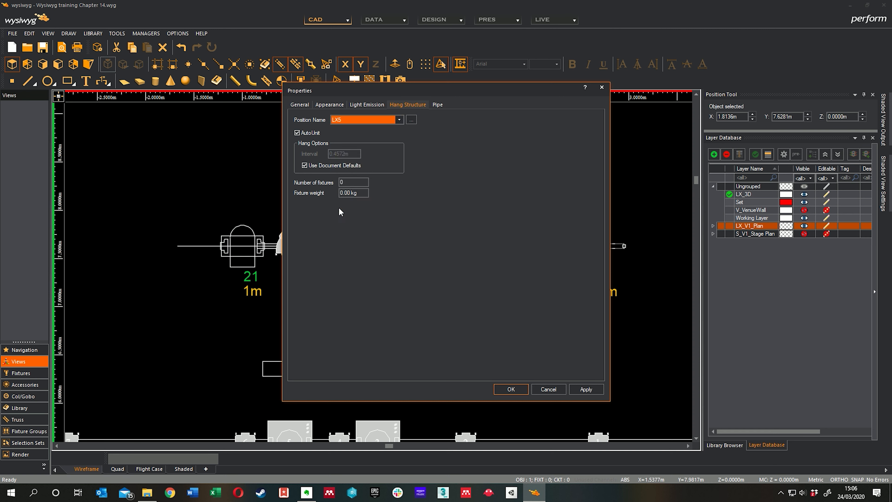
{"action": "left_click", "coordinate": [435, 105]}
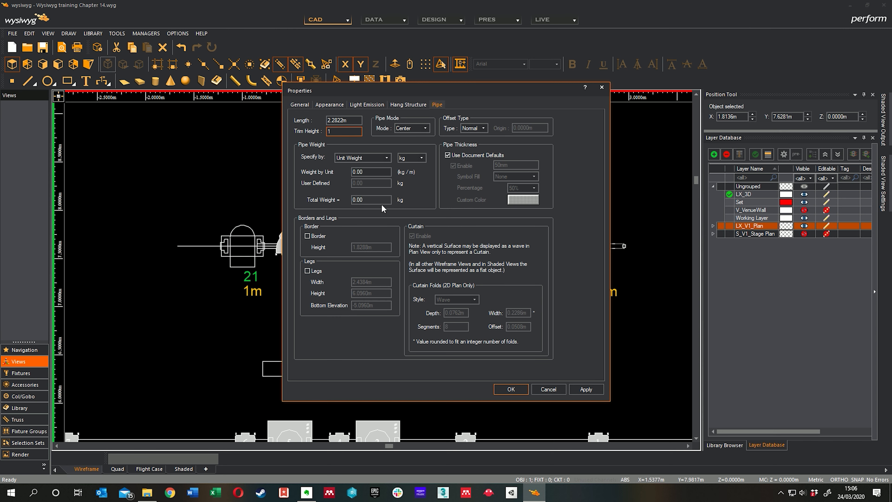
{"action": "left_click", "coordinate": [509, 388]}
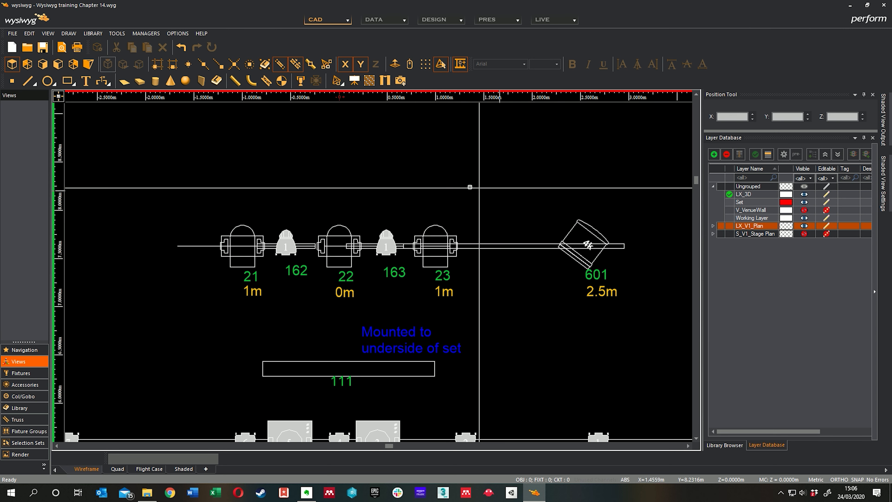
Stretch the LX5 pipe past fixture 21 to about 4.6 m long and shift it to about X 0.64 m.
{"action": "middle_click_drag", "start_coordinate": [410, 243], "coordinate": [463, 234]}
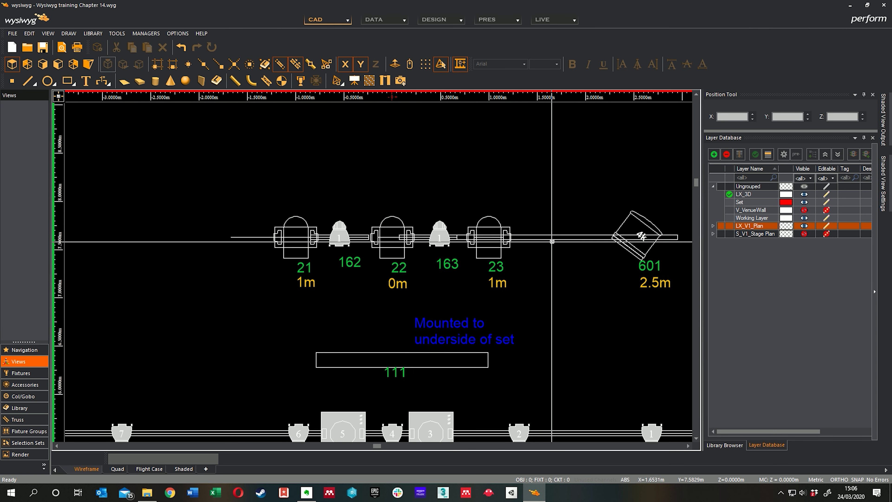
{"action": "left_click", "coordinate": [552, 238]}
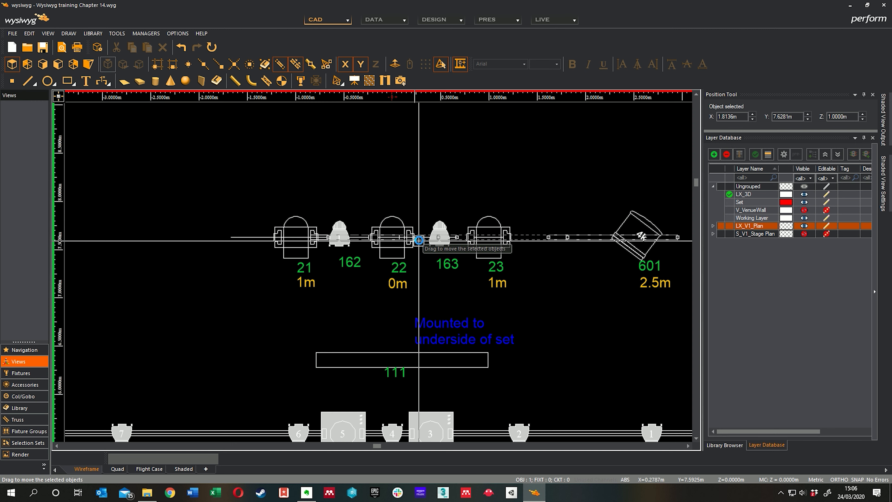
{"action": "left_click_drag", "start_coordinate": [432, 242], "coordinate": [316, 242]}
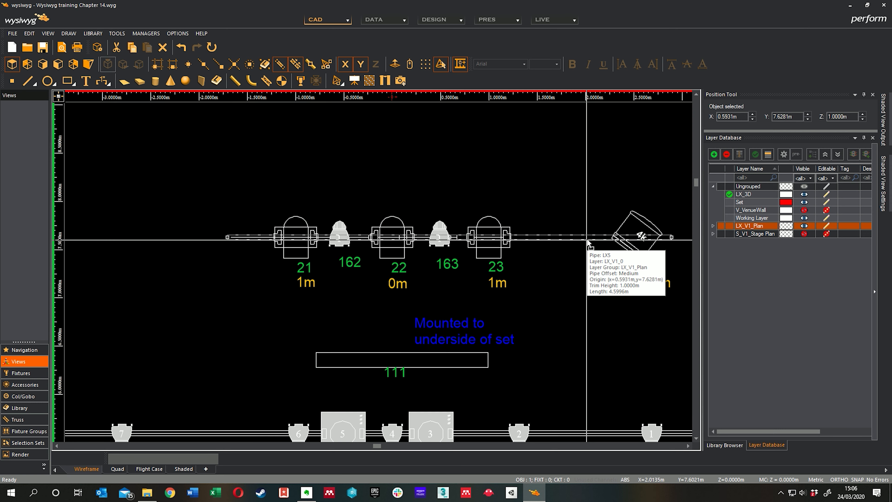
{"action": "middle_click_drag", "start_coordinate": [545, 278], "coordinate": [530, 268]}
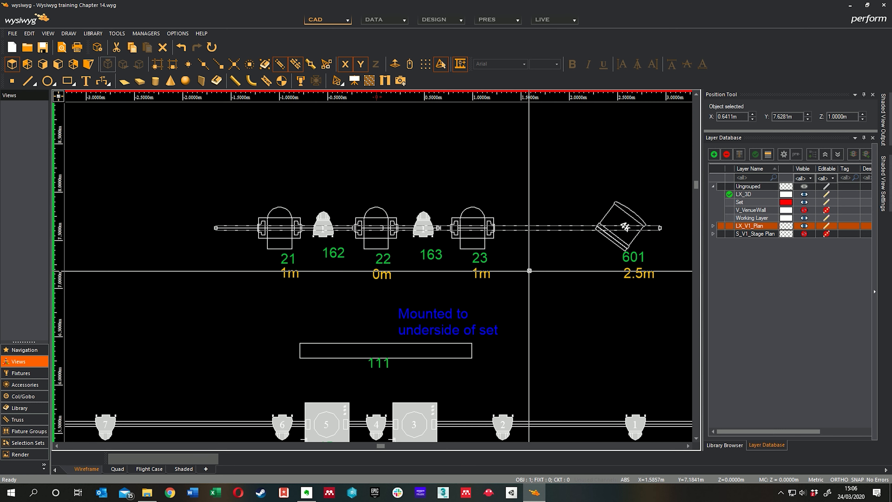
{"action": "left_click", "coordinate": [537, 264]}
Bring up the fixture library and choose the ETC Source 4 for the downstage LX1 pipe.
{"action": "scroll", "coordinate": [384, 221], "scroll_direction": "down", "scroll_amount": 5}
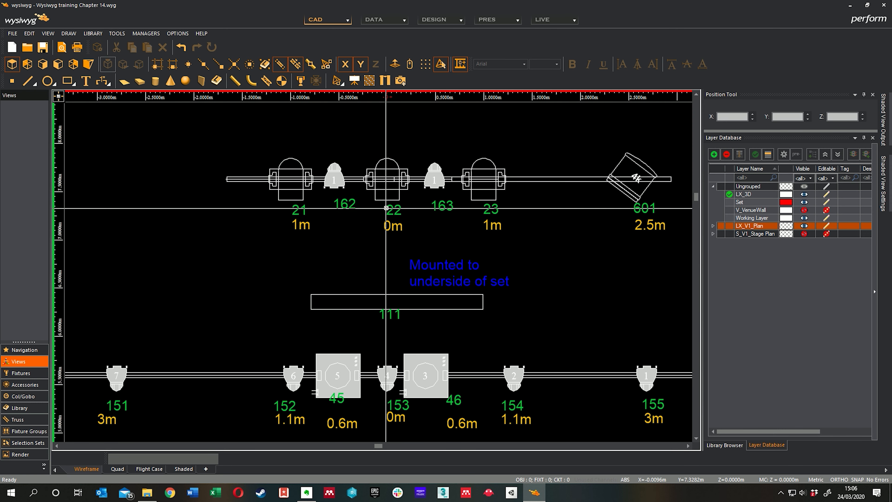
{"action": "middle_click_drag", "start_coordinate": [408, 329], "coordinate": [491, 244]}
{"action": "middle_click_drag", "start_coordinate": [398, 328], "coordinate": [384, 242]}
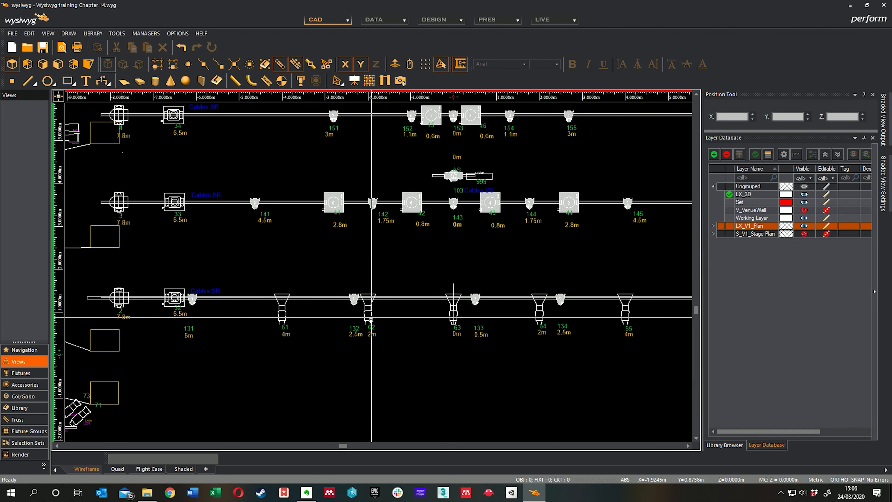
{"action": "middle_click_drag", "start_coordinate": [370, 319], "coordinate": [376, 310]}
{"action": "middle_click_drag", "start_coordinate": [411, 265], "coordinate": [417, 336]}
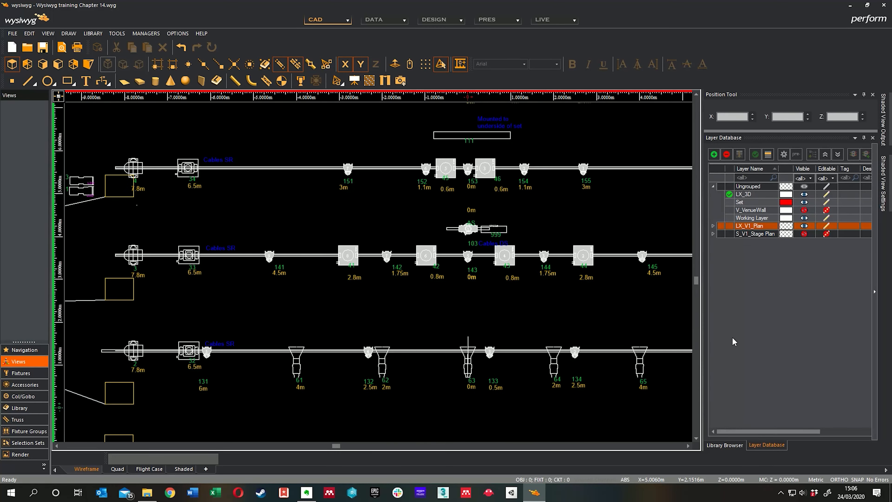
{"action": "left_click", "coordinate": [724, 445]}
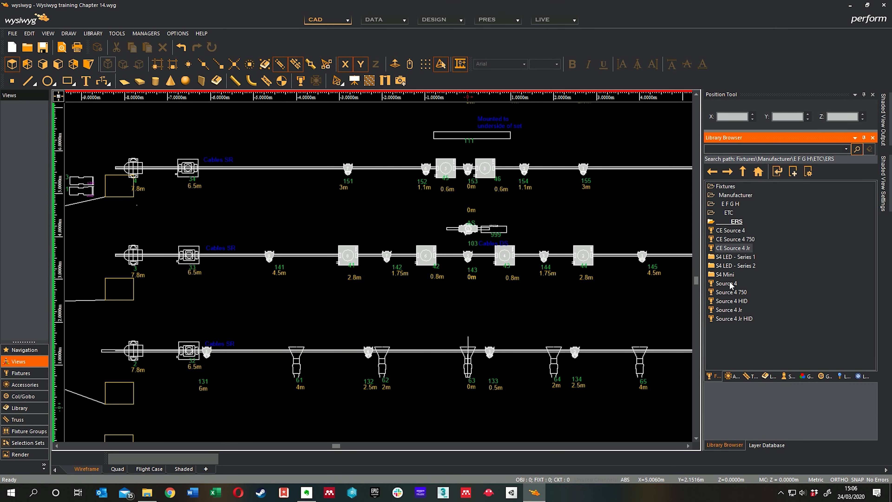
{"action": "scroll", "coordinate": [537, 364], "scroll_direction": "up", "scroll_amount": 3}
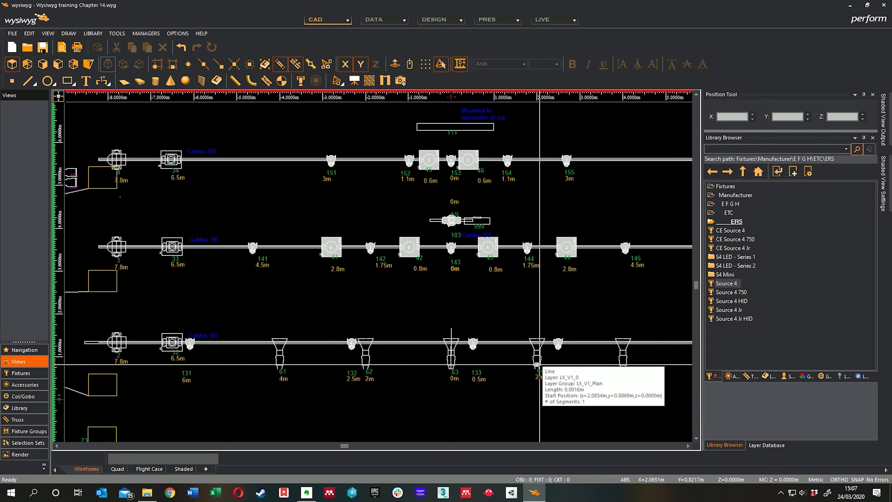
Examine the plan's key to identify the fixture type behind the symbols drawn on the LX1 pipe.
{"action": "scroll", "coordinate": [531, 363], "scroll_direction": "up", "scroll_amount": 1}
{"action": "scroll", "coordinate": [539, 354], "scroll_direction": "down", "scroll_amount": 1}
{"action": "middle_click_drag", "start_coordinate": [423, 352], "coordinate": [598, 344]}
{"action": "scroll", "coordinate": [329, 303], "scroll_direction": "down", "scroll_amount": 2}
{"action": "middle_click_drag", "start_coordinate": [247, 242], "coordinate": [447, 351]}
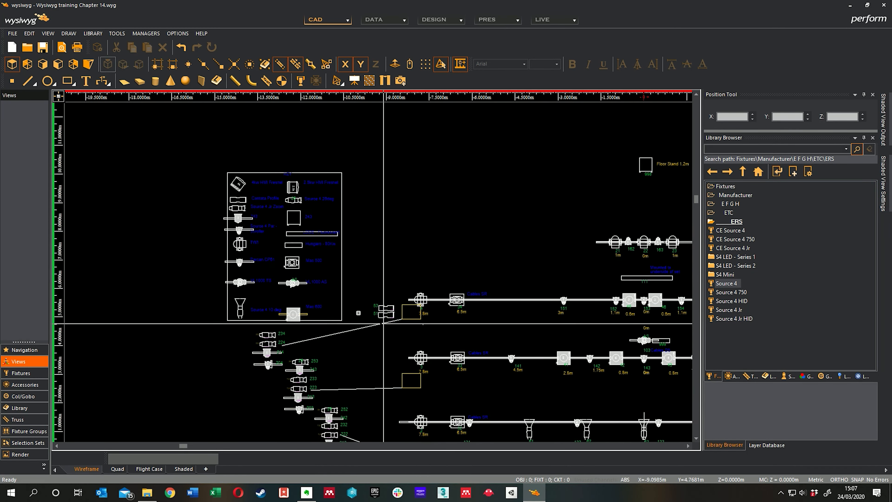
{"action": "scroll", "coordinate": [245, 284], "scroll_direction": "up", "scroll_amount": 1}
{"action": "scroll", "coordinate": [228, 292], "scroll_direction": "up", "scroll_amount": 1}
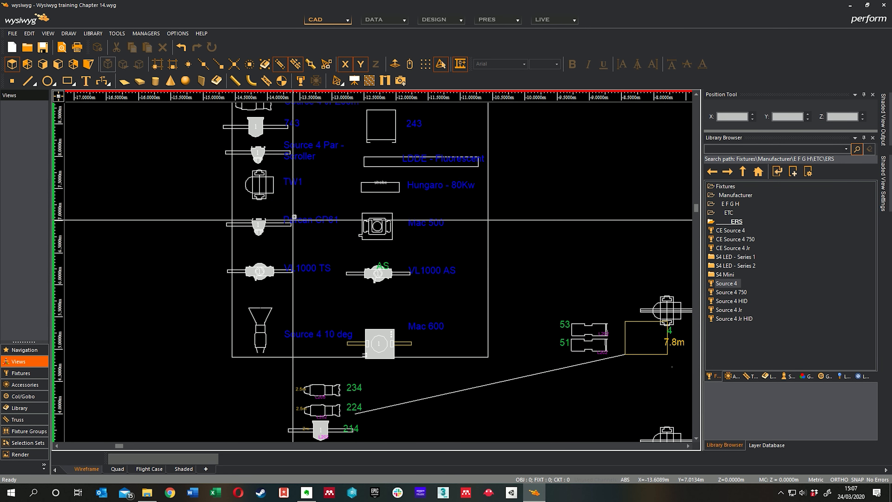
{"action": "middle_click_drag", "start_coordinate": [294, 219], "coordinate": [296, 293]}
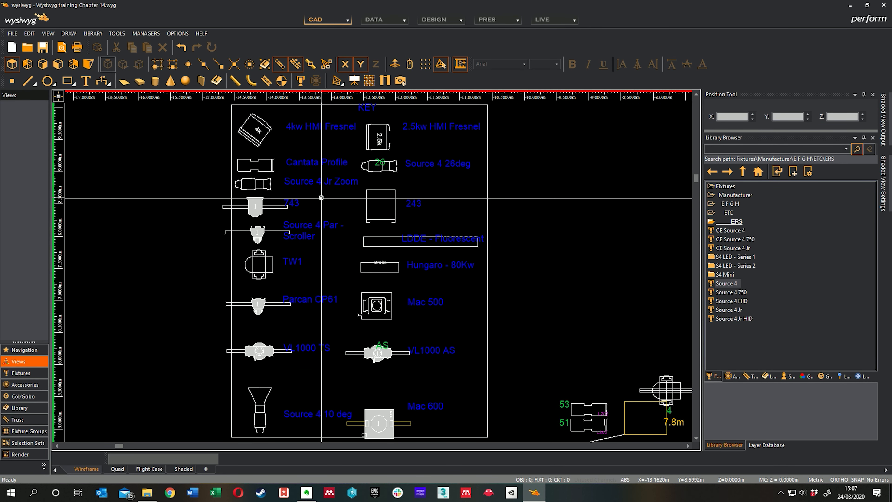
{"action": "middle_click_drag", "start_coordinate": [319, 195], "coordinate": [313, 234]}
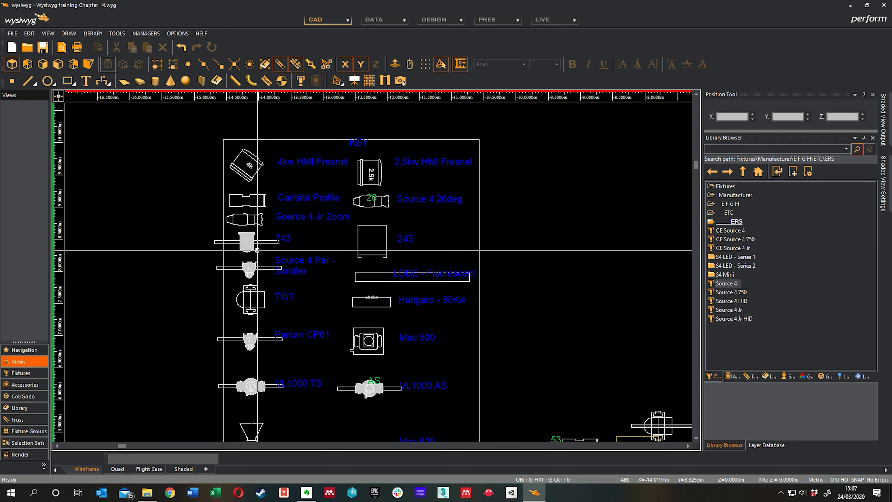
{"action": "middle_click_drag", "start_coordinate": [309, 227], "coordinate": [319, 142]}
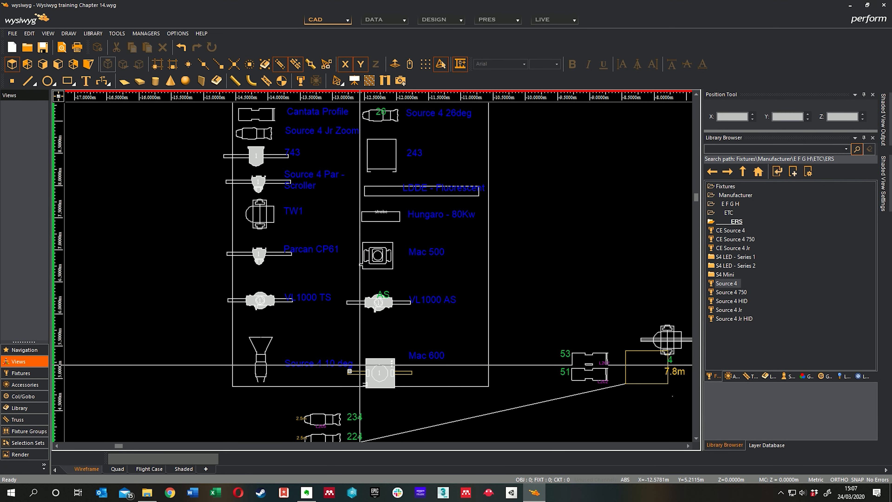
{"action": "middle_click_drag", "start_coordinate": [297, 339], "coordinate": [296, 296]}
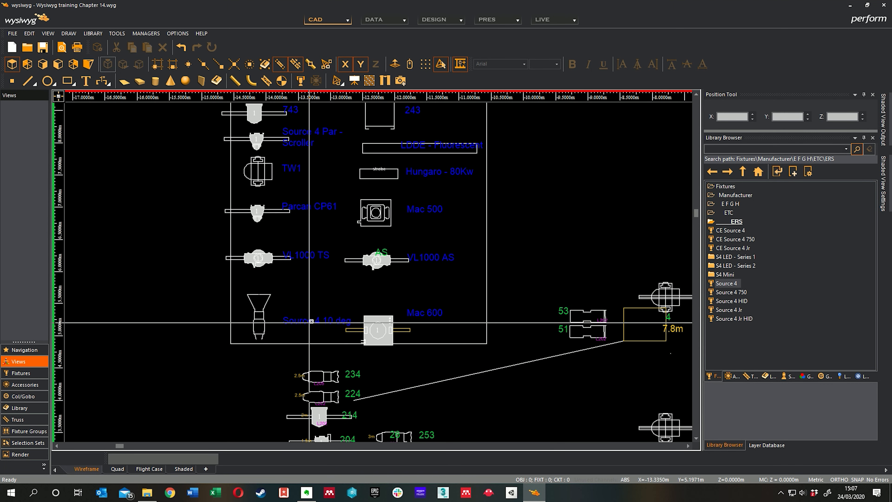
Hang a Source 4 on the LX1 pipe over plan fixture 61 at the 4 m mark and dismiss its fixture notes.
{"action": "middle_click_drag", "start_coordinate": [548, 359], "coordinate": [499, 318]}
{"action": "scroll", "coordinate": [499, 318], "scroll_direction": "down", "scroll_amount": 6}
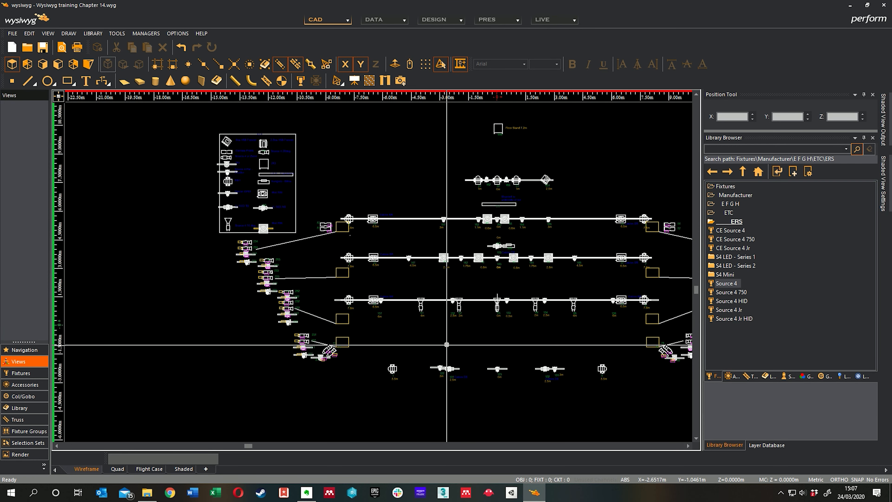
{"action": "scroll", "coordinate": [425, 305], "scroll_direction": "up", "scroll_amount": 6}
{"action": "middle_click_drag", "start_coordinate": [432, 295], "coordinate": [431, 322]}
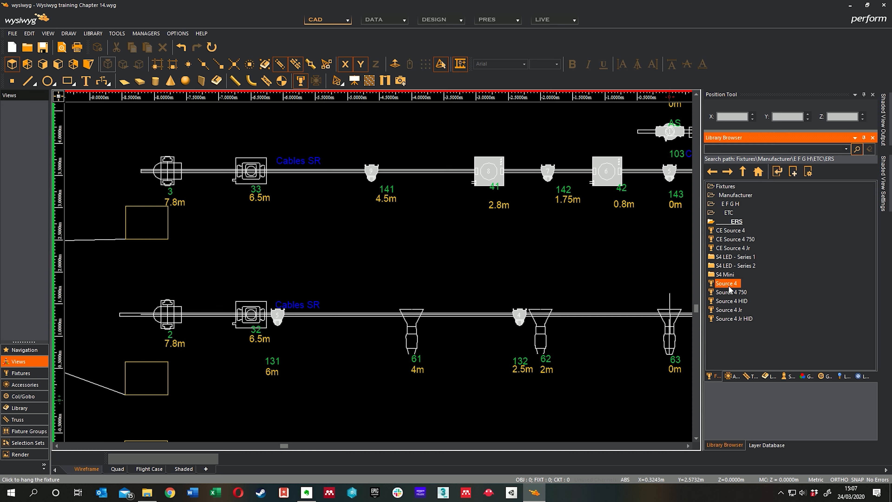
{"action": "left_click", "coordinate": [412, 315]}
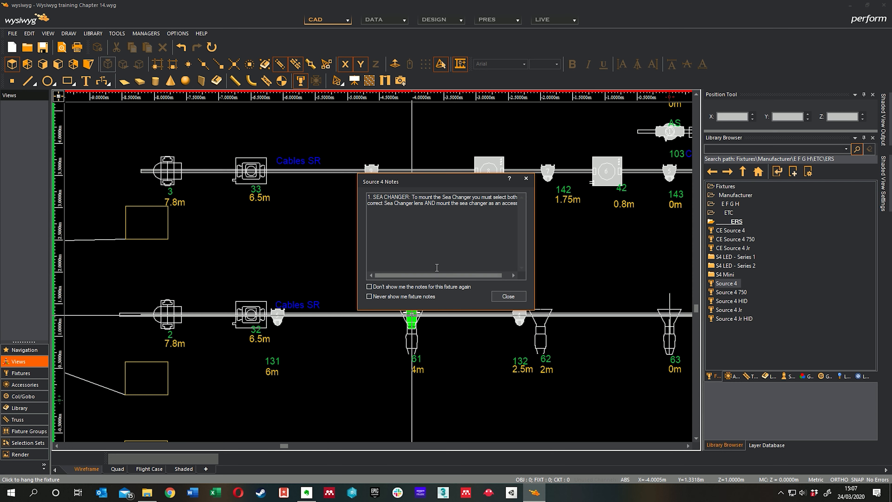
{"action": "left_click", "coordinate": [518, 301]}
Review the boom fixtures and the remaining Source 4 symbols along the LX1 pipe.
{"action": "scroll", "coordinate": [516, 300], "scroll_direction": "down", "scroll_amount": 5}
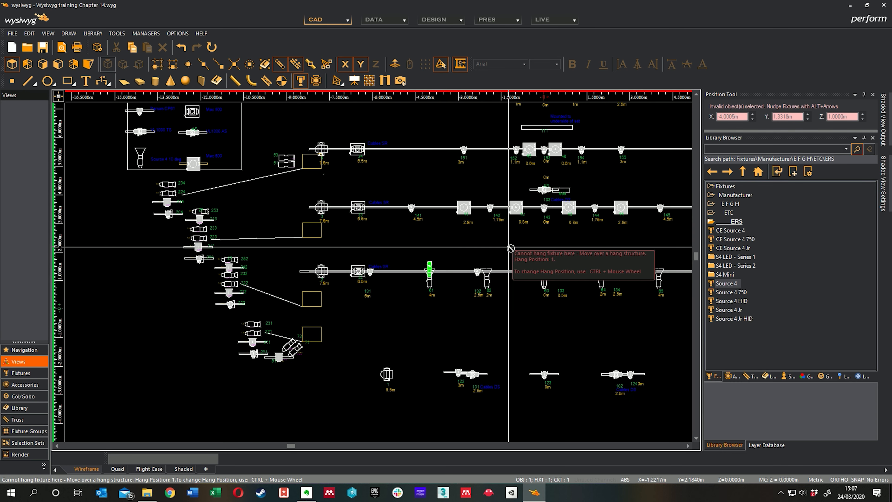
{"action": "middle_click_drag", "start_coordinate": [550, 348], "coordinate": [509, 306]}
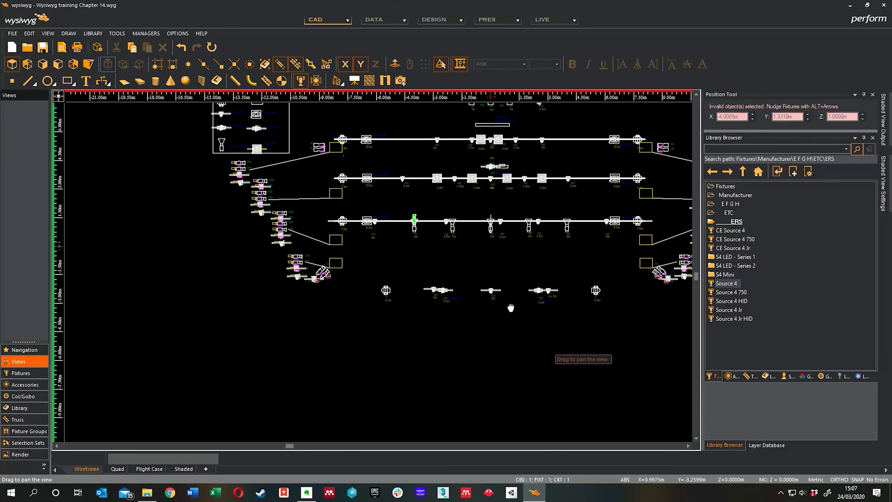
{"action": "scroll", "coordinate": [327, 281], "scroll_direction": "up", "scroll_amount": 5}
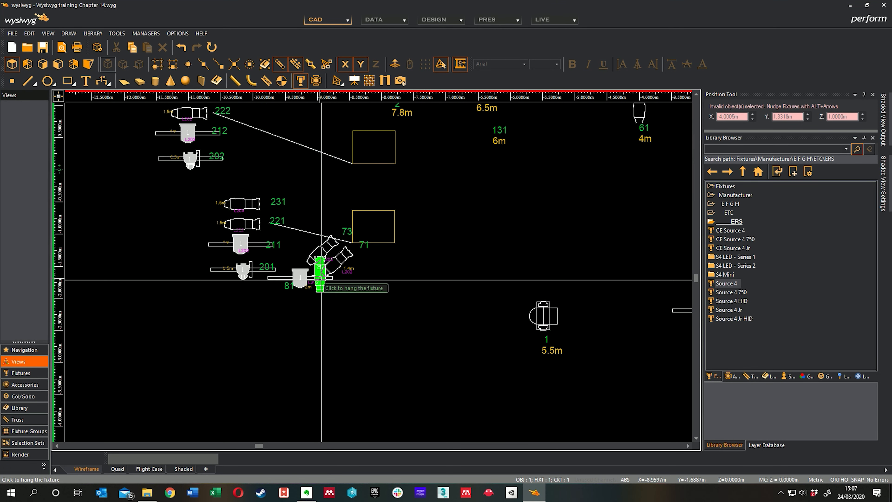
{"action": "scroll", "coordinate": [391, 302], "scroll_direction": "down", "scroll_amount": 4}
{"action": "middle_click_drag", "start_coordinate": [474, 255], "coordinate": [411, 298]}
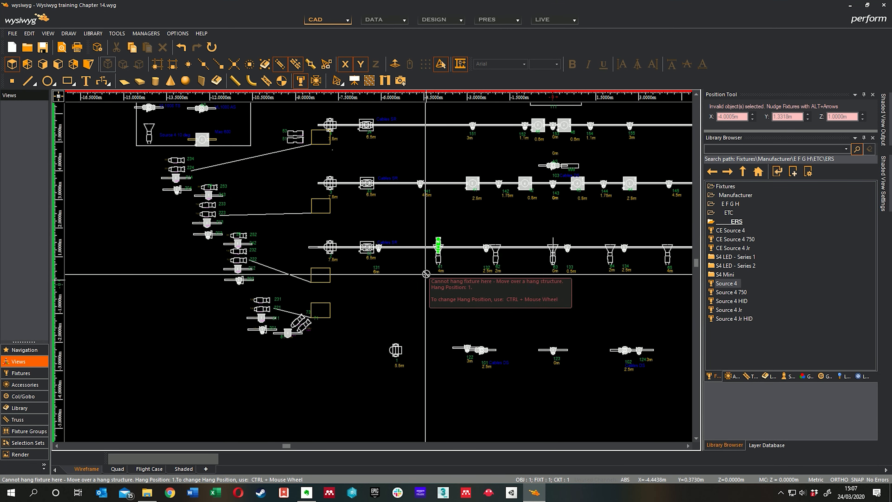
{"action": "scroll", "coordinate": [448, 254], "scroll_direction": "up", "scroll_amount": 4}
{"action": "scroll", "coordinate": [448, 248], "scroll_direction": "up", "scroll_amount": 3}
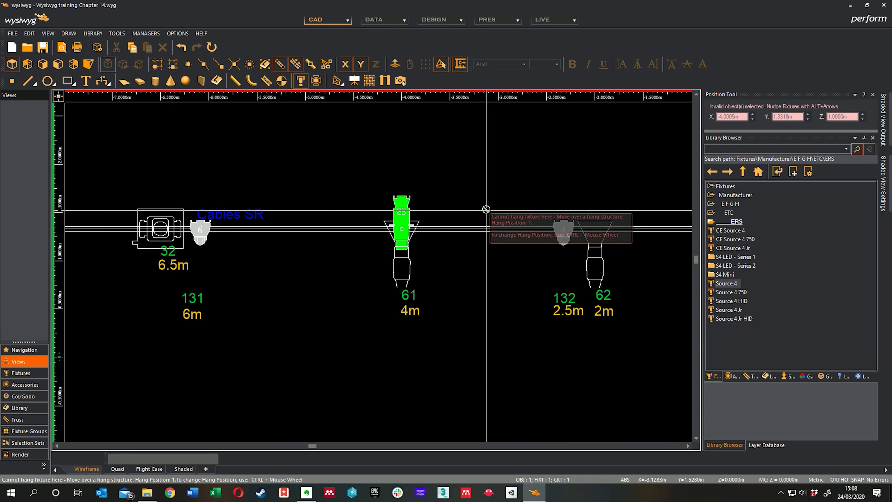
{"action": "middle_click_drag", "start_coordinate": [537, 180], "coordinate": [501, 177]}
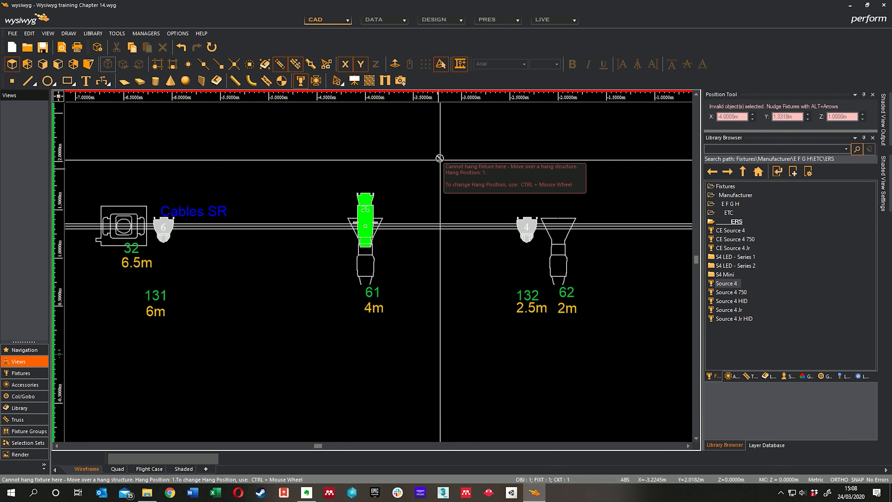
{"action": "middle_click_drag", "start_coordinate": [466, 173], "coordinate": [413, 172]}
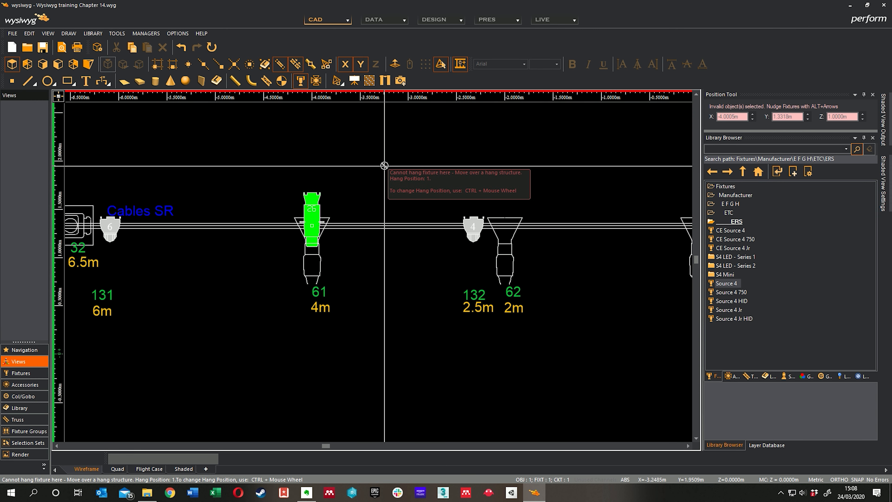
Finish placing fixtures and set the lens of the Source 4 over fixture 61 to 10 Degree.
{"action": "right_click", "coordinate": [397, 161]}
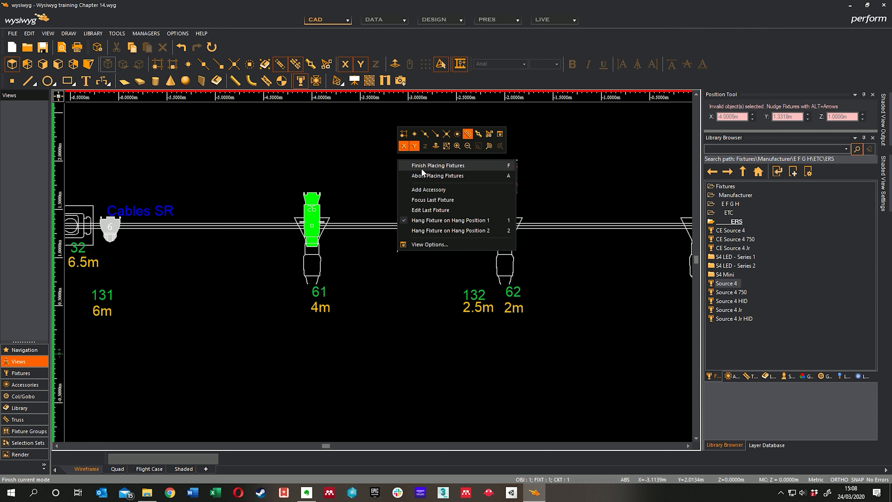
{"action": "left_click", "coordinate": [429, 165]}
{"action": "scroll", "coordinate": [429, 165], "scroll_direction": "down", "scroll_amount": 5}
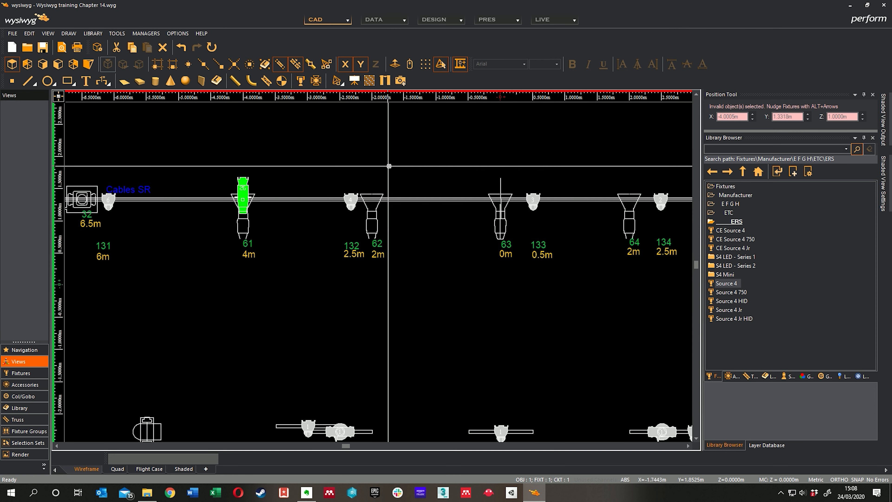
{"action": "scroll", "coordinate": [355, 210], "scroll_direction": "down", "scroll_amount": 2}
{"action": "scroll", "coordinate": [346, 219], "scroll_direction": "up", "scroll_amount": 5}
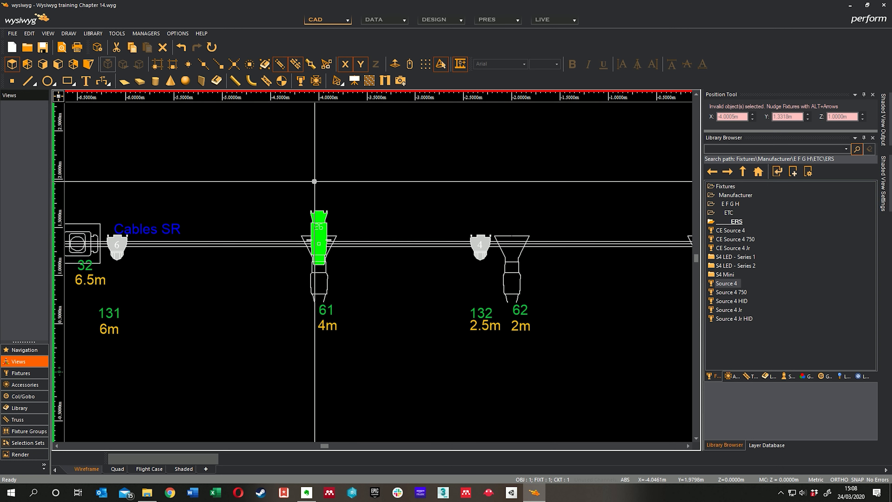
{"action": "scroll", "coordinate": [346, 219], "scroll_direction": "up", "scroll_amount": 3}
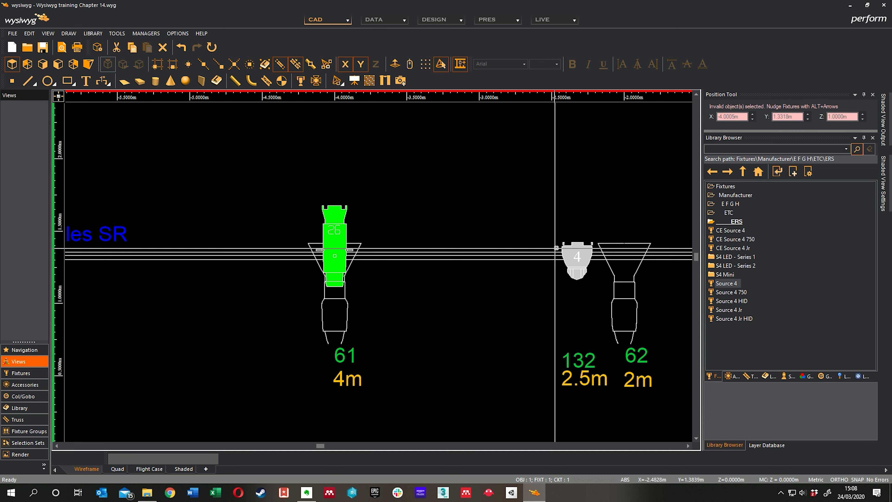
{"action": "middle_click_drag", "start_coordinate": [412, 213], "coordinate": [412, 211]}
{"action": "right_click", "coordinate": [409, 202]}
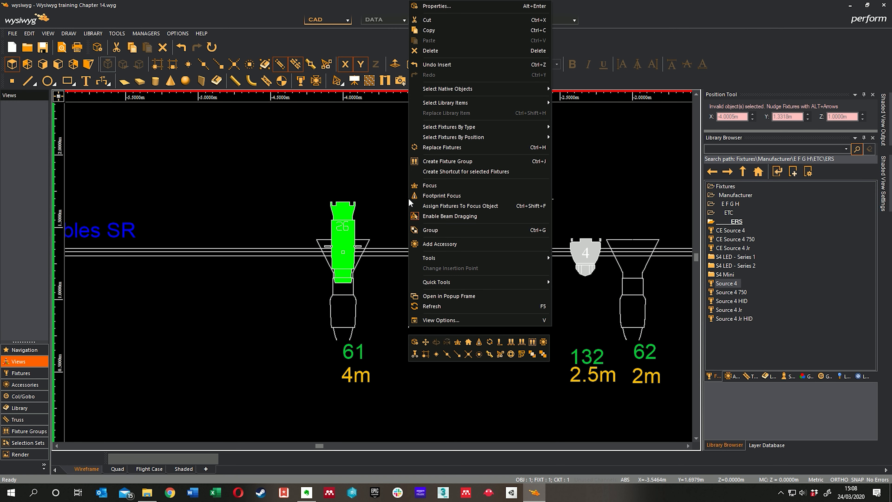
{"action": "left_click", "coordinate": [436, 6]}
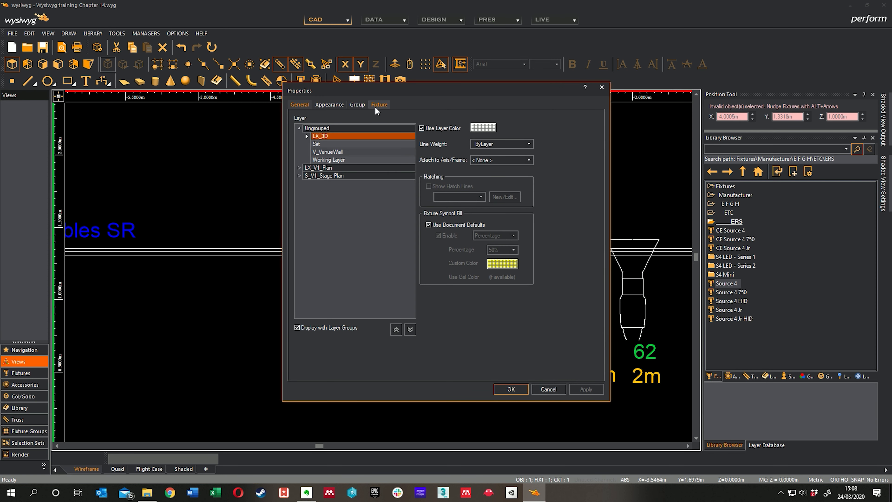
{"action": "left_click", "coordinate": [377, 104]}
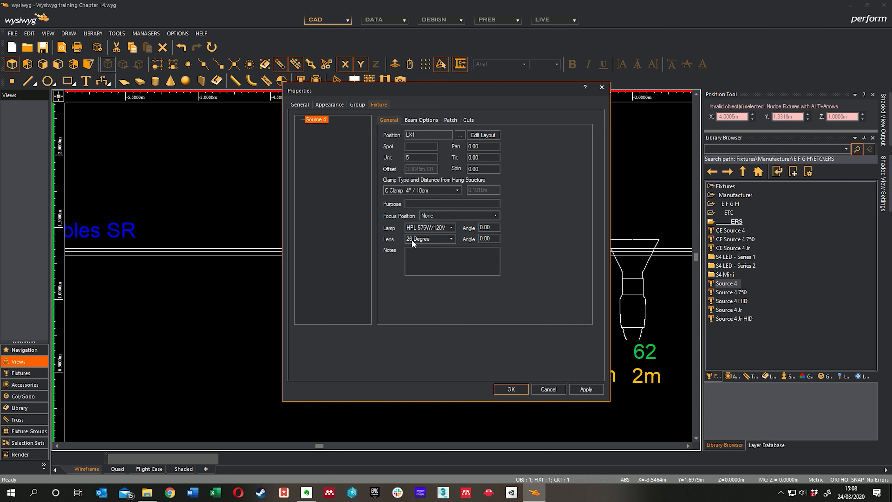
{"action": "left_click", "coordinate": [450, 238]}
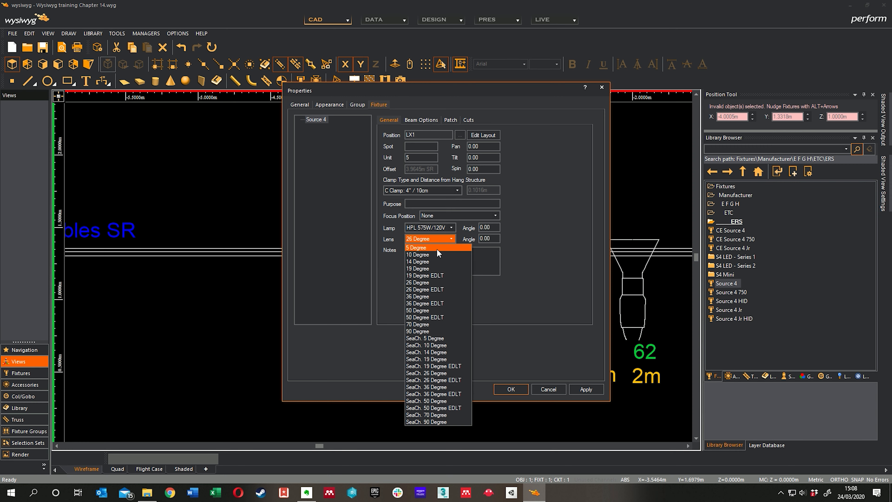
{"action": "left_click", "coordinate": [425, 255]}
{"action": "left_click", "coordinate": [511, 389]}
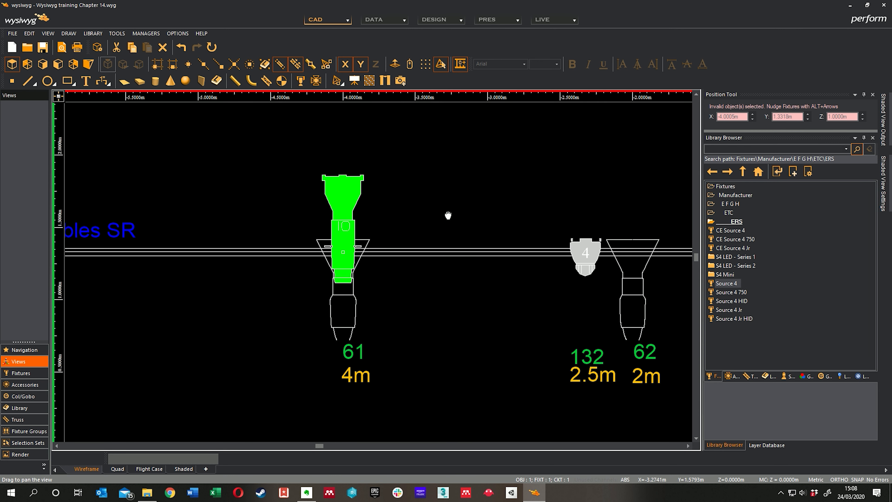
Hang another Source 4 with the 10 Degree lens on LX1 over plan fixture 62 at the 2 m mark.
{"action": "middle_click_drag", "start_coordinate": [448, 216], "coordinate": [431, 214]}
{"action": "left_click", "coordinate": [28, 374]}
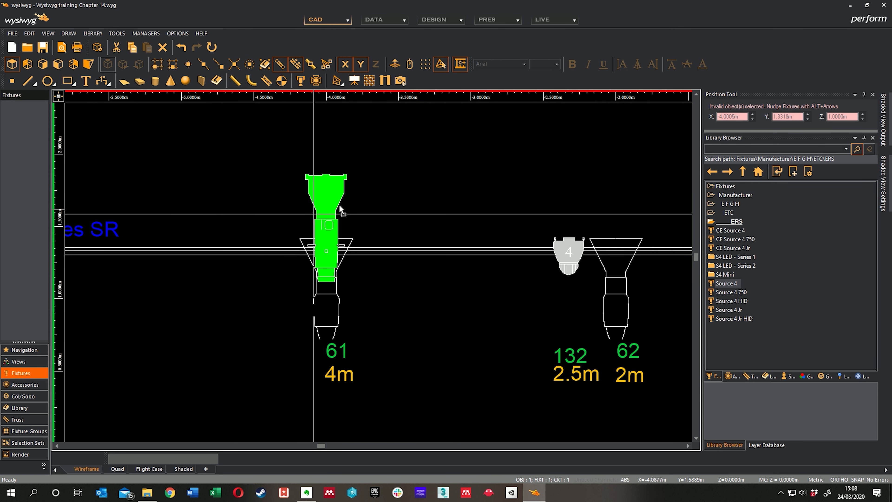
{"action": "middle_click_drag", "start_coordinate": [349, 199], "coordinate": [333, 192]}
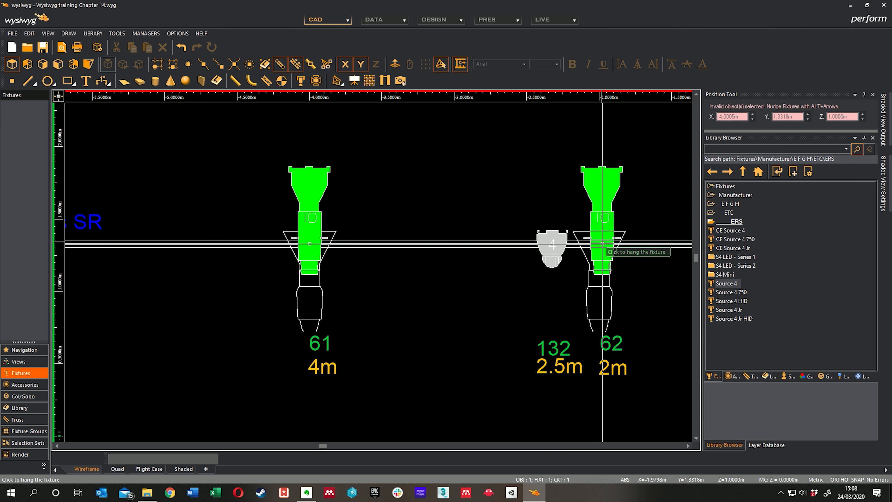
{"action": "left_click", "coordinate": [601, 244]}
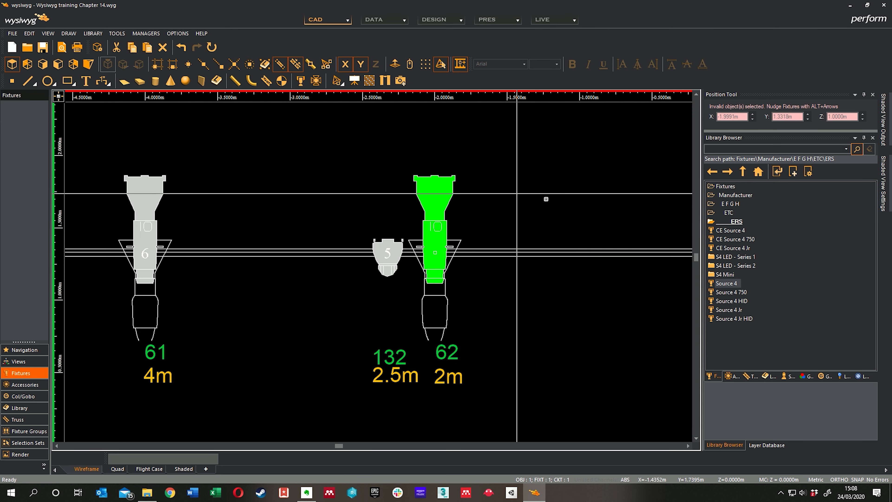
Hang a further 10 Degree Source 4 on LX1 over plan fixture 63 at the 0 m centre mark.
{"action": "key", "text": "space"}
{"action": "middle_click_drag", "start_coordinate": [530, 204], "coordinate": [373, 189]}
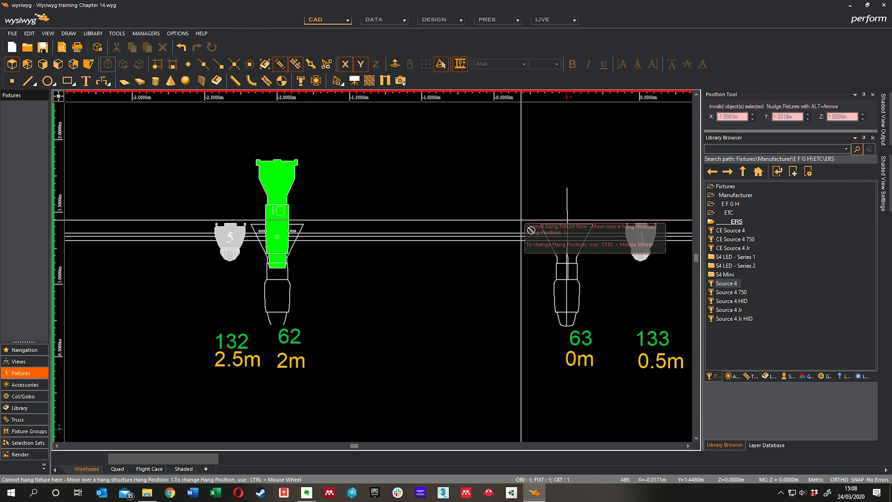
{"action": "left_click", "coordinate": [568, 237]}
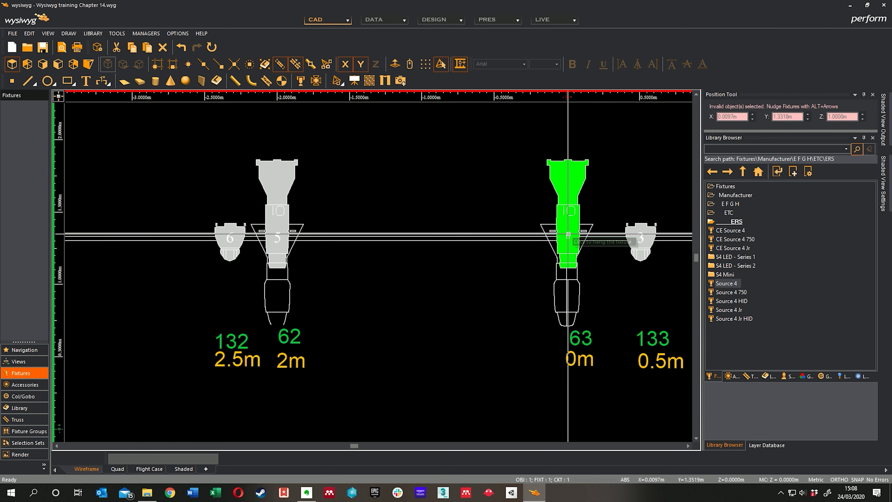
Add a fixture shortcut for the ETC CE Source 4 with the HPL 575W/115V/X lamp and the 10 Degree lens.
{"action": "middle_click_drag", "start_coordinate": [336, 205], "coordinate": [253, 208]}
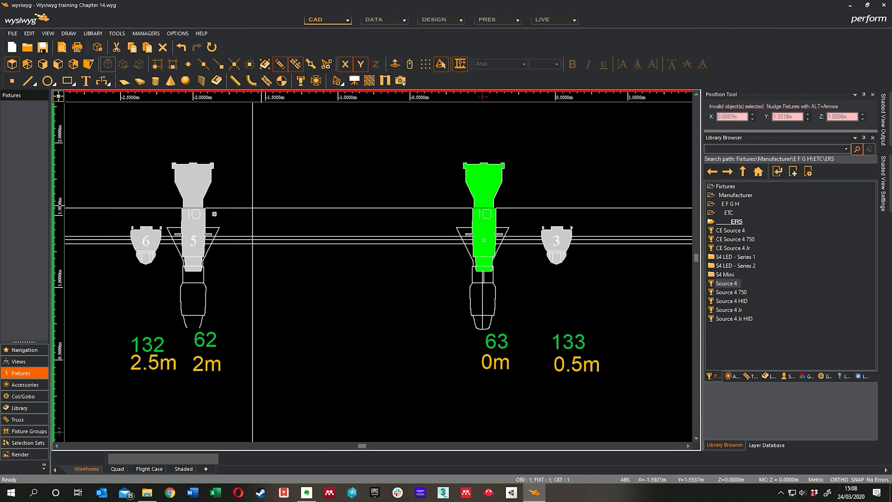
{"action": "right_click", "coordinate": [24, 182]}
{"action": "left_click", "coordinate": [45, 213]}
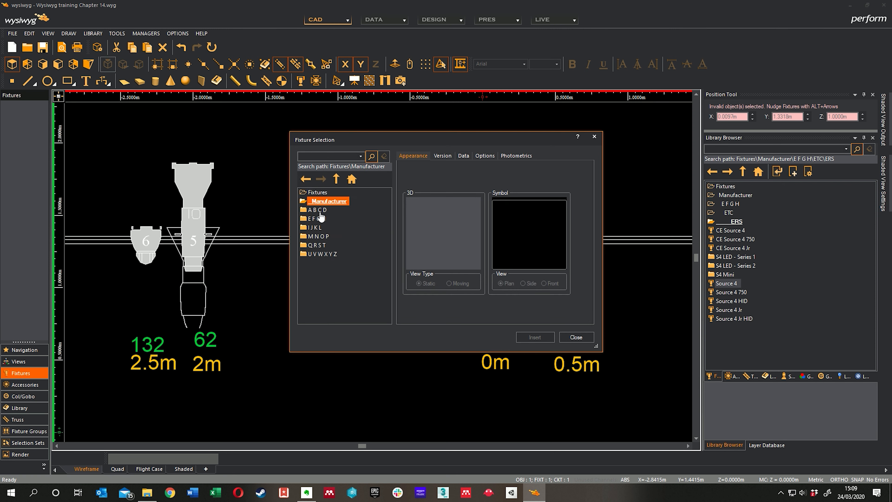
{"action": "left_click", "coordinate": [317, 219]}
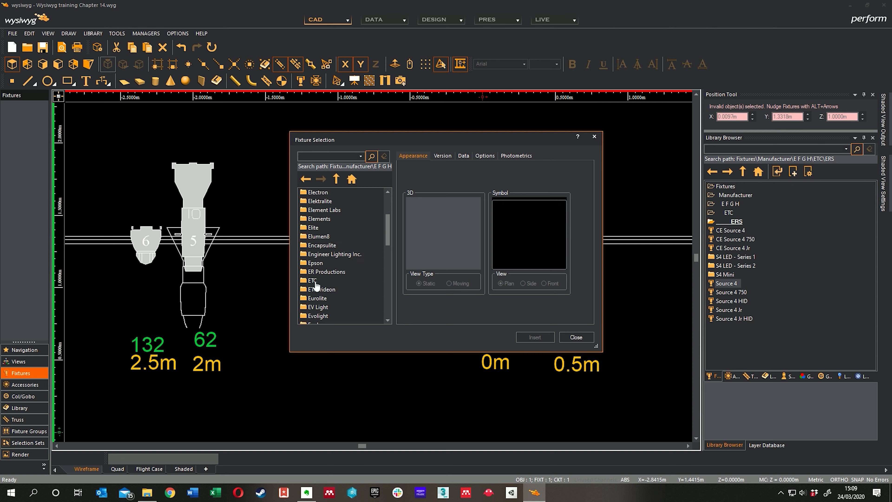
{"action": "left_click", "coordinate": [315, 281]}
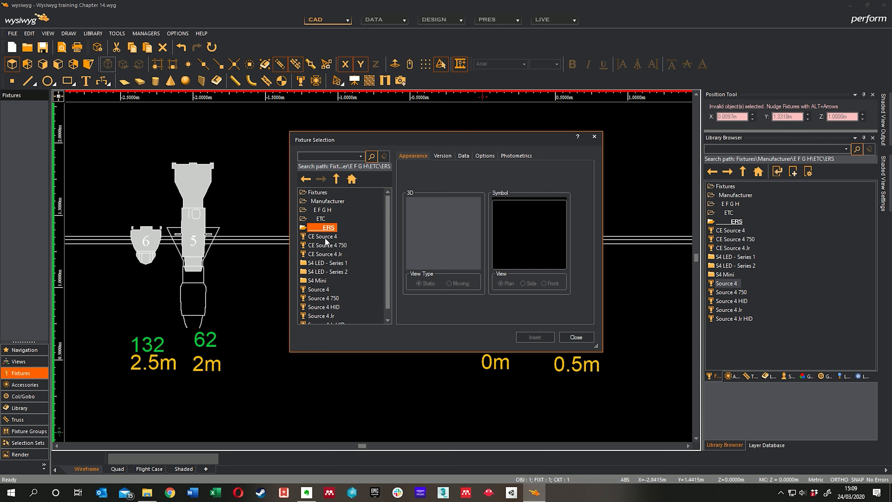
{"action": "left_click", "coordinate": [325, 237]}
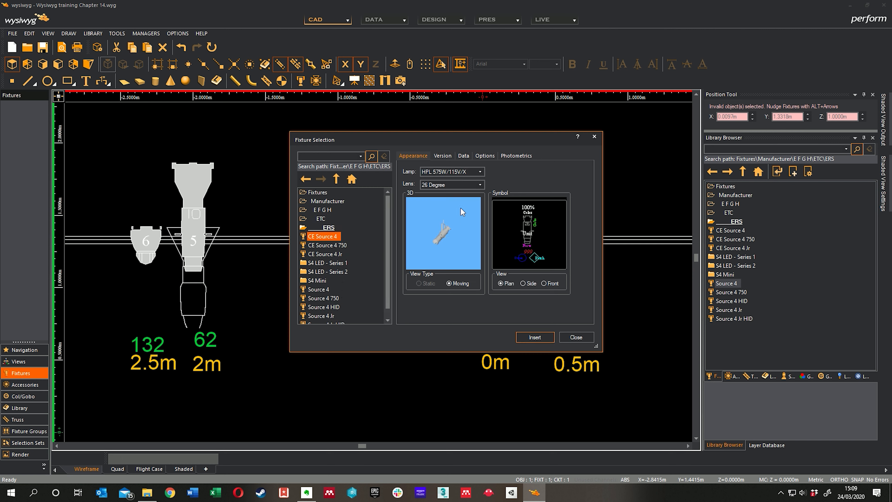
{"action": "left_click", "coordinate": [480, 184]}
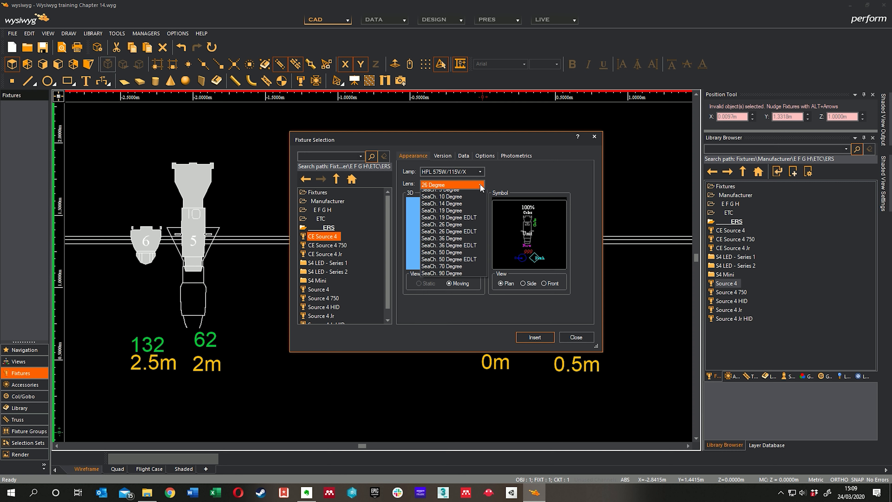
{"action": "left_click", "coordinate": [456, 197]}
{"action": "left_click", "coordinate": [542, 339]}
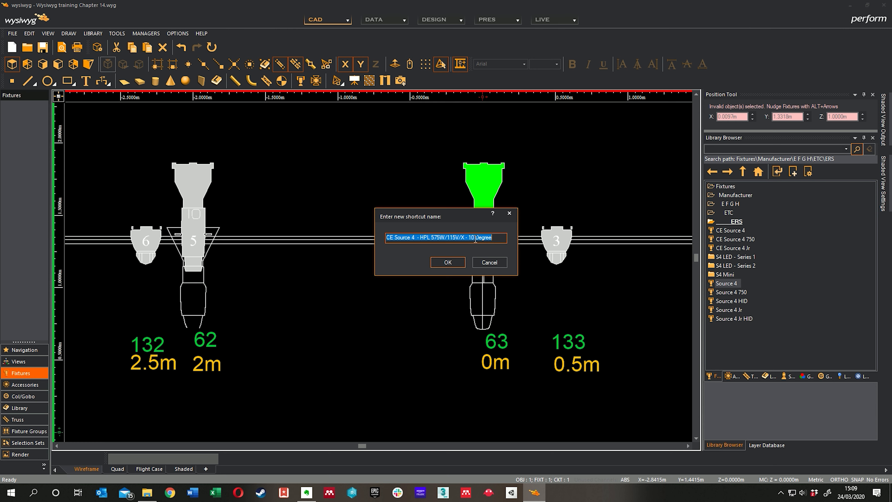
{"action": "left_click", "coordinate": [455, 263]}
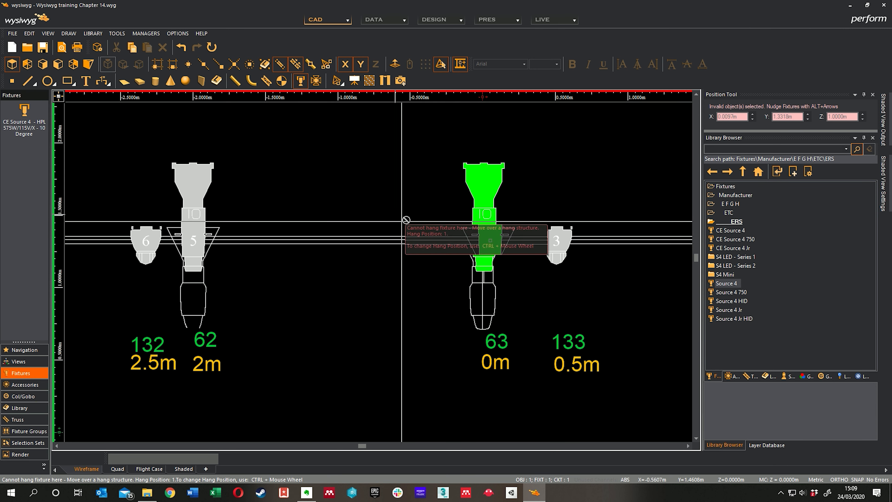
Hang a 10 Degree CE Source 4 on LX1 over plan fixture 64 at the 2 m mark and dismiss its notes.
{"action": "middle_click_drag", "start_coordinate": [427, 205], "coordinate": [130, 171]}
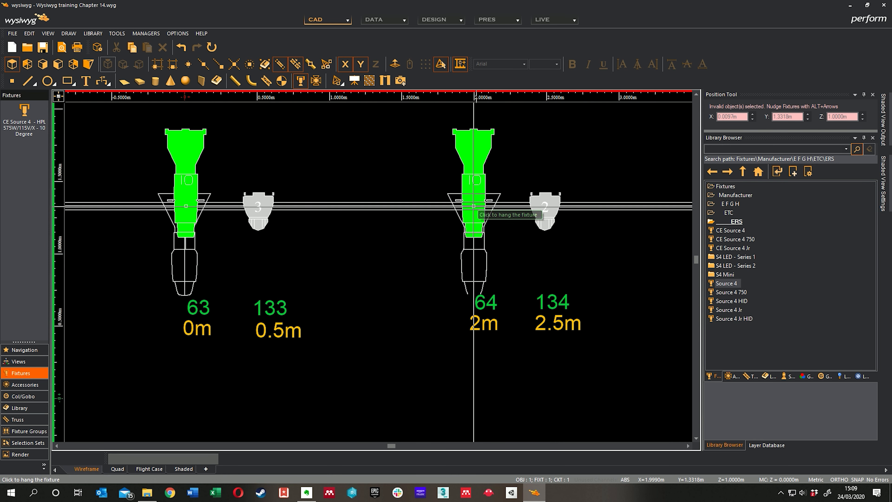
{"action": "left_click", "coordinate": [474, 205]}
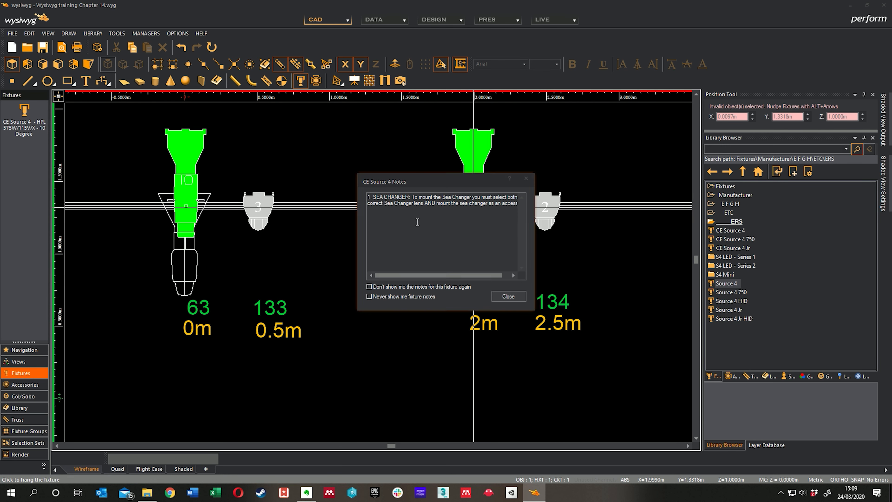
{"action": "left_click", "coordinate": [504, 295]}
Hang another 10 Degree CE Source 4 on LX1 over plan fixture 65 at the 4 m mark and finish placing fixtures.
{"action": "middle_click_drag", "start_coordinate": [597, 191], "coordinate": [348, 203]}
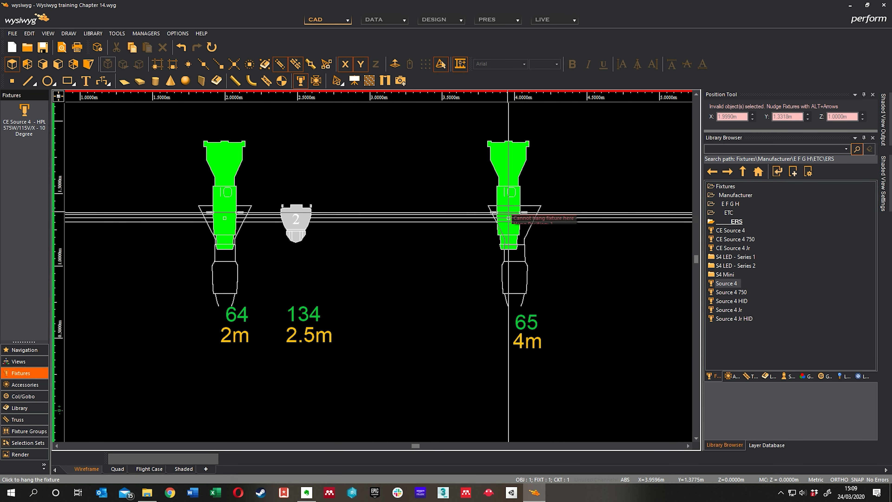
{"action": "left_click", "coordinate": [514, 218]}
{"action": "scroll", "coordinate": [422, 195], "scroll_direction": "down", "scroll_amount": 2}
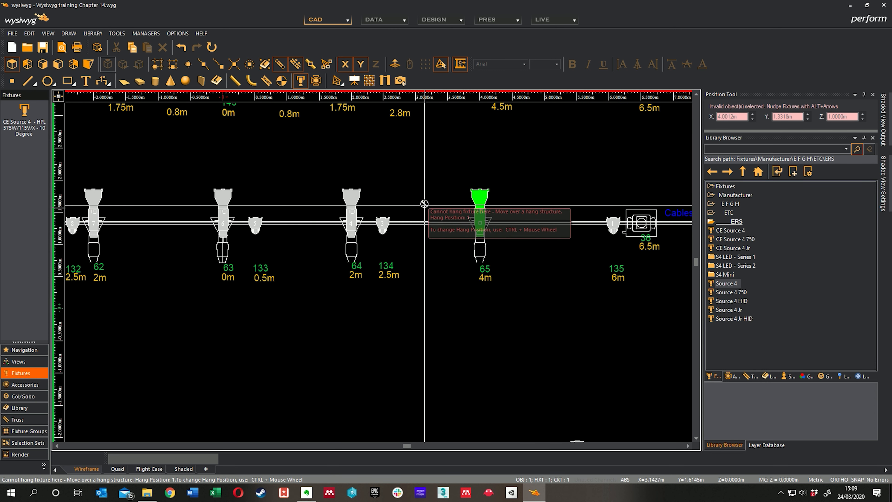
{"action": "right_click", "coordinate": [426, 184]}
{"action": "left_click", "coordinate": [439, 192]}
Open the fixture properties of the Source 4 Par hung over plan fixture 141 at the 4.5 m mark.
{"action": "middle_click_drag", "start_coordinate": [411, 180], "coordinate": [513, 250]}
{"action": "scroll", "coordinate": [438, 193], "scroll_direction": "down", "scroll_amount": 1}
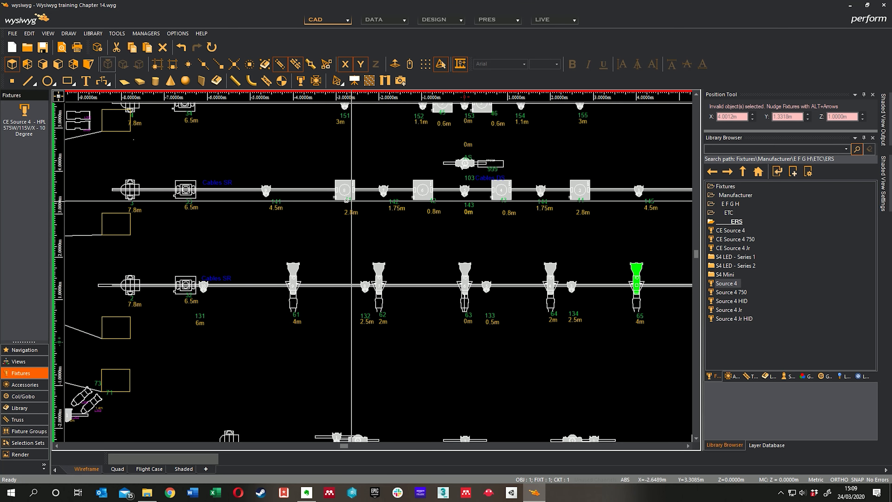
{"action": "middle_click_drag", "start_coordinate": [346, 222], "coordinate": [350, 244]}
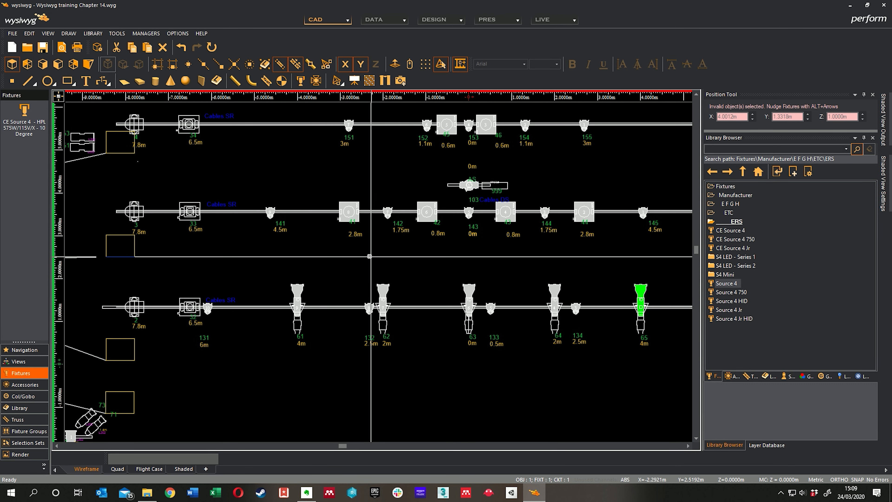
{"action": "middle_click_drag", "start_coordinate": [316, 243], "coordinate": [318, 249]}
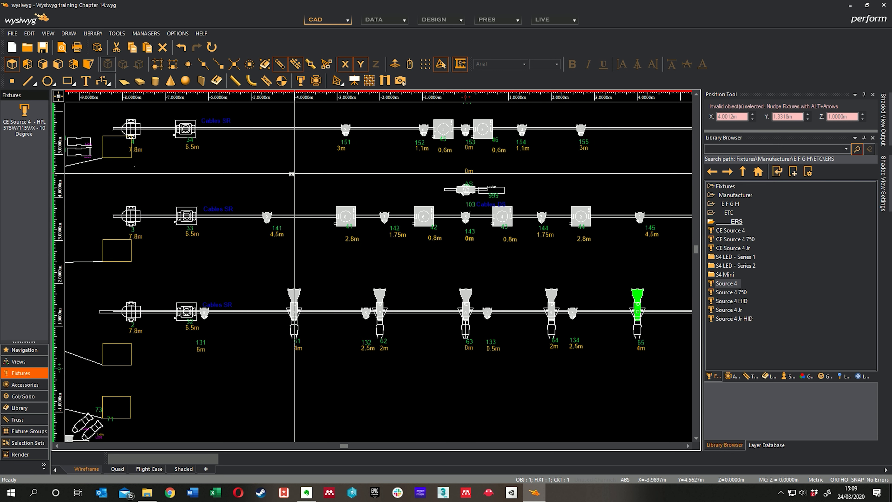
{"action": "middle_click_drag", "start_coordinate": [371, 181], "coordinate": [398, 201]}
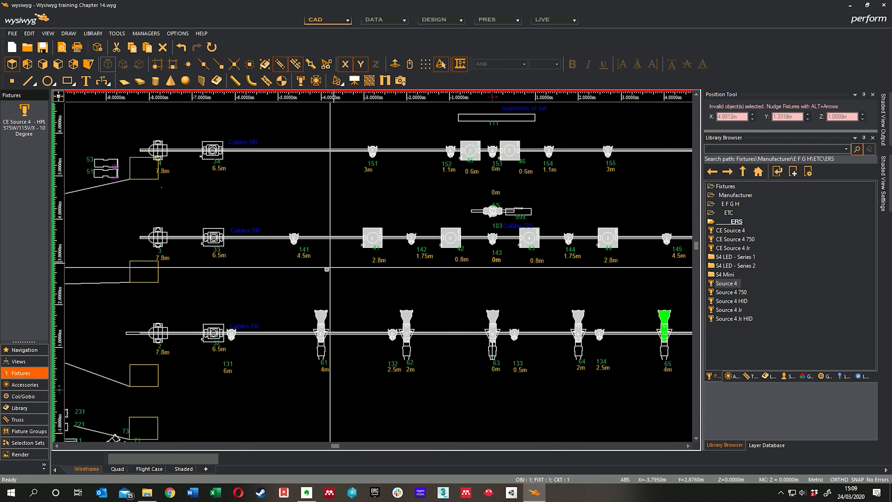
{"action": "scroll", "coordinate": [288, 247], "scroll_direction": "up", "scroll_amount": 6}
{"action": "middle_click_drag", "start_coordinate": [344, 233], "coordinate": [341, 256]}
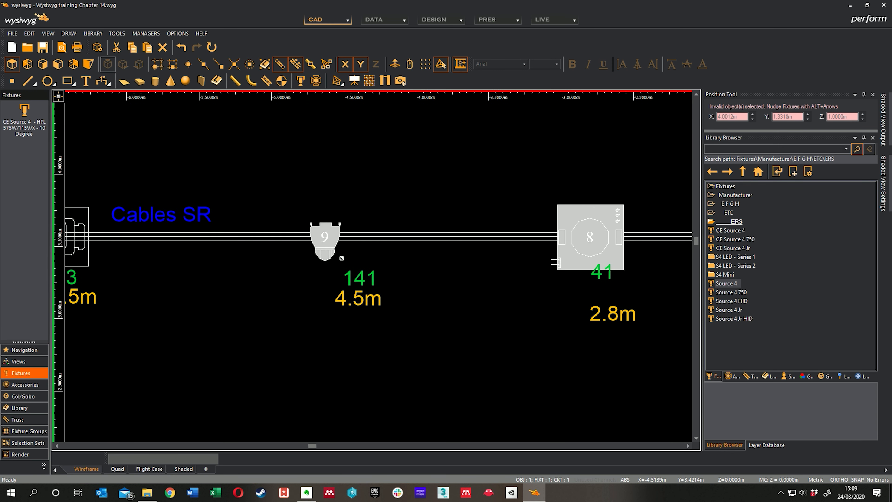
{"action": "left_click", "coordinate": [332, 253]}
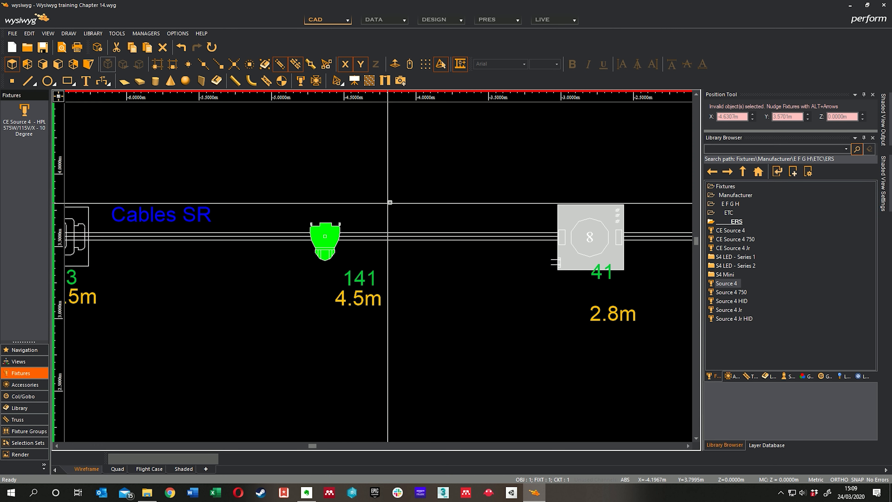
{"action": "right_click", "coordinate": [377, 193]}
{"action": "left_click", "coordinate": [412, 12]}
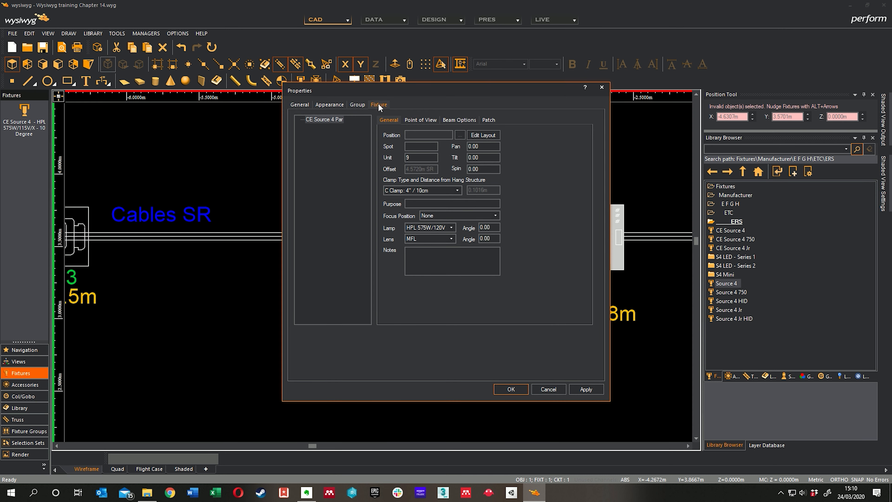
Check the Source 4 Par's available lens options and set its purpose to Top Wash with Scroller.
{"action": "left_click_drag", "start_coordinate": [425, 86], "coordinate": [600, 82]}
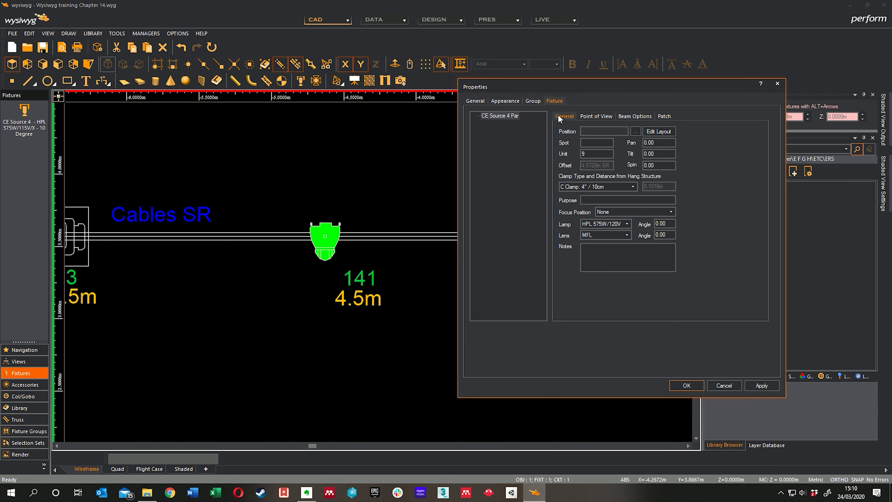
{"action": "left_click", "coordinate": [627, 235]}
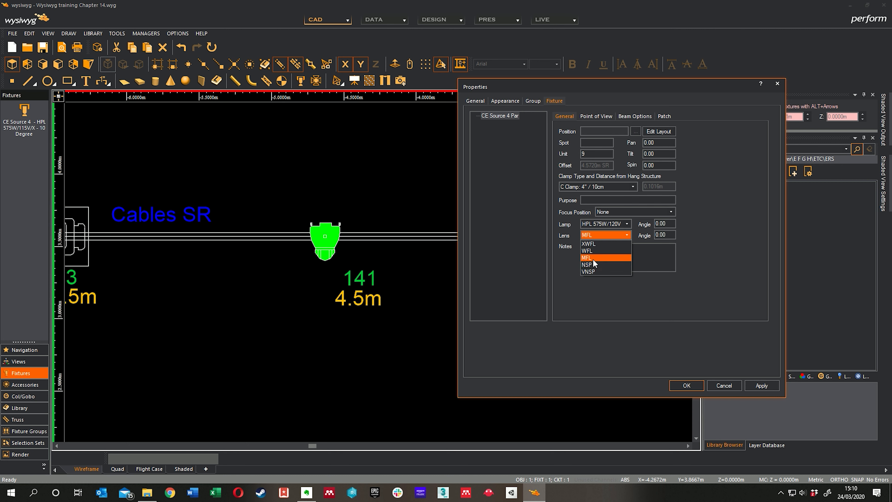
{"action": "left_click", "coordinate": [626, 225]}
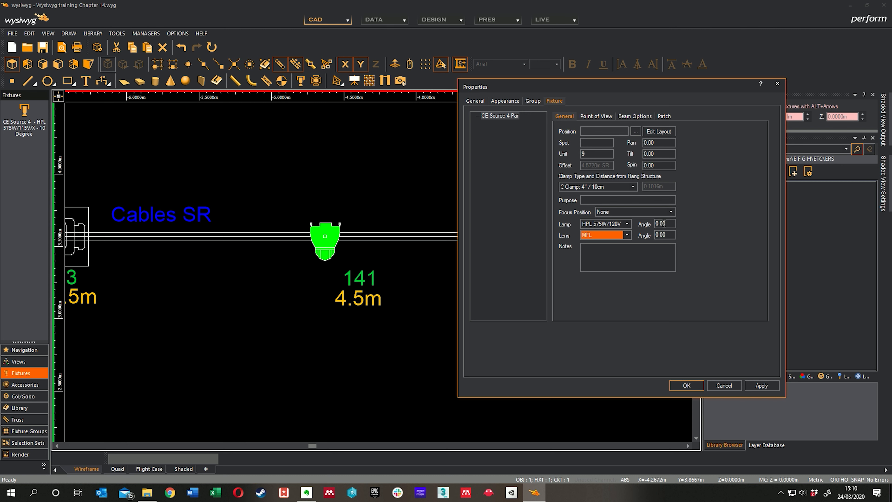
{"action": "left_click", "coordinate": [666, 199]}
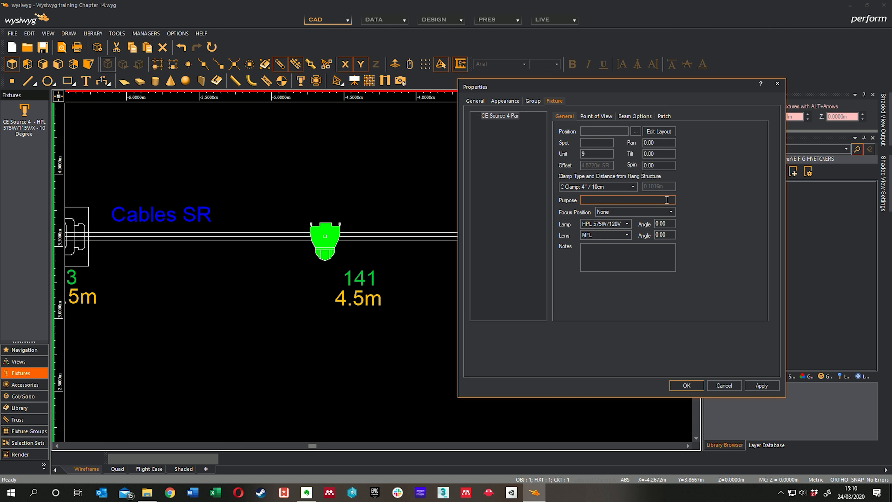
{"action": "type", "text": "Top Wash with Scroller"}
Review the Source 4 Par's clamp type choices, point of view settings and beam options.
{"action": "left_click", "coordinate": [633, 187]}
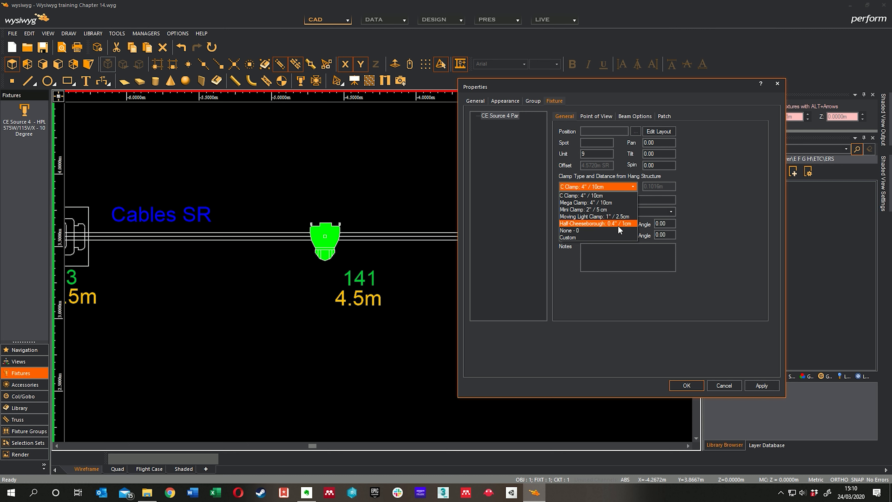
{"action": "left_click", "coordinate": [632, 187]}
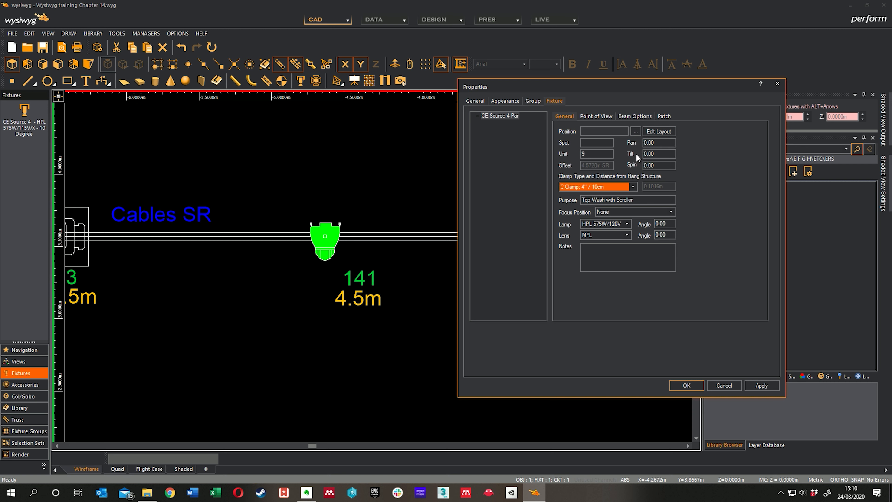
{"action": "left_click", "coordinate": [603, 117]}
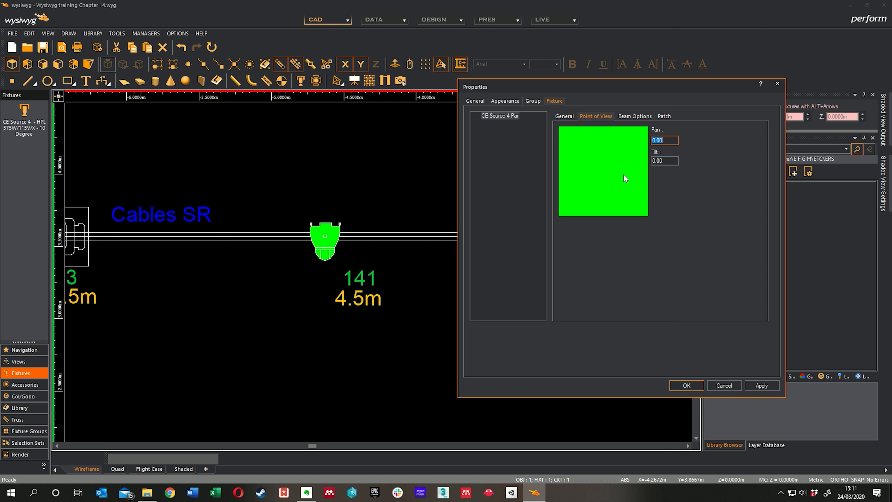
{"action": "left_click", "coordinate": [636, 118]}
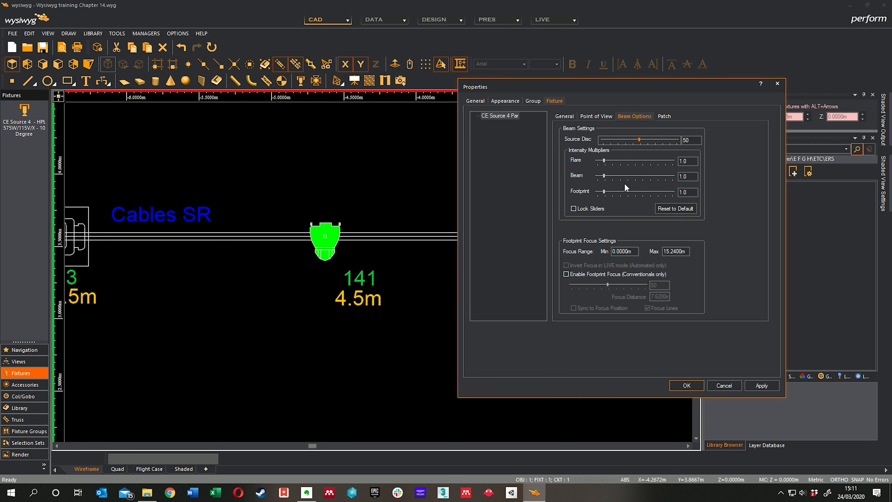
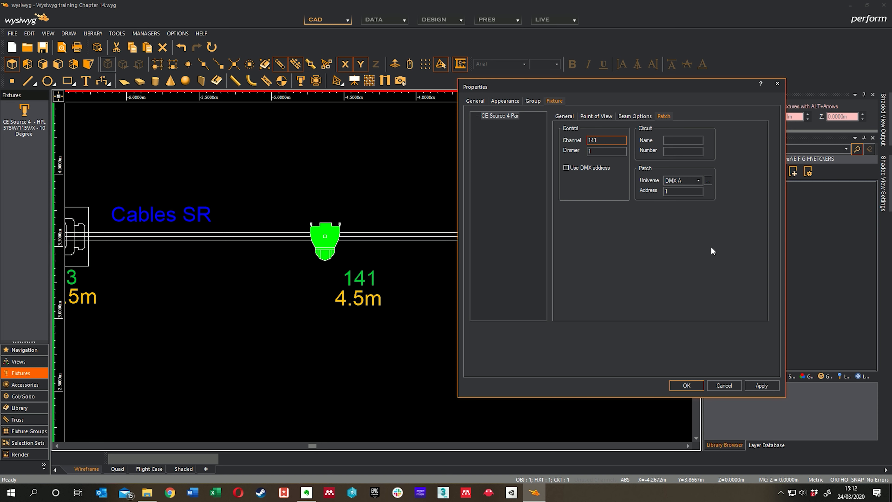
Apply channel 141 to the Source 4 Par hung at the 4.5 m mark and deselect it.
{"action": "left_click", "coordinate": [687, 385]}
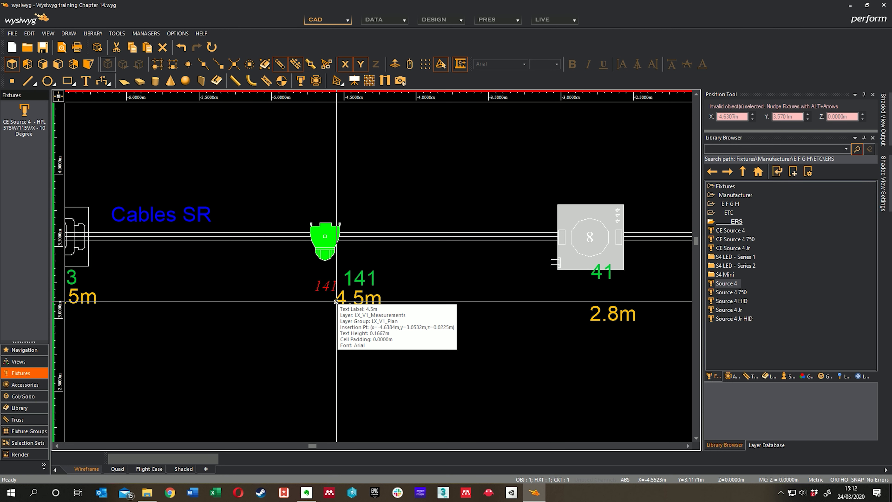
{"action": "middle_click_drag", "start_coordinate": [431, 280], "coordinate": [399, 284]}
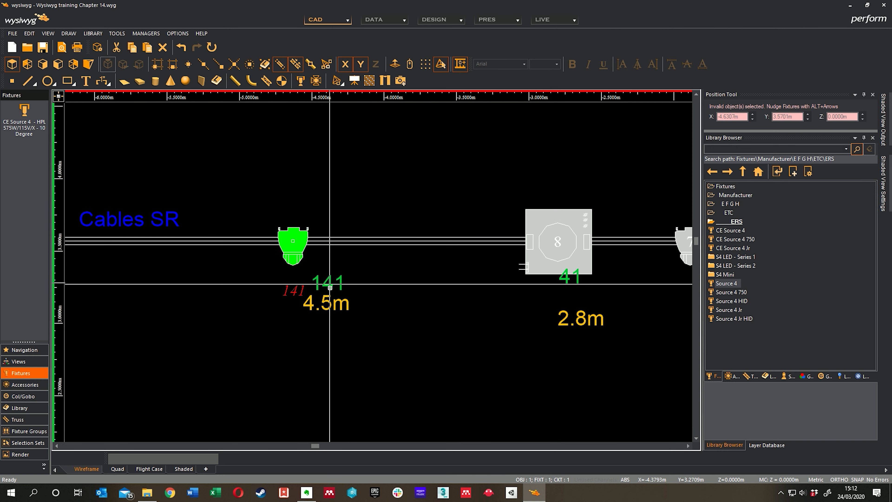
{"action": "mouse_move", "coordinate": [330, 297]}
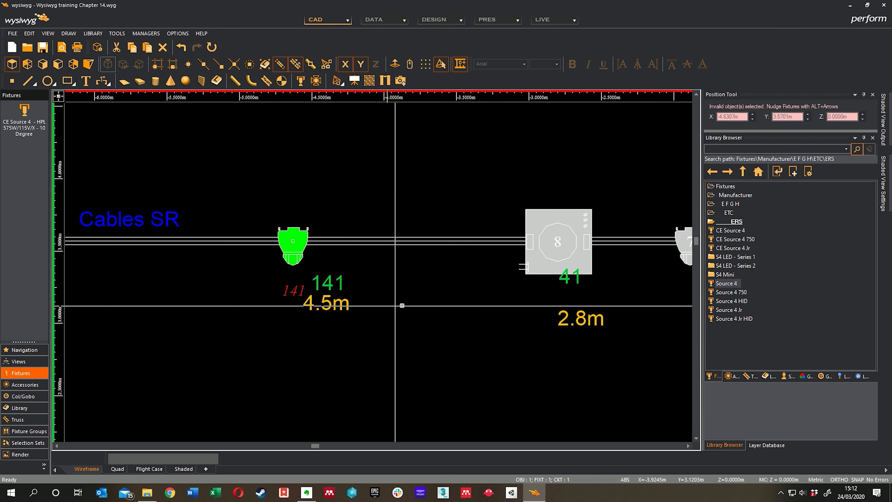
{"action": "middle_click_drag", "start_coordinate": [461, 299], "coordinate": [276, 312]}
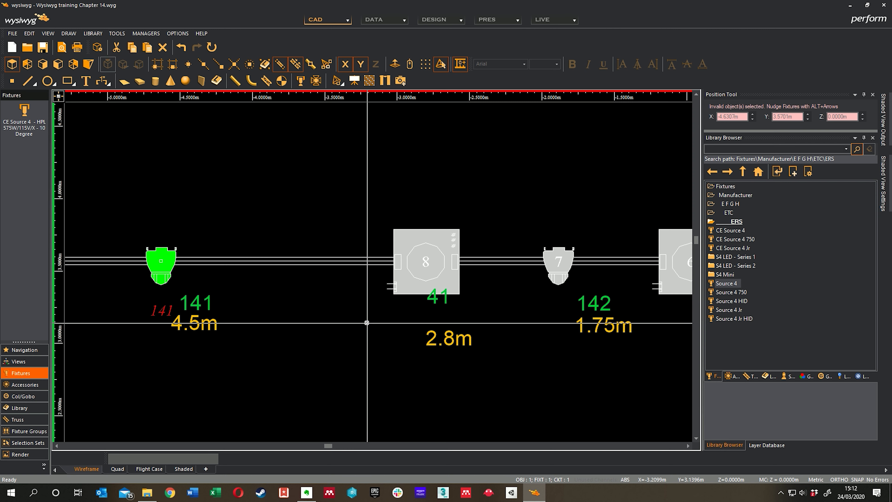
{"action": "middle_click_drag", "start_coordinate": [373, 313], "coordinate": [350, 306]}
{"action": "left_click", "coordinate": [373, 314]}
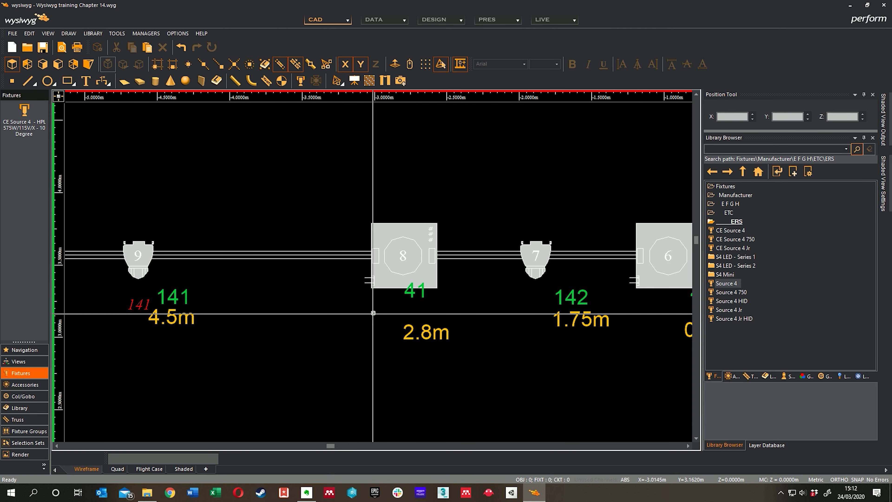
Open the properties of the Mac 600 over plan fixture 41, check its lens options and leave without changes.
{"action": "left_click", "coordinate": [385, 288]}
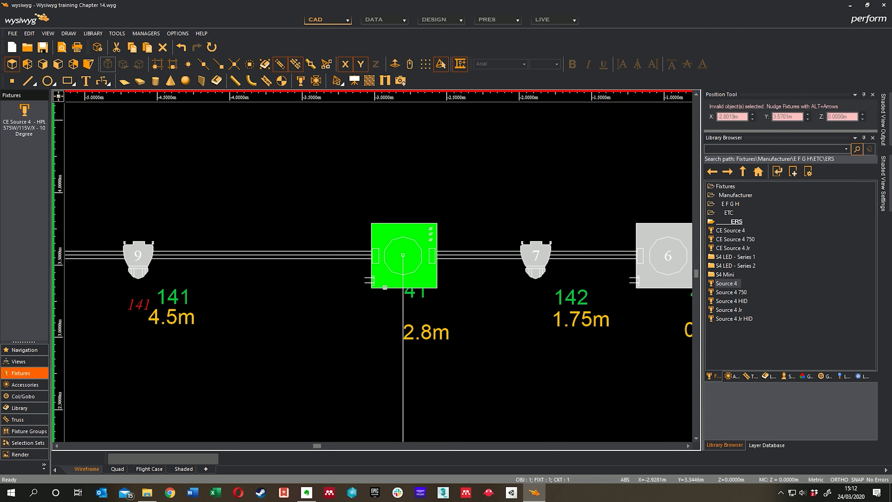
{"action": "right_click", "coordinate": [372, 310]}
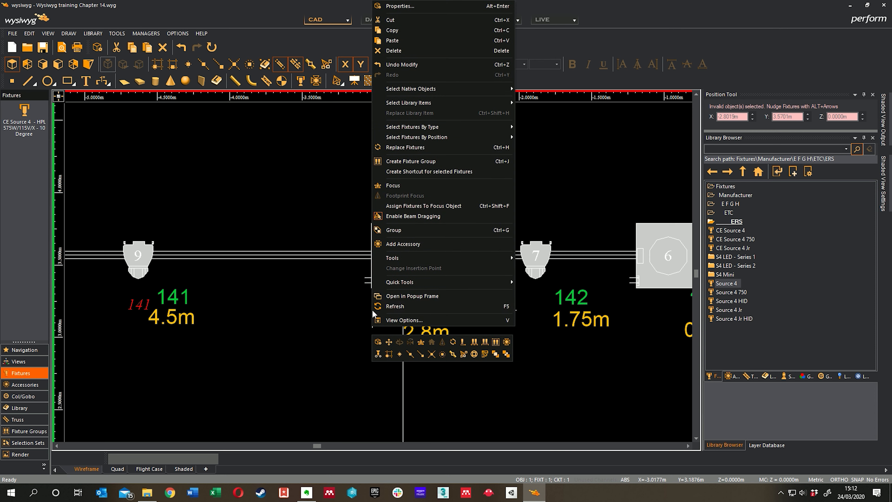
{"action": "left_click", "coordinate": [411, 10]}
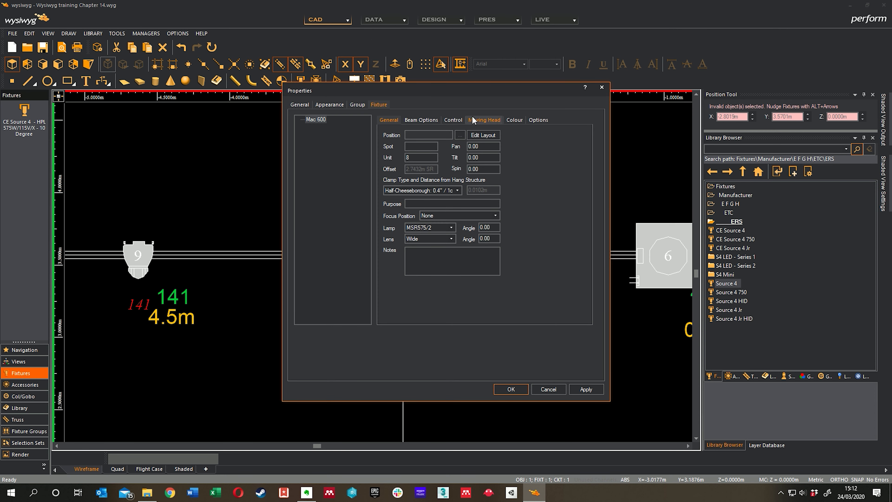
{"action": "left_click_drag", "start_coordinate": [508, 93], "coordinate": [736, 92]}
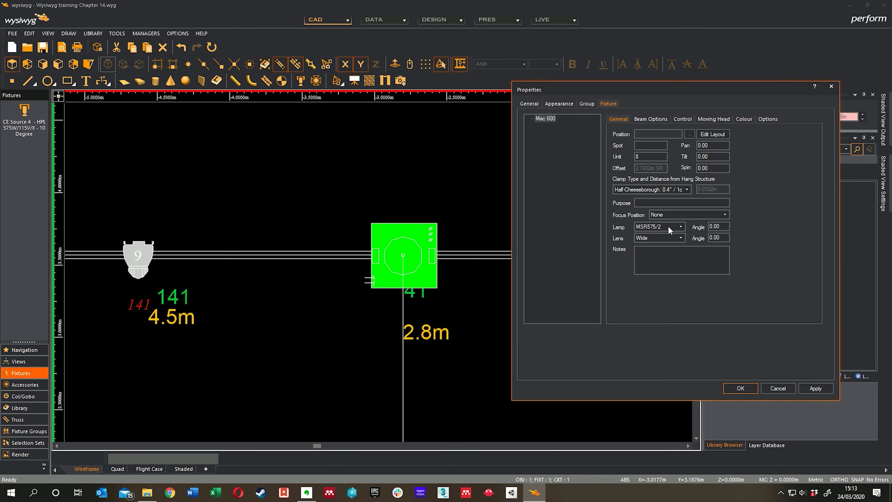
{"action": "left_click", "coordinate": [681, 239]}
{"action": "left_click", "coordinate": [681, 240]}
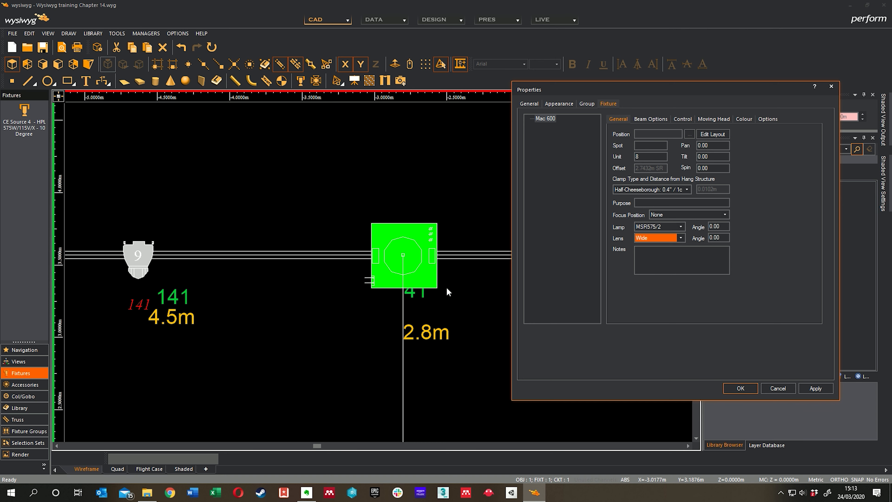
{"action": "left_click", "coordinate": [783, 389]}
Search the whole fixture library for vl5 and choose the VL5 for placement.
{"action": "middle_click_drag", "start_coordinate": [500, 241], "coordinate": [266, 245]}
{"action": "scroll", "coordinate": [461, 241], "scroll_direction": "down", "scroll_amount": 3}
{"action": "middle_click_drag", "start_coordinate": [533, 247], "coordinate": [533, 350]}
{"action": "middle_click_drag", "start_coordinate": [449, 280], "coordinate": [559, 163]}
{"action": "middle_click_drag", "start_coordinate": [566, 260], "coordinate": [357, 237]}
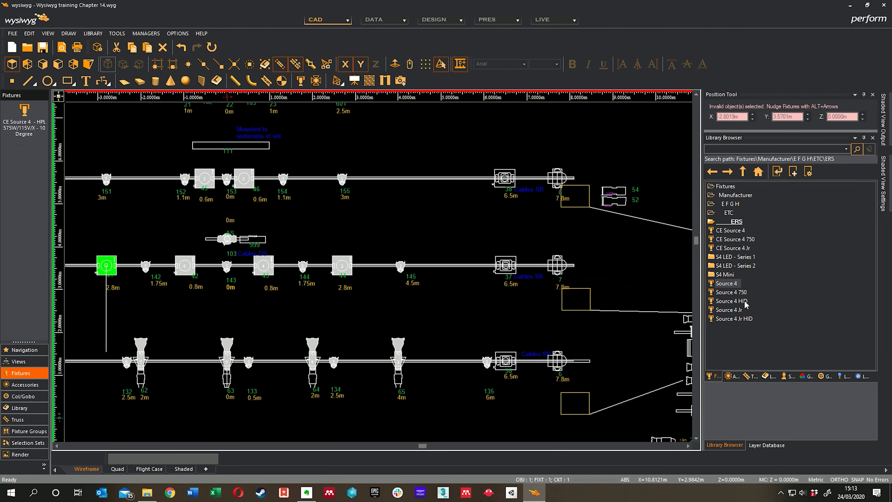
{"action": "left_click", "coordinate": [748, 148]}
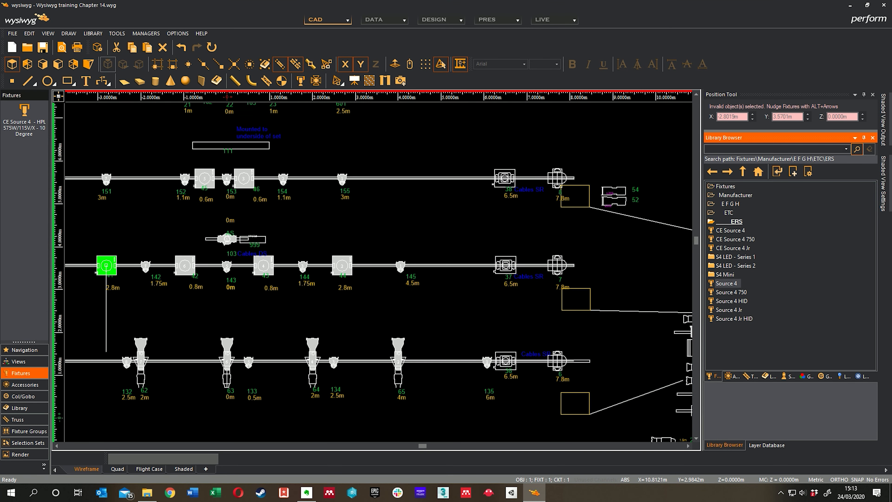
{"action": "type", "text": "vl5"}
{"action": "key", "text": "Return"}
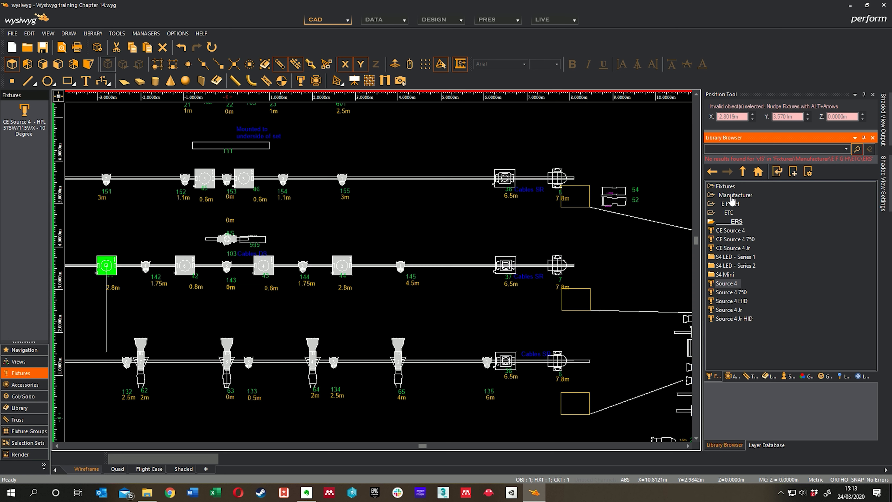
{"action": "left_click", "coordinate": [725, 187]}
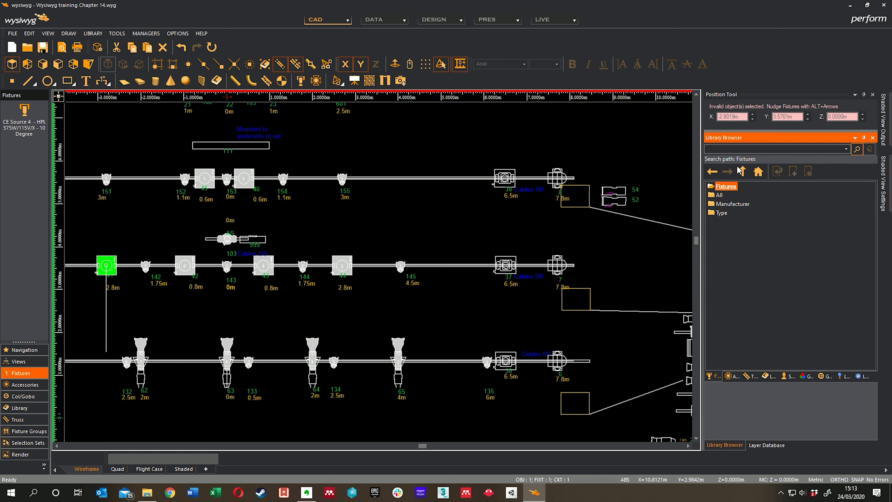
{"action": "left_click", "coordinate": [735, 147]}
{"action": "key", "text": "Return"}
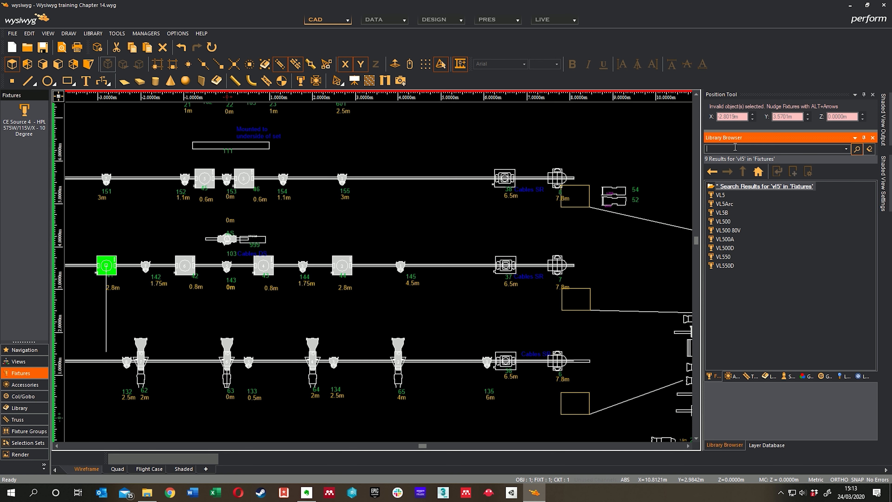
{"action": "left_click", "coordinate": [722, 195]}
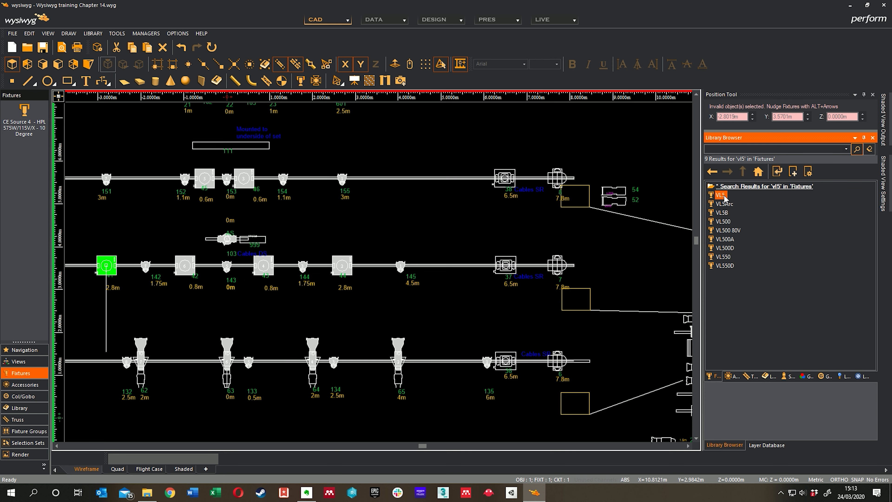
Hang the VL5 on the pipe over plan fixture 7 at the 7.8 m mark, dismiss its notes and finish placing fixtures.
{"action": "scroll", "coordinate": [557, 264], "scroll_direction": "up", "scroll_amount": 4}
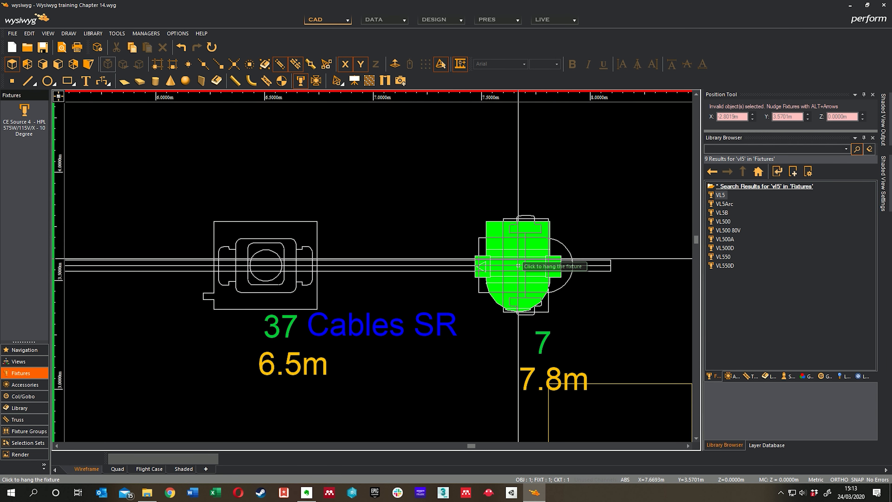
{"action": "left_click", "coordinate": [518, 266]}
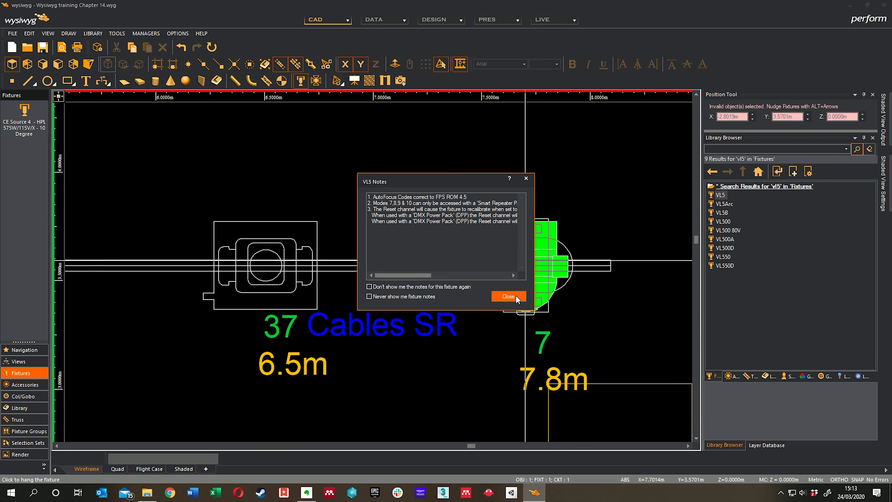
{"action": "left_click", "coordinate": [515, 297]}
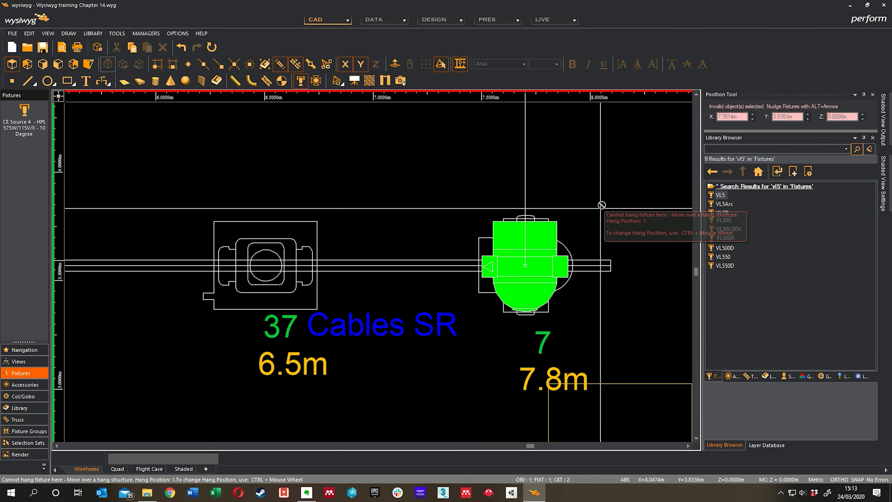
{"action": "right_click", "coordinate": [596, 193]}
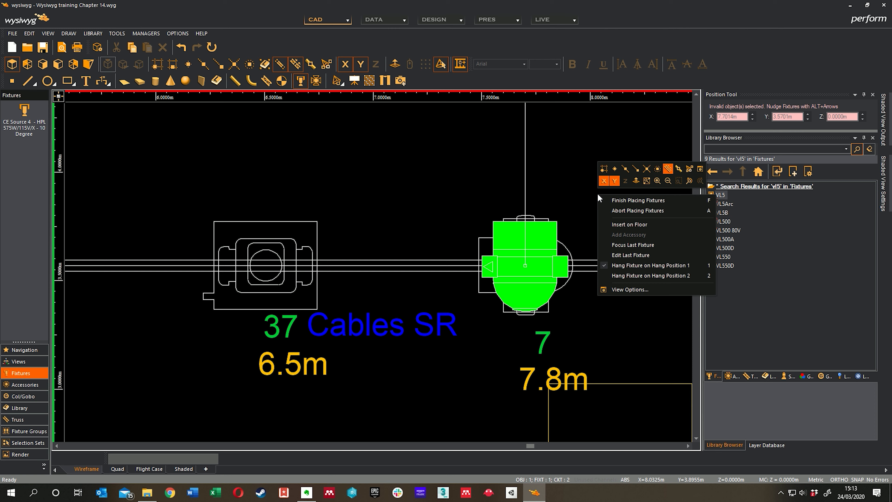
{"action": "left_click", "coordinate": [617, 200]}
Examine how the hung VL5 and the Mac 600 over plan fixture 44 line up with the plan symbols and neighbouring fixtures.
{"action": "scroll", "coordinate": [490, 254], "scroll_direction": "up", "scroll_amount": 4}
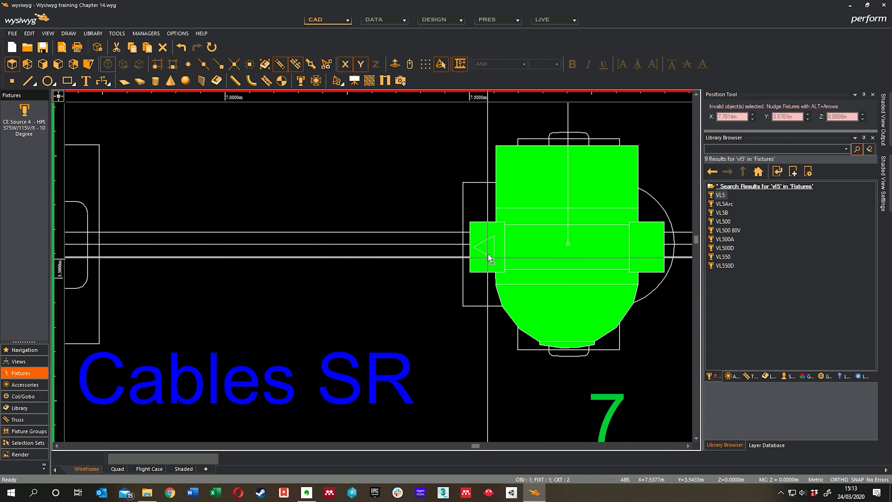
{"action": "middle_click_drag", "start_coordinate": [535, 225], "coordinate": [518, 235]}
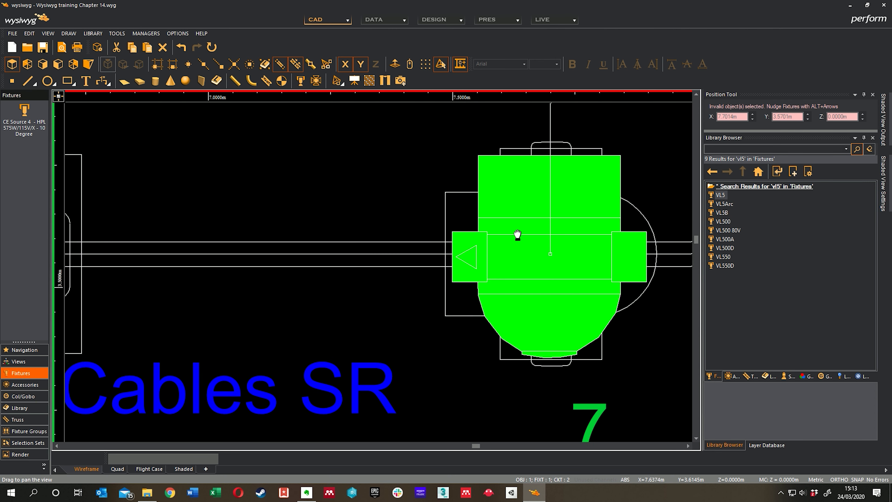
{"action": "scroll", "coordinate": [499, 254], "scroll_direction": "down", "scroll_amount": 4}
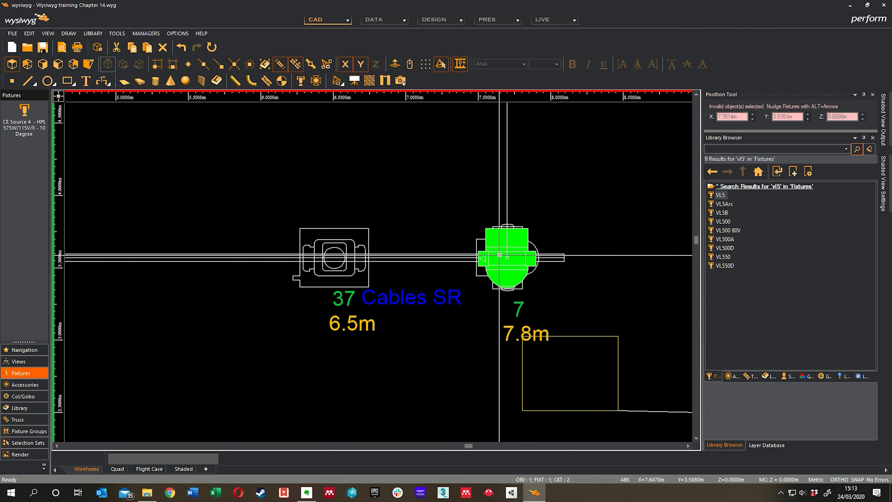
{"action": "scroll", "coordinate": [499, 254], "scroll_direction": "down", "scroll_amount": 4}
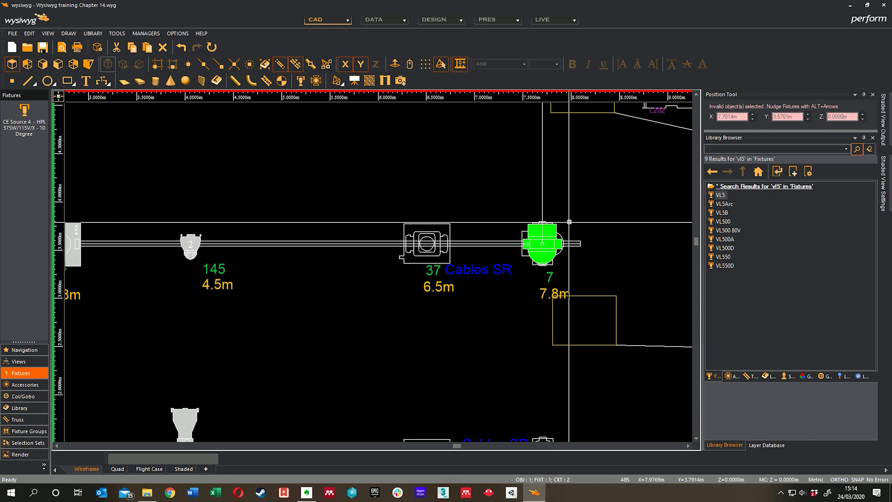
{"action": "scroll", "coordinate": [570, 221], "scroll_direction": "down", "scroll_amount": 4}
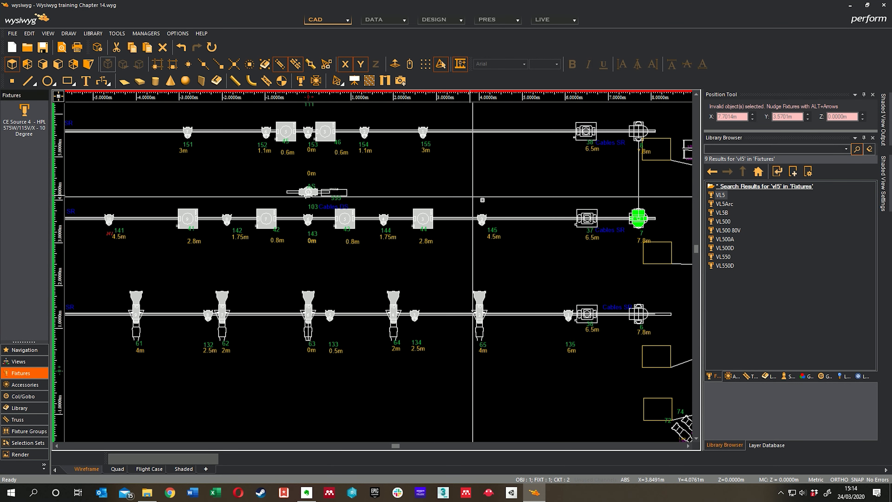
{"action": "middle_click_drag", "start_coordinate": [503, 189], "coordinate": [511, 187]}
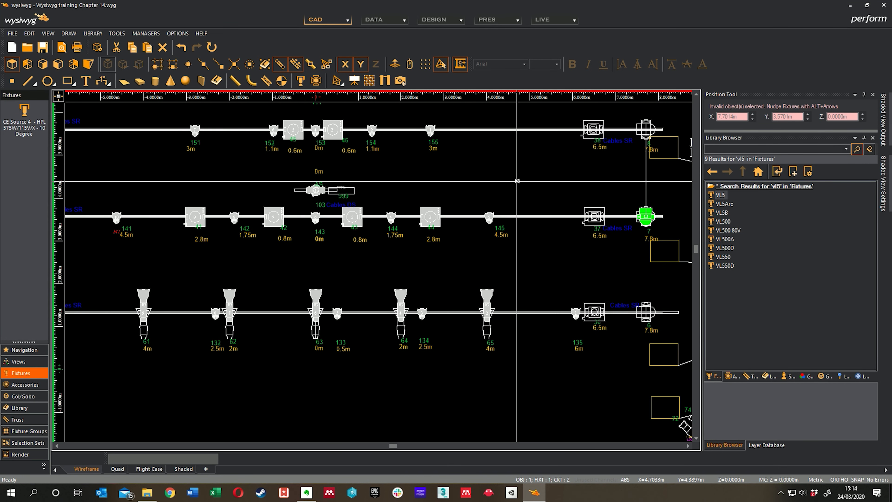
{"action": "middle_click_drag", "start_coordinate": [446, 175], "coordinate": [461, 175]}
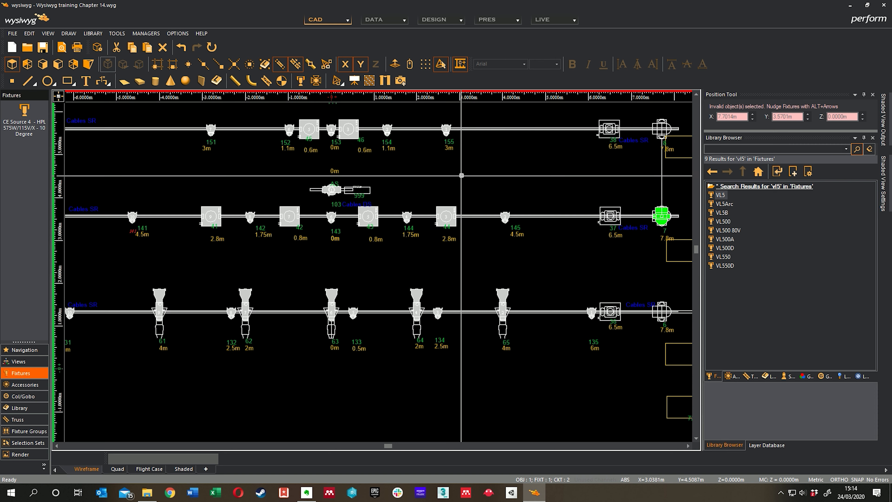
{"action": "mouse_move", "coordinate": [422, 196]}
{"action": "middle_mouse_down"}
{"action": "mouse_move", "coordinate": [463, 193]}
{"action": "mouse_move", "coordinate": [404, 187]}
{"action": "middle_mouse_up"}
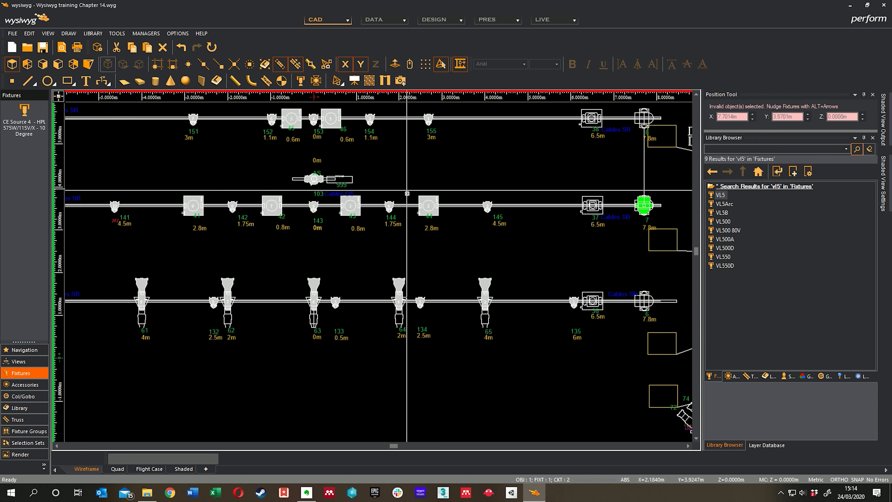
{"action": "scroll", "coordinate": [407, 200], "scroll_direction": "up", "scroll_amount": 5}
{"action": "scroll", "coordinate": [464, 200], "scroll_direction": "up", "scroll_amount": 2}
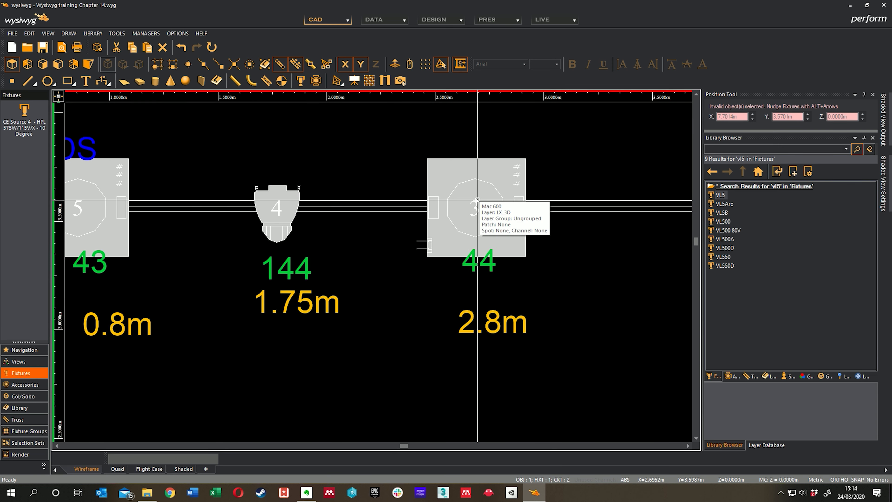
{"action": "middle_click_drag", "start_coordinate": [460, 200], "coordinate": [557, 243]}
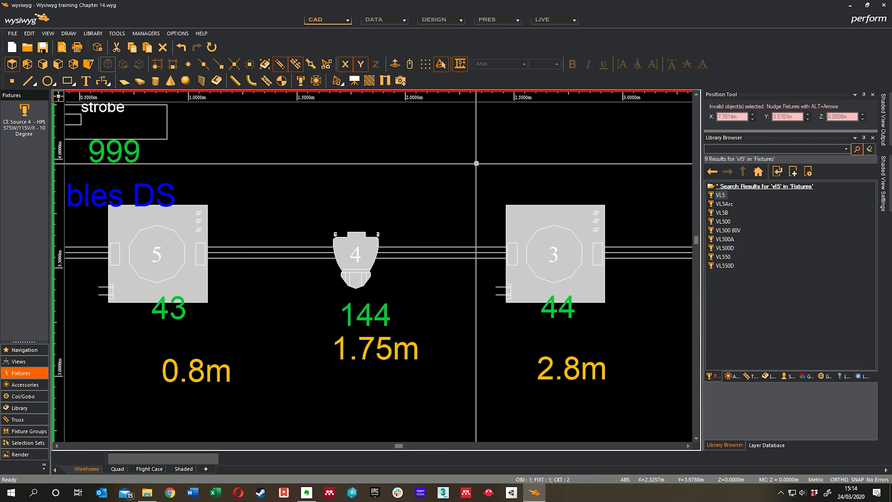
{"action": "middle_click_drag", "start_coordinate": [517, 324], "coordinate": [464, 317]}
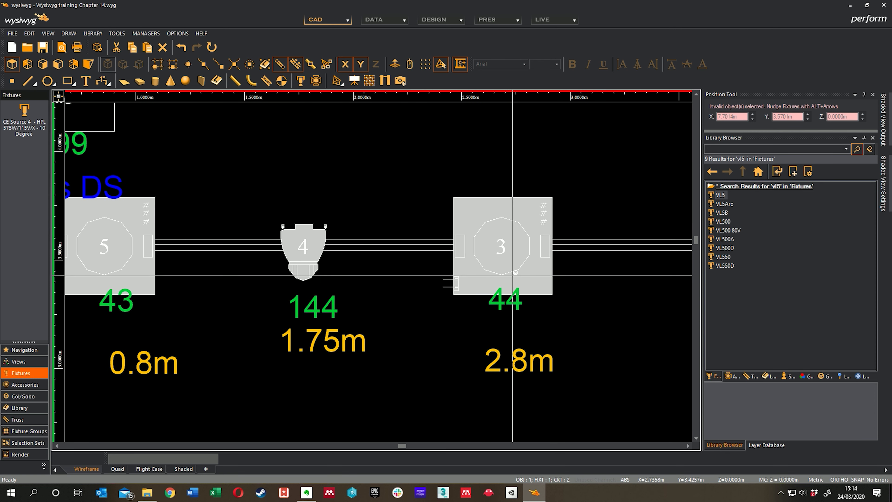
{"action": "scroll", "coordinate": [513, 273], "scroll_direction": "up", "scroll_amount": 1}
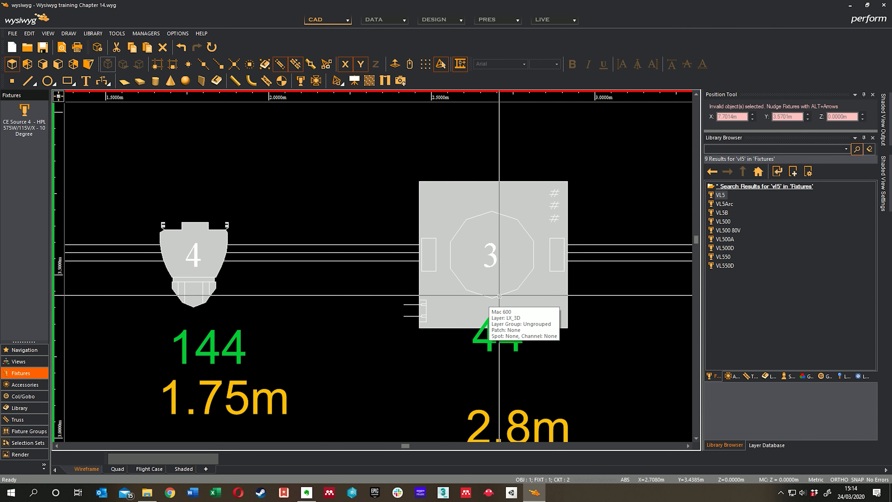
{"action": "scroll", "coordinate": [500, 296], "scroll_direction": "down", "scroll_amount": 3}
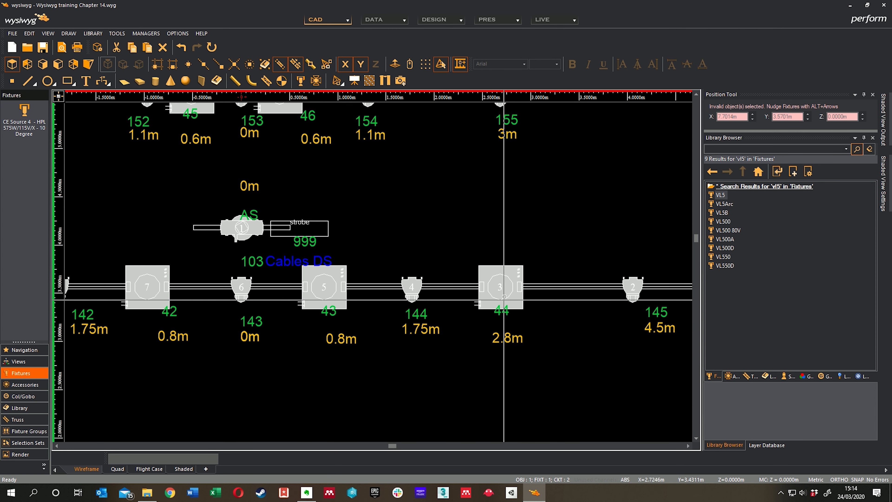
Select the six Mac 600 fixtures hung over plan fixtures 41 to 46 on the two pipes.
{"action": "scroll", "coordinate": [504, 297], "scroll_direction": "down", "scroll_amount": 1}
{"action": "middle_click_drag", "start_coordinate": [298, 287], "coordinate": [368, 282]}
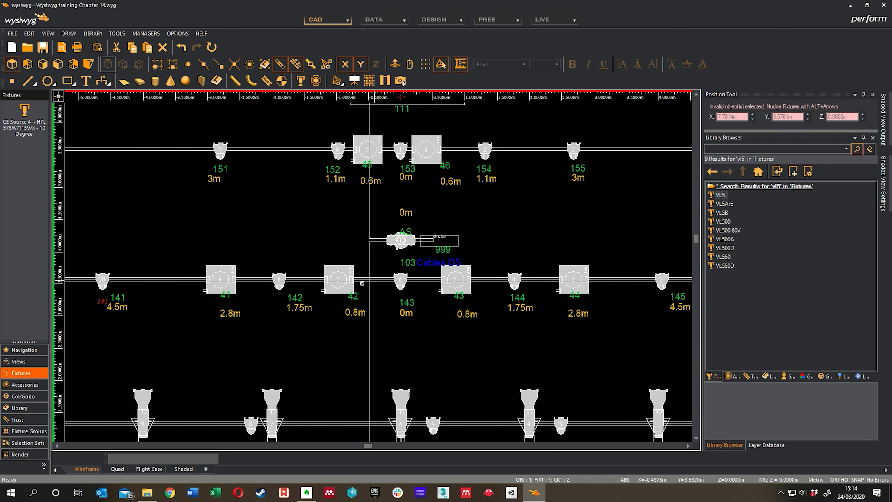
{"action": "left_click", "coordinate": [217, 279]}
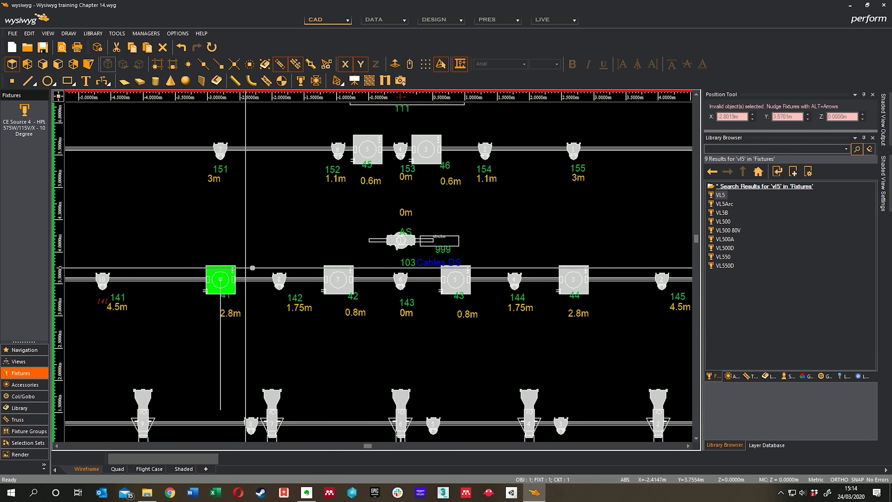
{"action": "left_click", "coordinate": [349, 279], "text": "ctrl"}
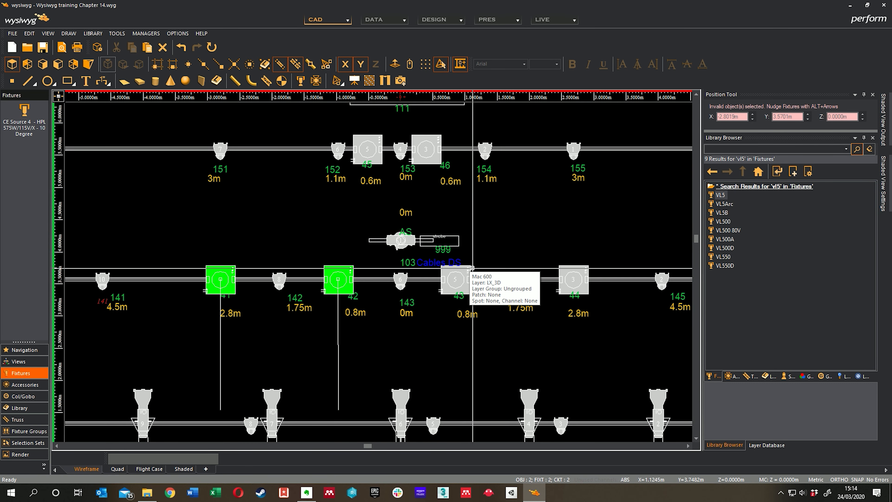
{"action": "left_click", "coordinate": [469, 271], "text": "ctrl"}
{"action": "left_click", "coordinate": [576, 279], "text": "ctrl"}
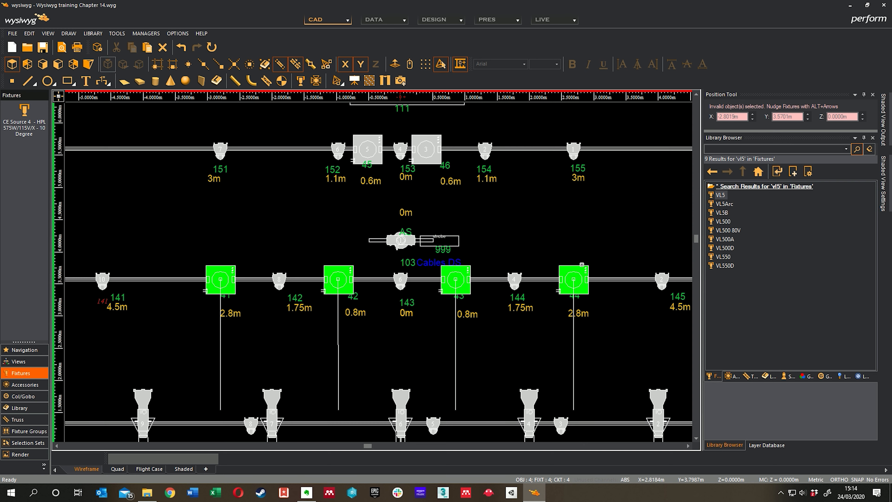
{"action": "left_click", "coordinate": [365, 148], "text": "ctrl"}
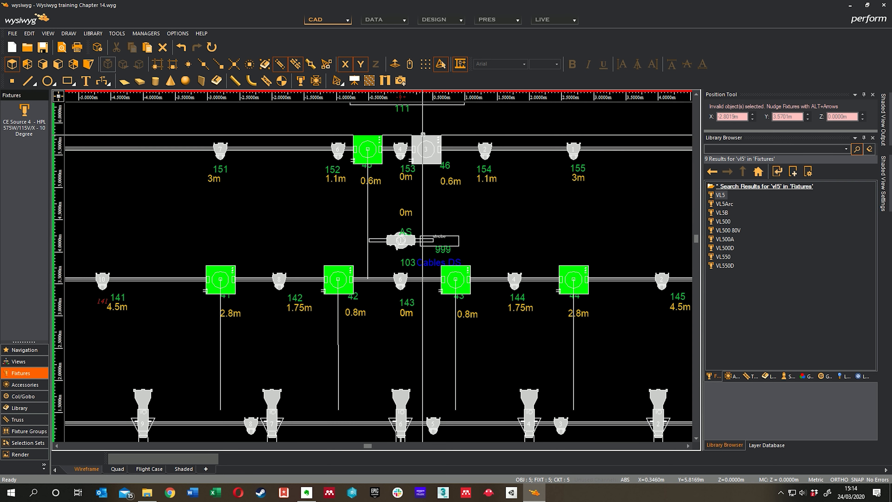
{"action": "left_click", "coordinate": [423, 135], "text": "ctrl"}
Select all fixtures of type Mac 600 and remove the one in the plan's legend from the selection.
{"action": "middle_click_drag", "start_coordinate": [573, 218], "coordinate": [540, 205]}
{"action": "right_click", "coordinate": [485, 203]}
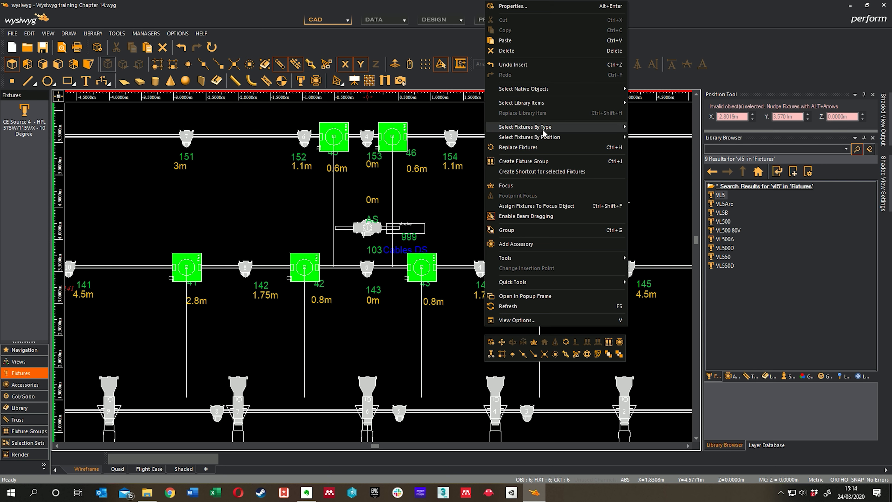
{"action": "mouse_move", "coordinate": [542, 129]}
{"action": "left_click", "coordinate": [666, 145]}
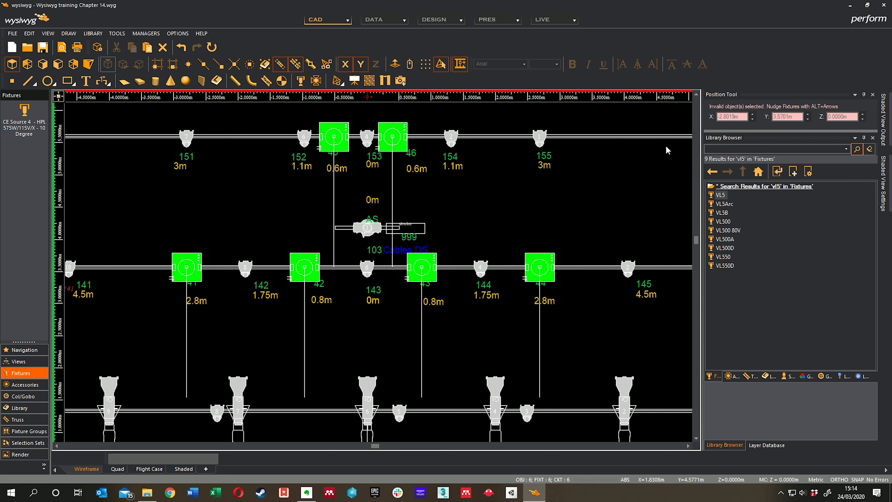
{"action": "scroll", "coordinate": [526, 185], "scroll_direction": "down", "scroll_amount": 6}
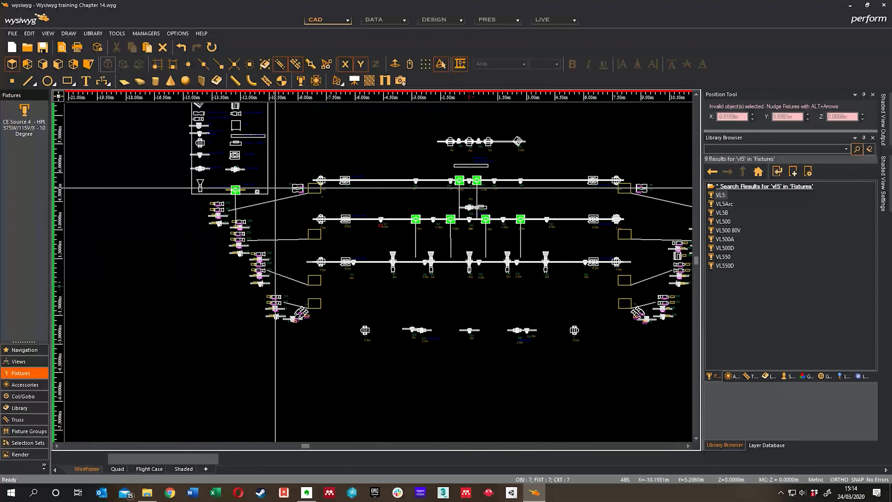
{"action": "scroll", "coordinate": [237, 190], "scroll_direction": "up", "scroll_amount": 4}
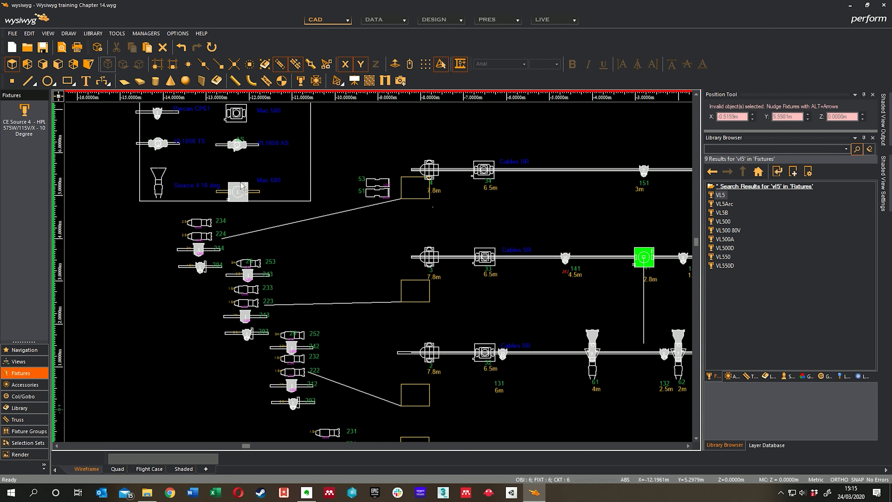
{"action": "middle_click_drag", "start_coordinate": [568, 255], "coordinate": [358, 222]}
{"action": "middle_click_drag", "start_coordinate": [505, 229], "coordinate": [384, 252]}
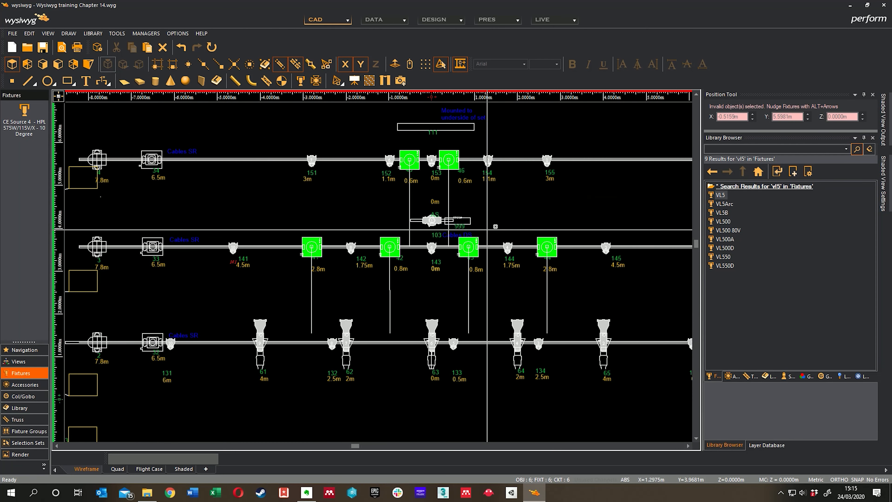
Open the properties of the six selected Mac 600s, set their pan to 180 and apply it.
{"action": "right_click", "coordinate": [532, 206]}
{"action": "left_click", "coordinate": [562, 9]}
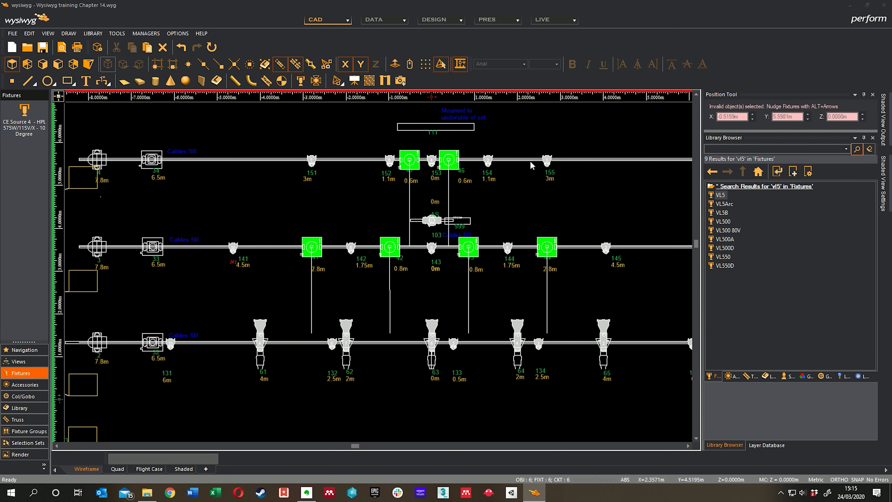
{"action": "left_click_drag", "start_coordinate": [526, 92], "coordinate": [755, 91]}
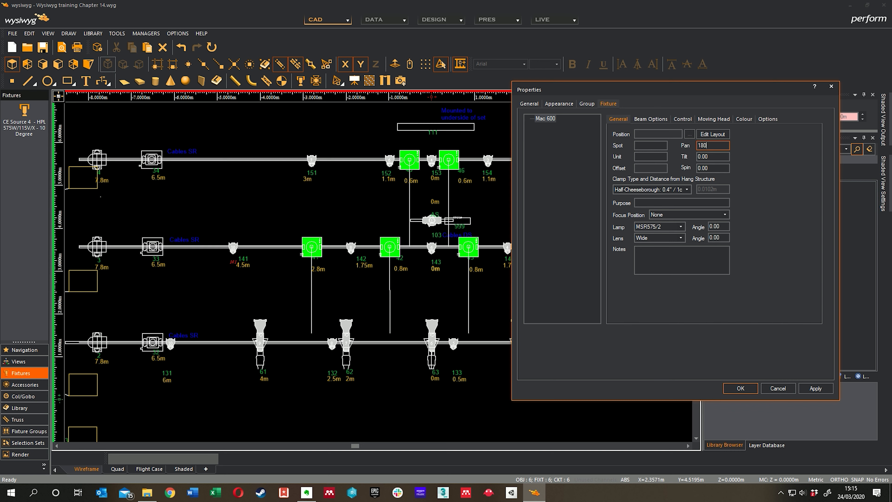
{"action": "left_click", "coordinate": [815, 388]}
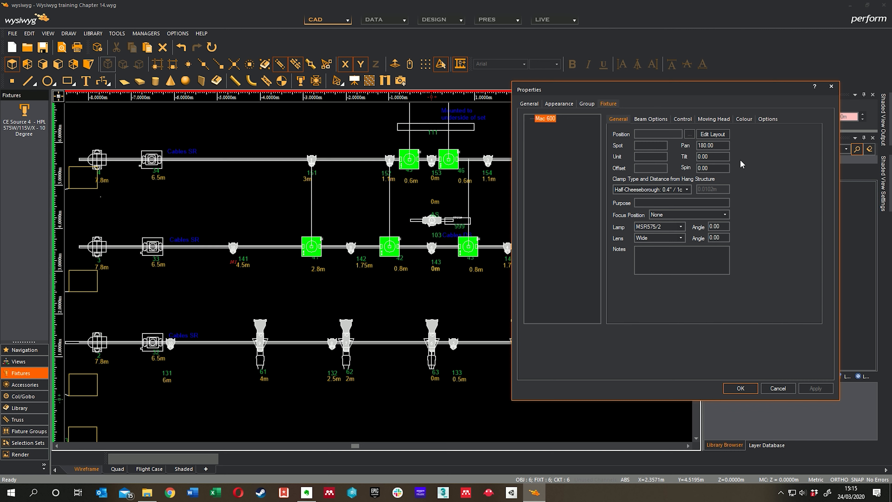
Try a spin of 180 on the selected Mac 600s and apply it.
{"action": "left_click", "coordinate": [716, 168]}
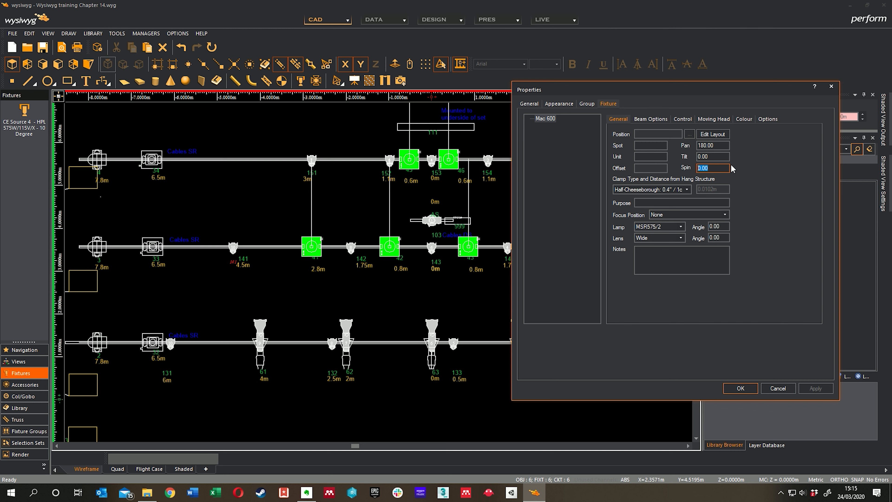
{"action": "type", "text": "180"}
{"action": "left_click", "coordinate": [808, 389]}
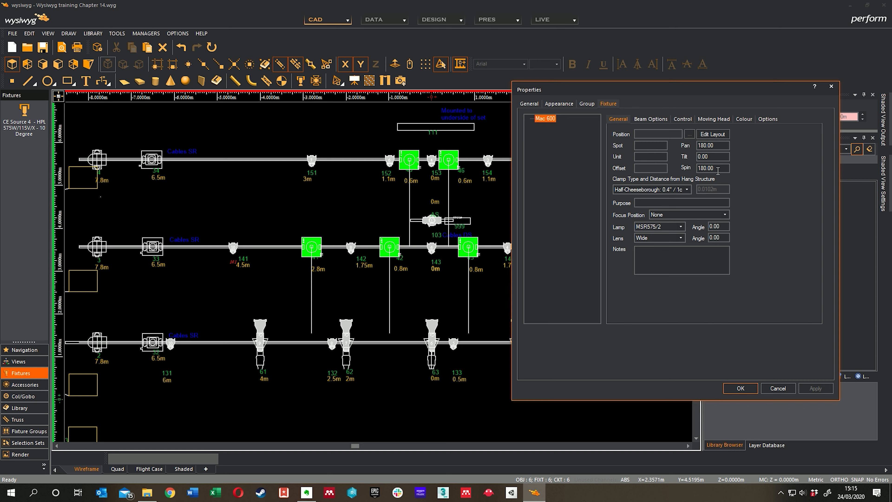
Reset the spin of the selected Mac 600s to 0 and accept the properties.
{"action": "left_click_drag", "start_coordinate": [717, 169], "coordinate": [661, 165]}
{"action": "type", "text": "0"}
{"action": "left_click", "coordinate": [707, 159]}
{"action": "left_click", "coordinate": [740, 386]}
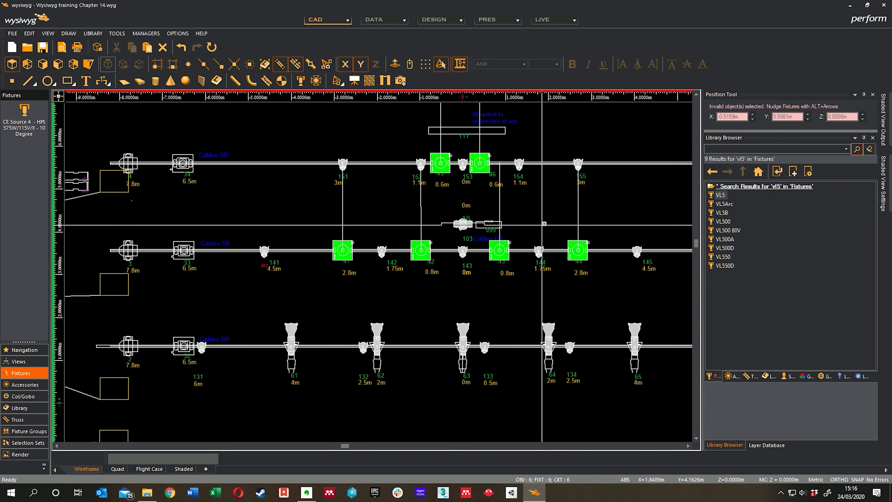
Examine the orientation of the Mac 600s on both pipes and the fixture beside the 103 label.
{"action": "middle_click_drag", "start_coordinate": [540, 224], "coordinate": [533, 223]}
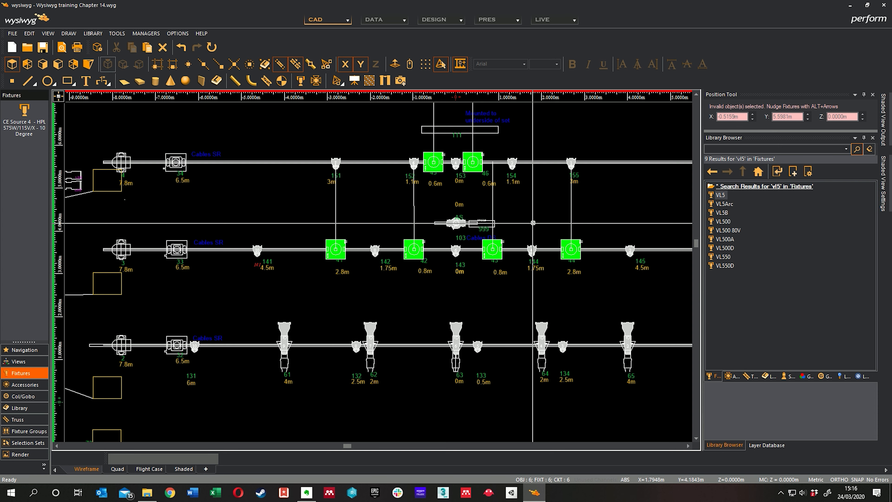
{"action": "middle_click_drag", "start_coordinate": [511, 217], "coordinate": [516, 217]}
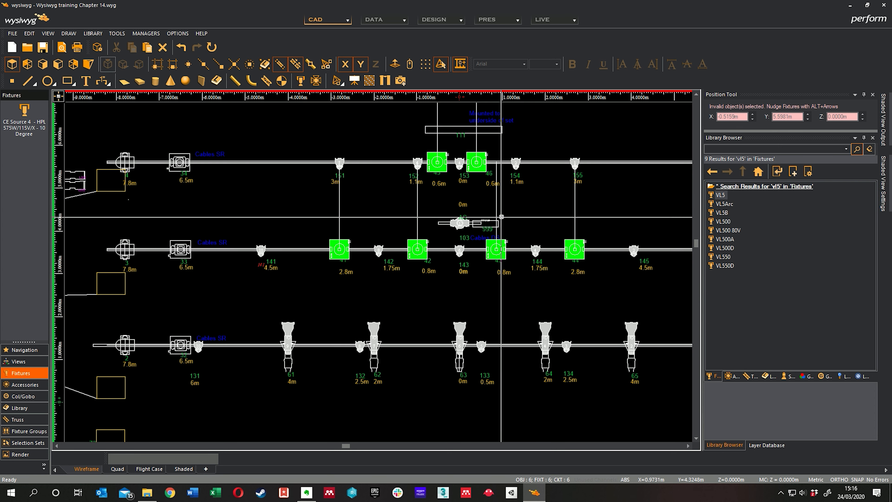
{"action": "scroll", "coordinate": [514, 225], "scroll_direction": "up", "scroll_amount": 3}
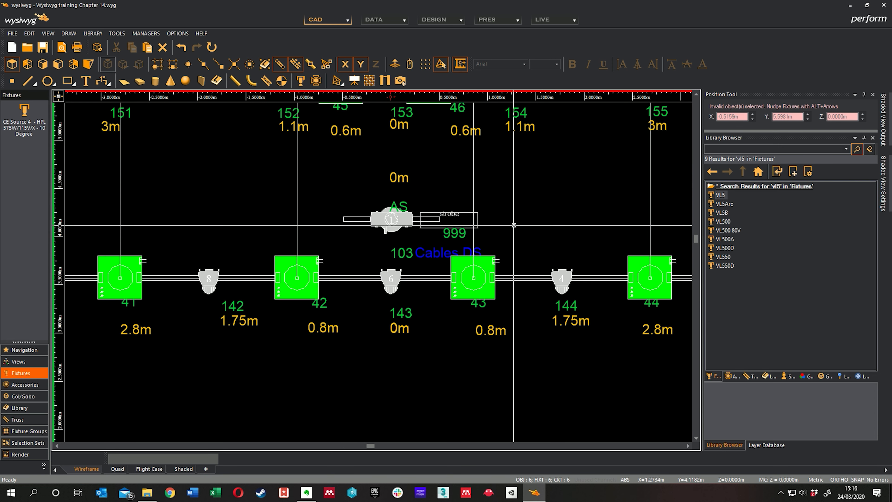
{"action": "middle_click_drag", "start_coordinate": [513, 225], "coordinate": [514, 270]}
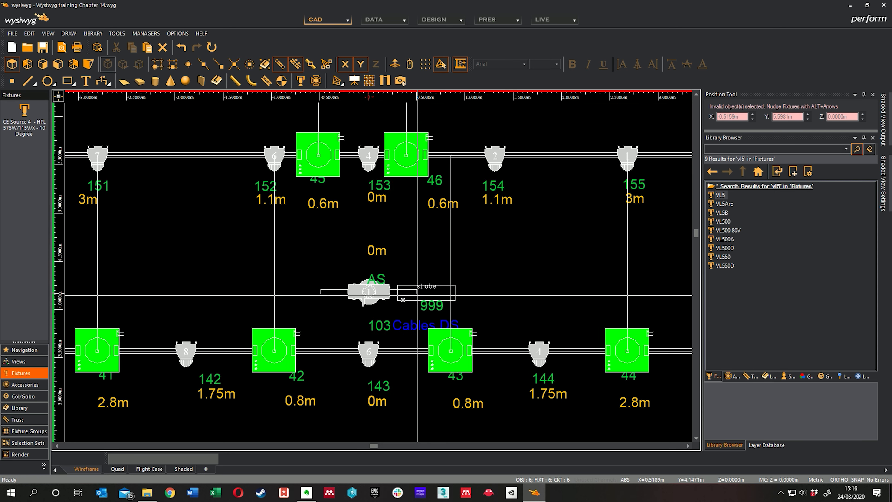
{"action": "middle_click_drag", "start_coordinate": [365, 336], "coordinate": [389, 325]}
{"action": "left_click", "coordinate": [389, 310]}
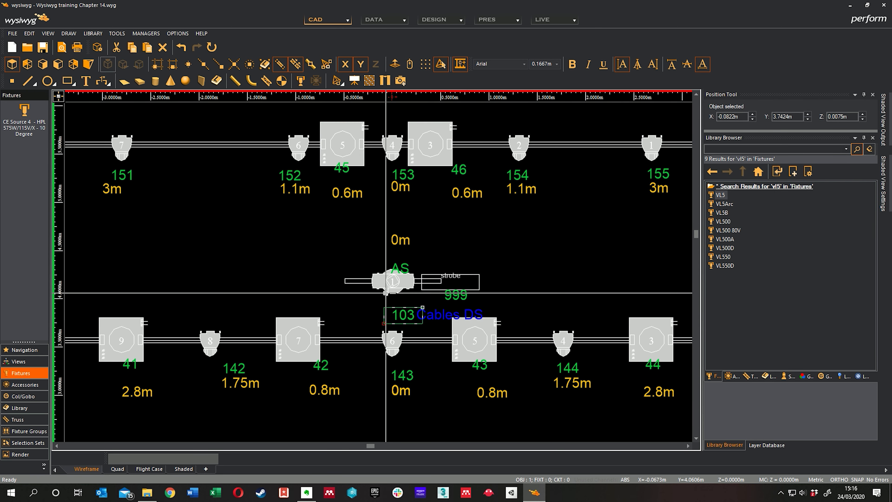
{"action": "scroll", "coordinate": [385, 293], "scroll_direction": "up", "scroll_amount": 2}
{"action": "scroll", "coordinate": [358, 298], "scroll_direction": "down", "scroll_amount": 5}
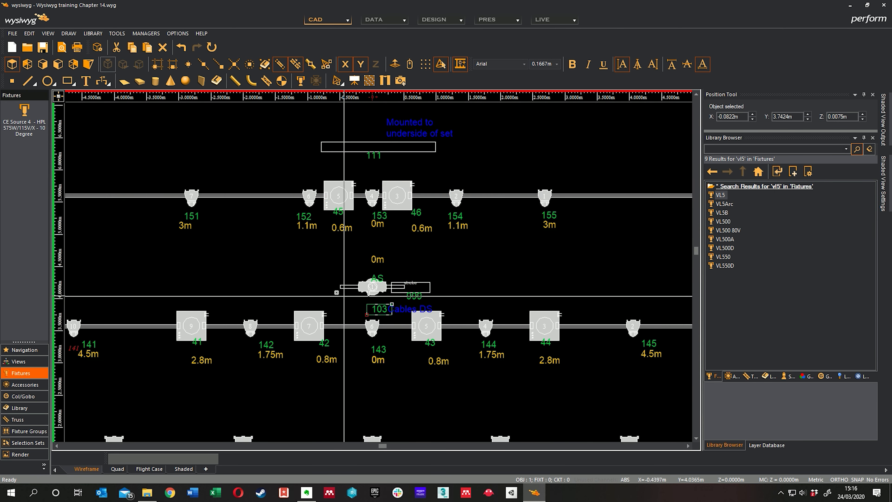
Select all VL1000 TS fixtures by type and set their pan to 180.
{"action": "right_click", "coordinate": [307, 267]}
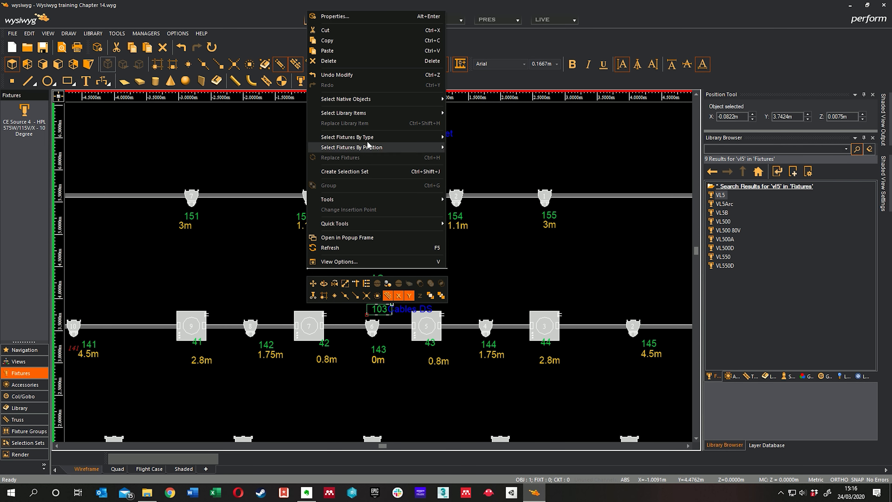
{"action": "mouse_move", "coordinate": [369, 139]}
{"action": "left_click", "coordinate": [493, 198]}
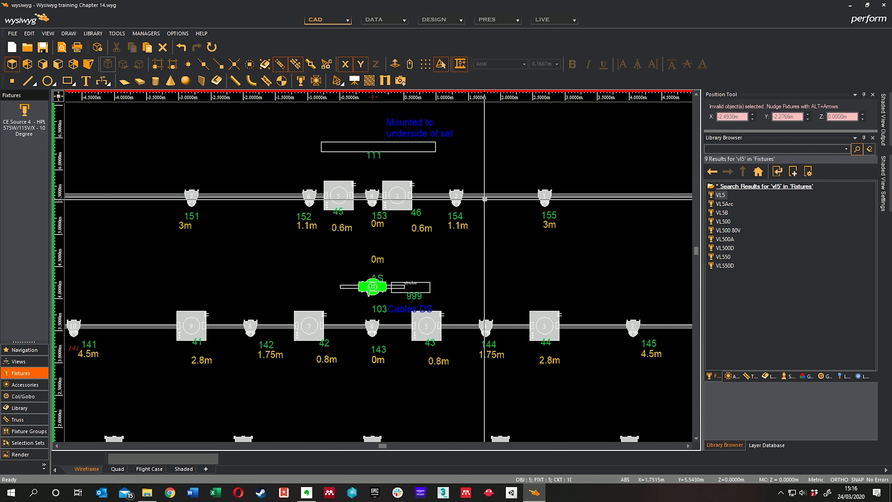
{"action": "right_click", "coordinate": [525, 247]}
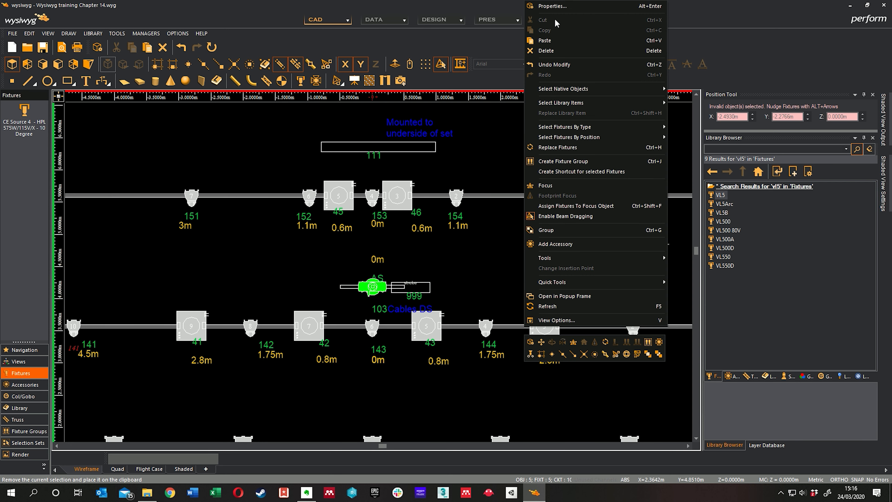
{"action": "left_click", "coordinate": [558, 9]}
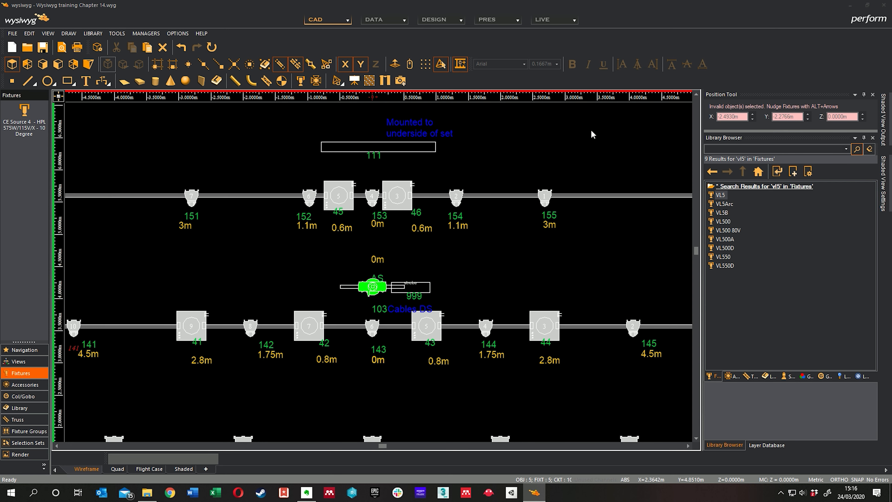
{"action": "double_click", "coordinate": [491, 145]}
{"action": "type", "text": "180"}
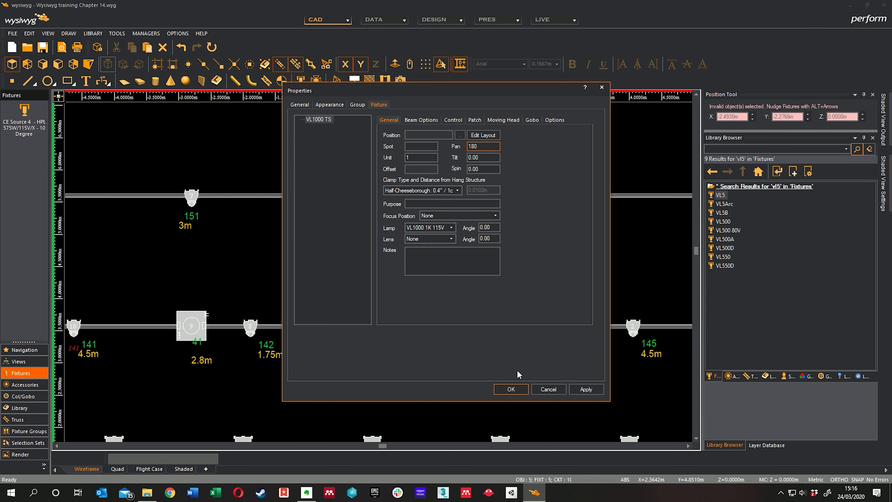
{"action": "left_click", "coordinate": [511, 389]}
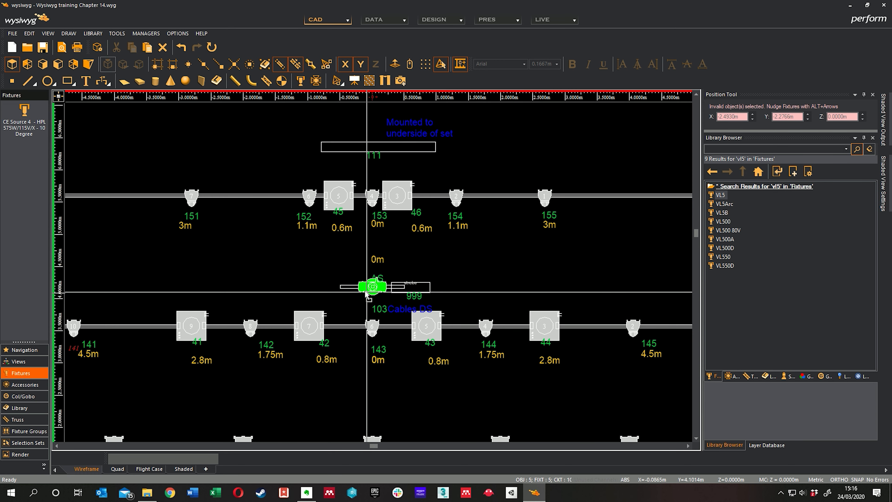
Clear the selection and check the orientation of the VL1000 TS above the 103 label.
{"action": "scroll", "coordinate": [342, 282], "scroll_direction": "up", "scroll_amount": 4}
{"action": "key", "text": "Escape"}
{"action": "scroll", "coordinate": [526, 265], "scroll_direction": "down", "scroll_amount": 3}
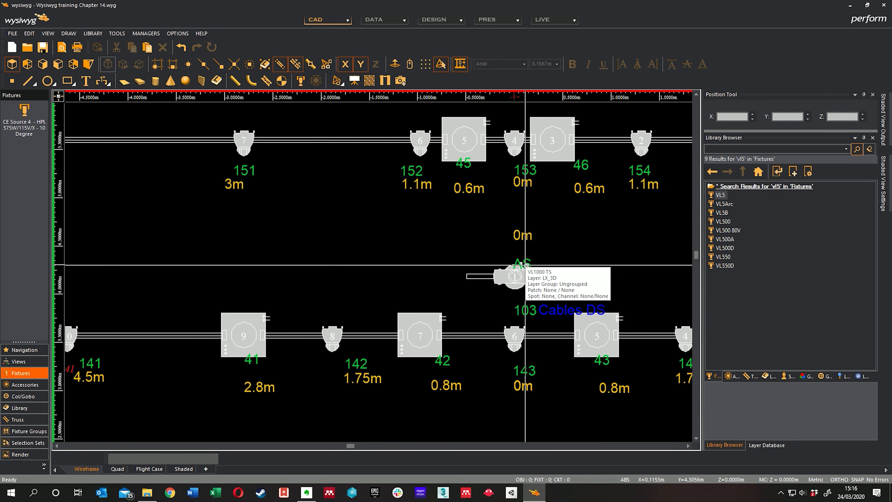
{"action": "scroll", "coordinate": [525, 265], "scroll_direction": "down", "scroll_amount": 3}
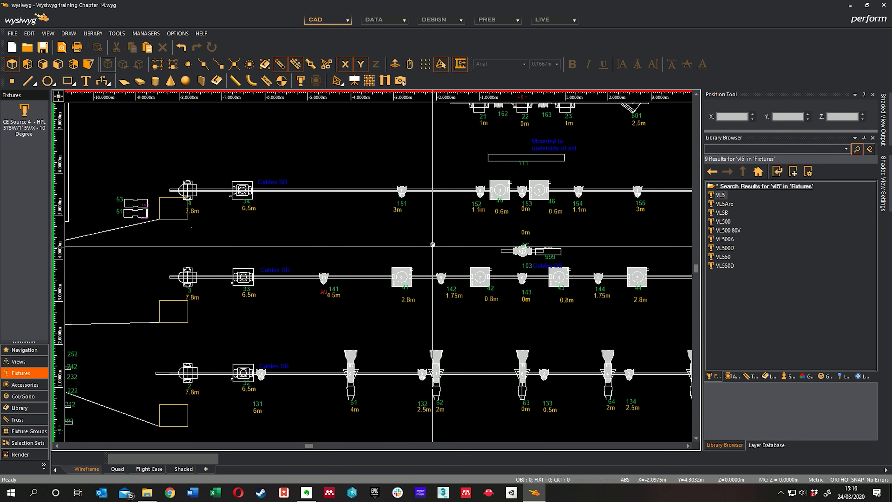
Select the first Mac 600 on the middle pipe, at label 41, and bring up its moving head properties.
{"action": "right_click", "coordinate": [432, 244]}
{"action": "left_click", "coordinate": [381, 253]}
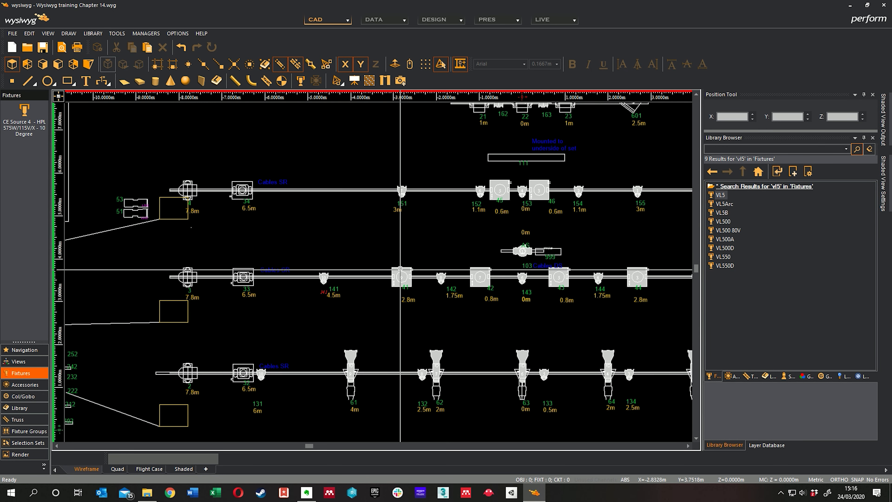
{"action": "left_click", "coordinate": [401, 276]}
{"action": "right_click", "coordinate": [416, 245]}
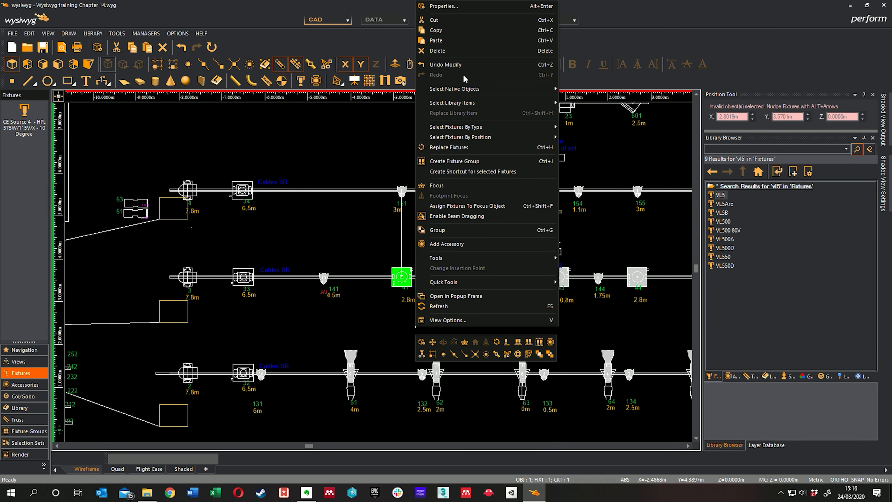
{"action": "left_click", "coordinate": [448, 10]}
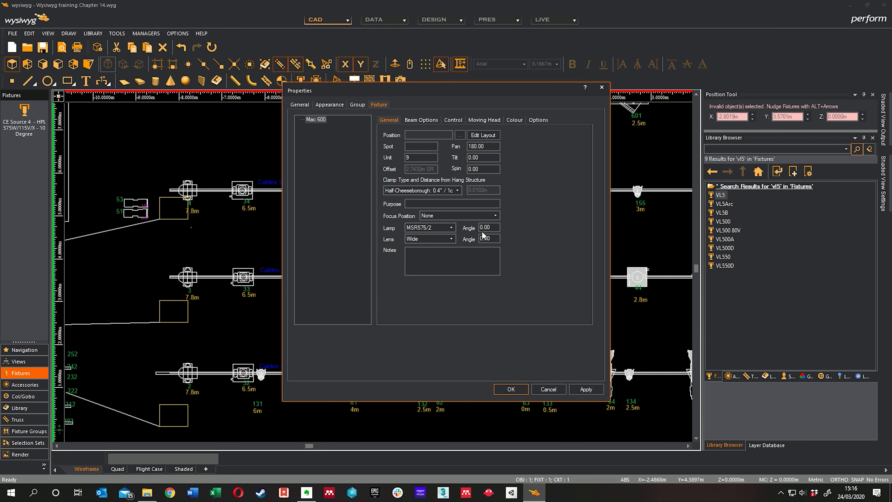
{"action": "left_click", "coordinate": [490, 121]}
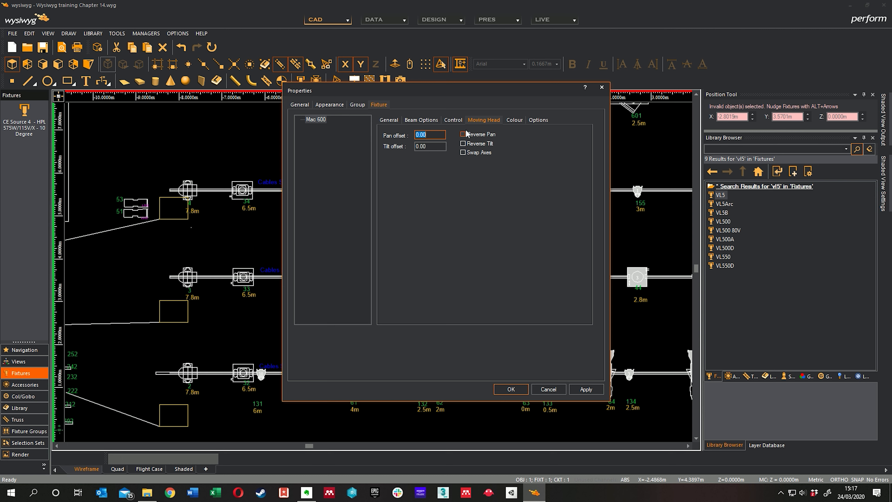
Patch the Mac 600 to universe DMX A at address 21 and set its control channel to 41.
{"action": "left_click", "coordinate": [453, 120]}
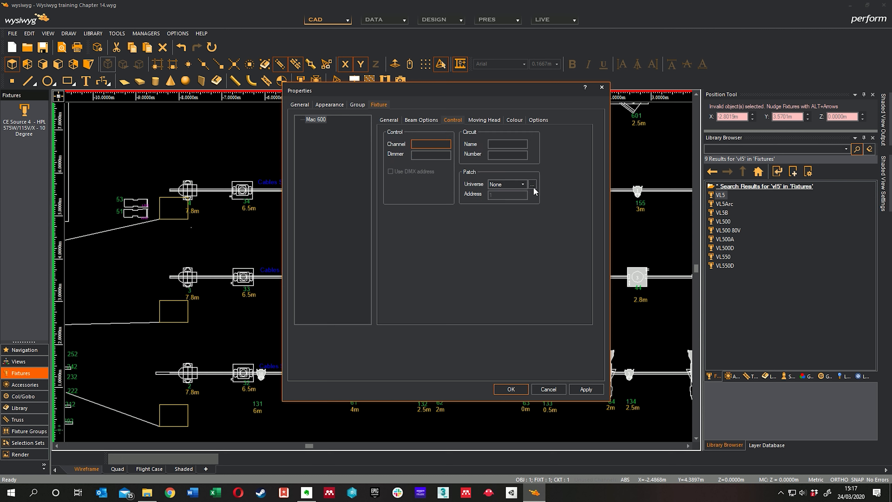
{"action": "left_click", "coordinate": [522, 184]}
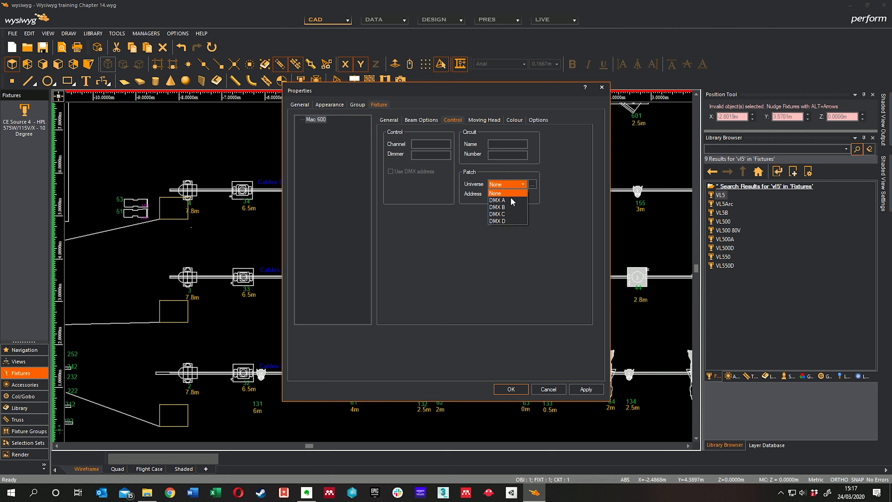
{"action": "left_click", "coordinate": [510, 199]}
{"action": "key", "text": "Tab"}
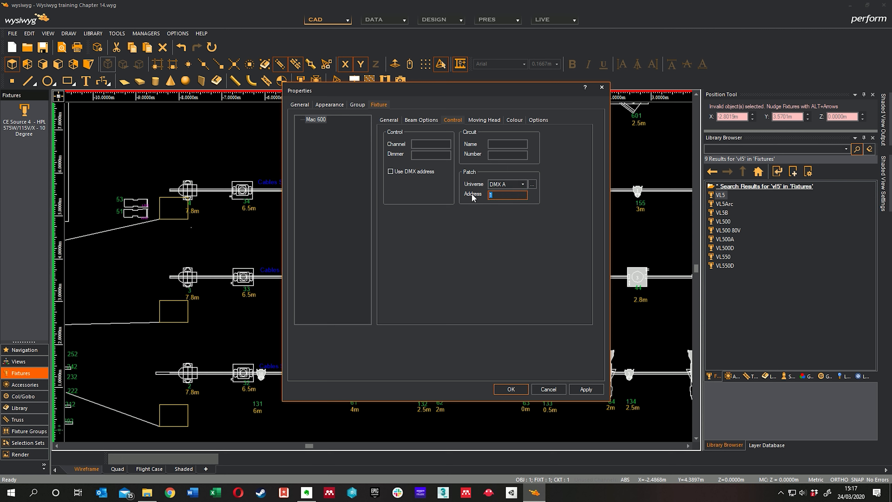
{"action": "type", "text": "21"}
{"action": "left_click", "coordinate": [416, 144]}
{"action": "type", "text": "141"}
Review the colour lists and the mode choices available for the Mac 600.
{"action": "left_click", "coordinate": [514, 120]}
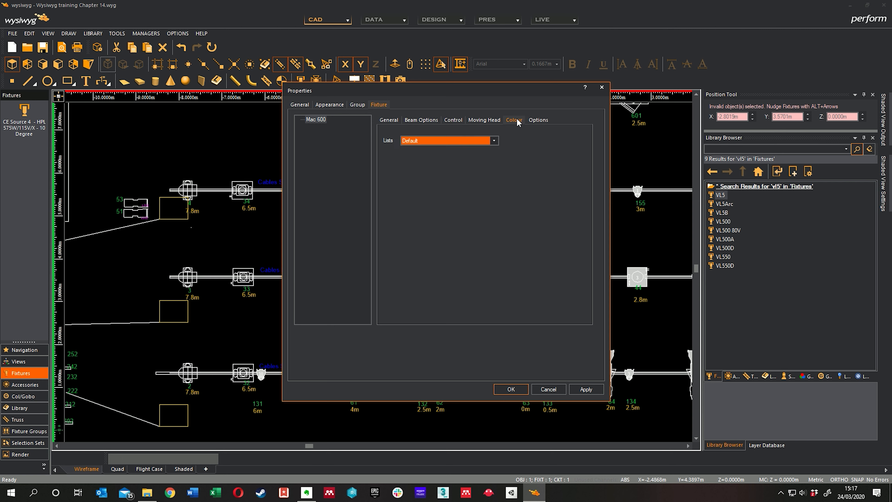
{"action": "left_click", "coordinate": [494, 142]}
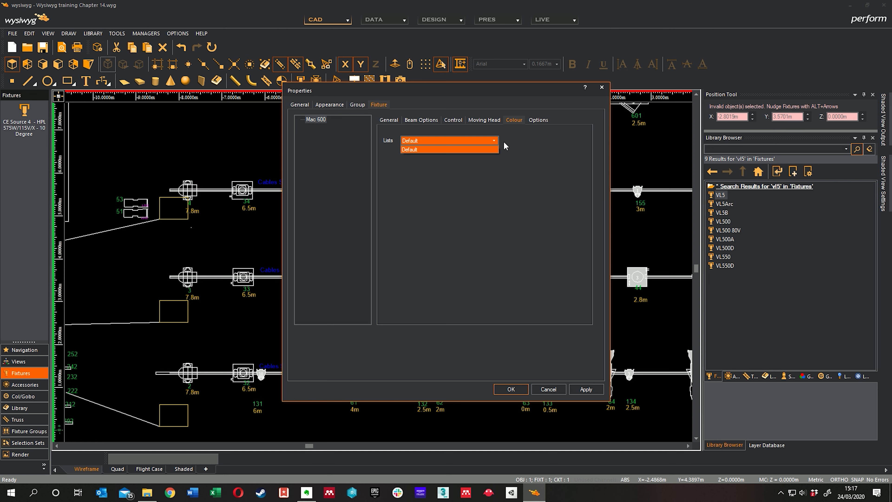
{"action": "left_click", "coordinate": [494, 142]}
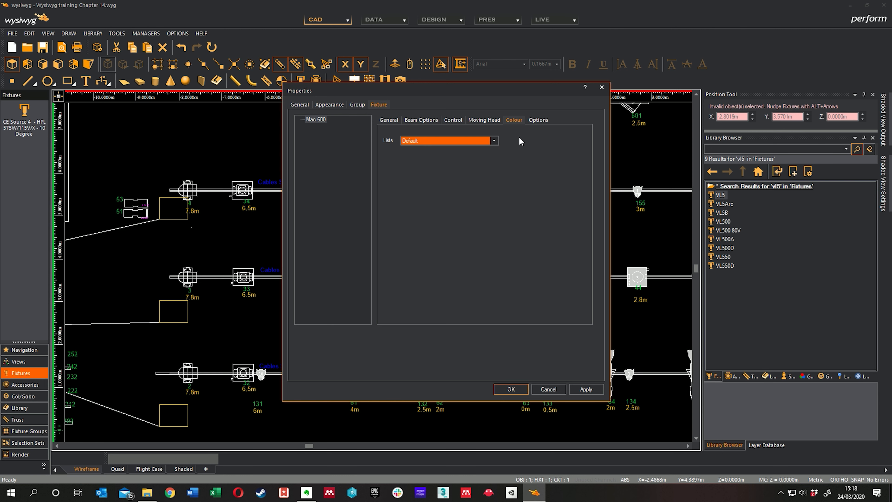
{"action": "left_click", "coordinate": [538, 120]}
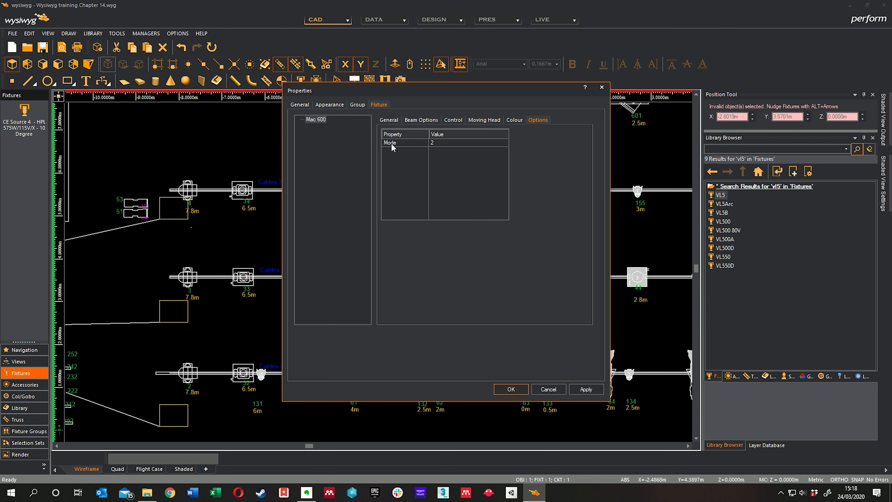
{"action": "left_click", "coordinate": [467, 143]}
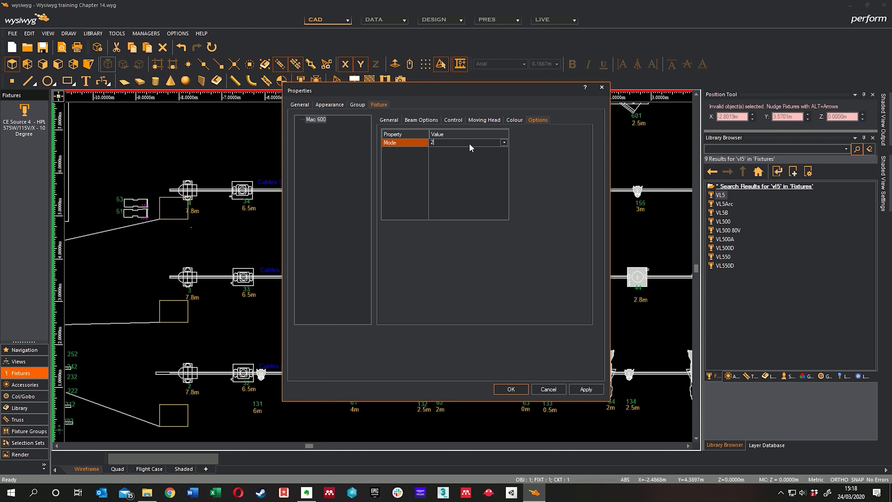
{"action": "left_click", "coordinate": [503, 142]}
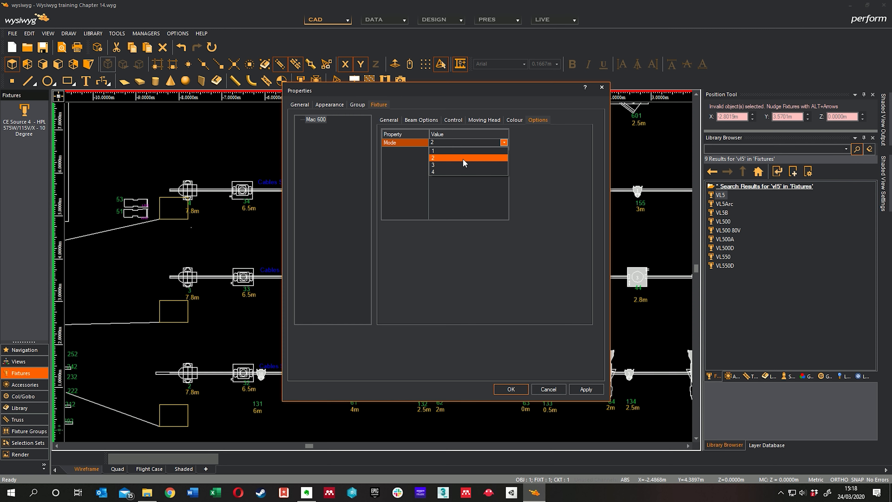
{"action": "left_click", "coordinate": [528, 147]}
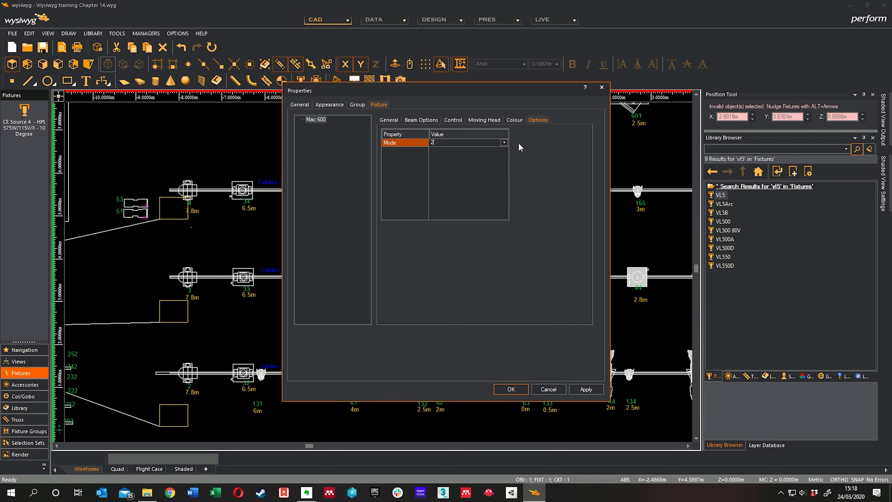
Check the Mac 600's general fixture settings and accept the properties.
{"action": "left_click_drag", "start_coordinate": [502, 93], "coordinate": [675, 84]}
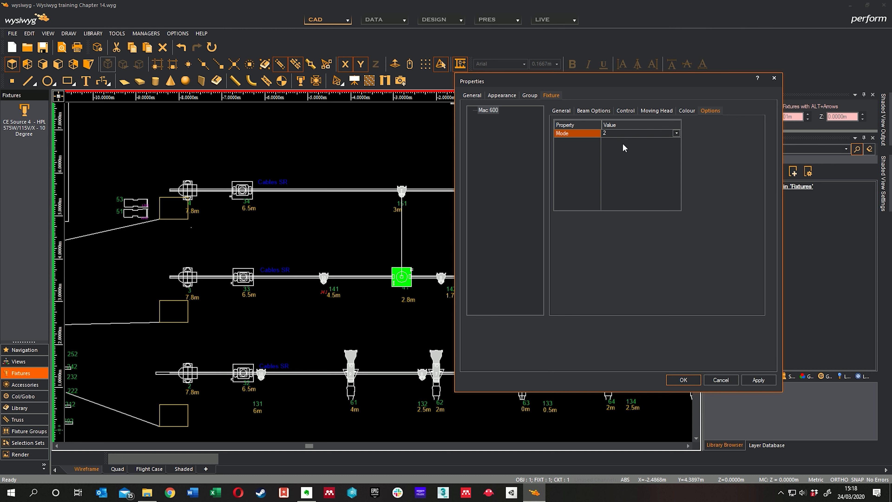
{"action": "left_click", "coordinate": [562, 111]}
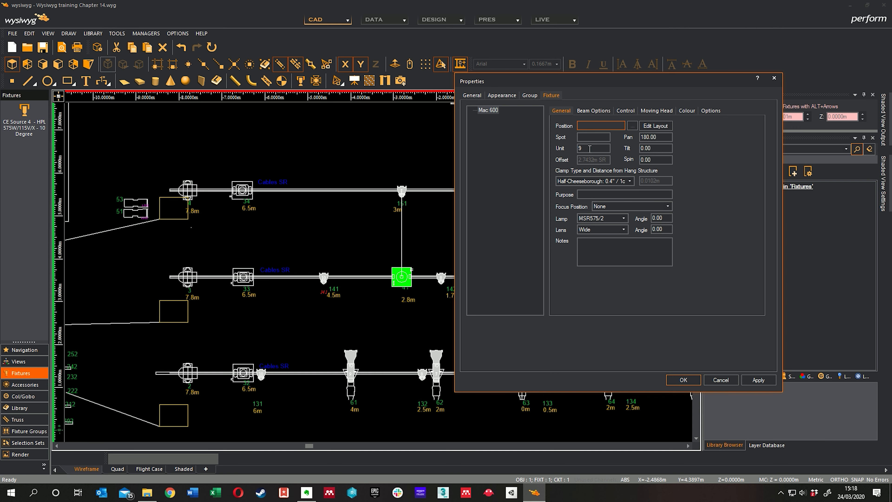
{"action": "left_click", "coordinate": [676, 381]}
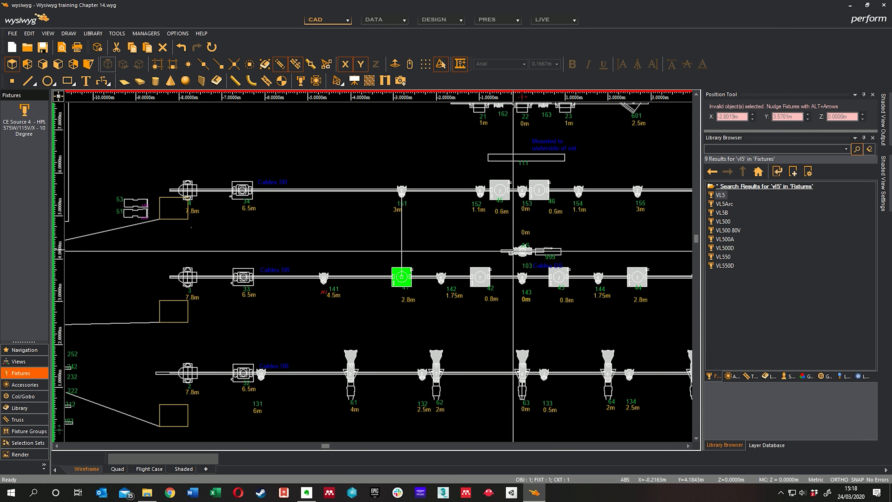
Select all VL1000 TS fixtures by type, starting from the one above the 103 label.
{"action": "left_click", "coordinate": [522, 250]}
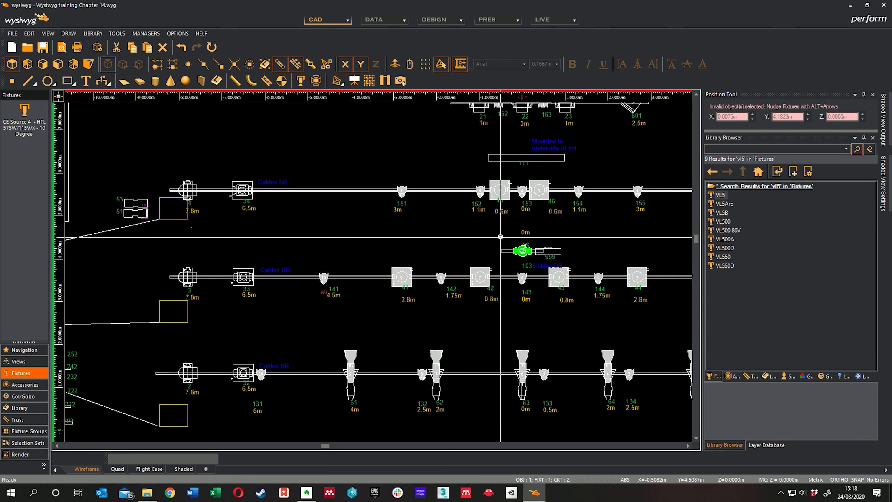
{"action": "right_click", "coordinate": [500, 237]}
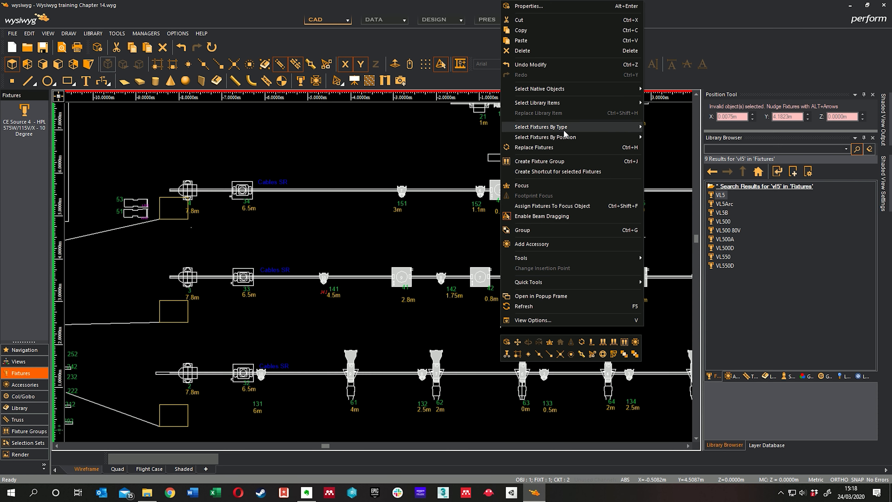
{"action": "mouse_move", "coordinate": [563, 130]}
{"action": "left_click", "coordinate": [683, 188]}
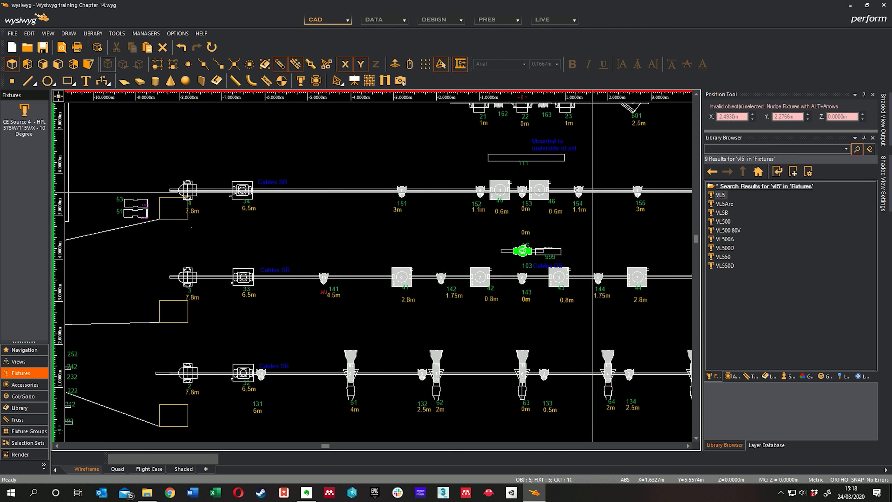
Set the Dimmer Patch option of the selected VL1000 TS fixtures to Assignable and accept the properties.
{"action": "right_click", "coordinate": [456, 276]}
{"action": "left_click", "coordinate": [485, 9]}
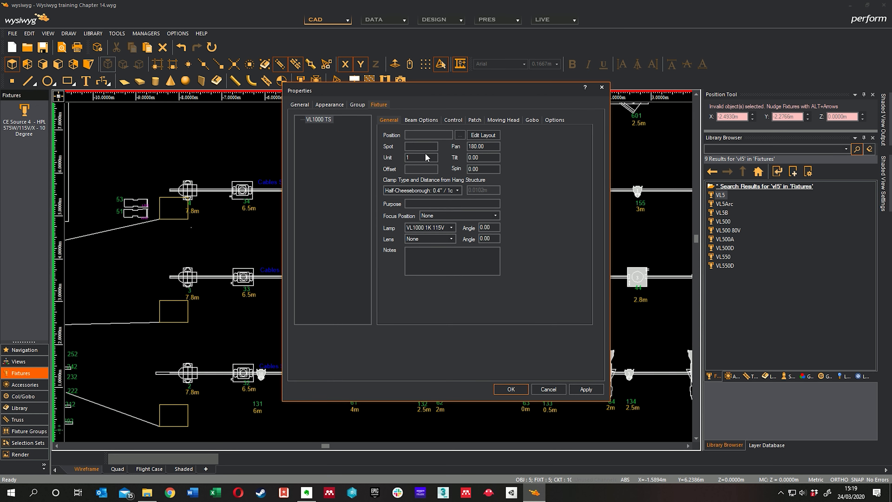
{"action": "left_click", "coordinate": [547, 122]}
{"action": "left_click", "coordinate": [451, 142]}
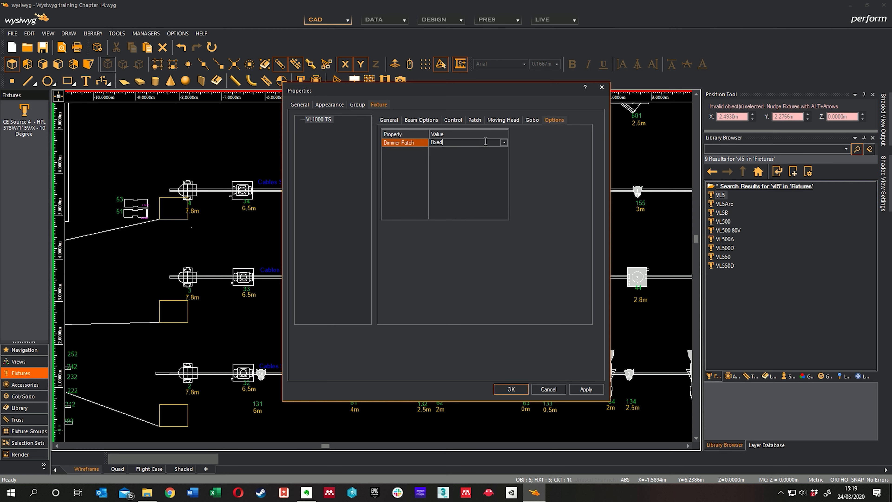
{"action": "left_click", "coordinate": [503, 143]}
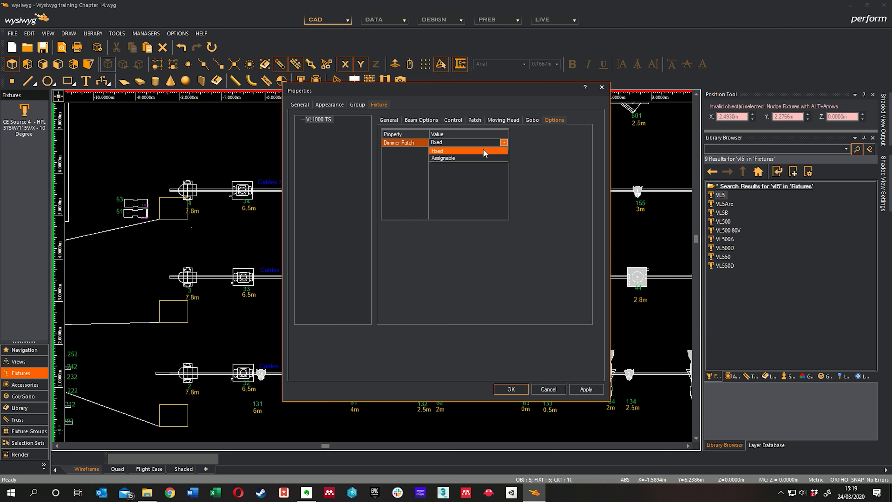
{"action": "left_click", "coordinate": [454, 158]}
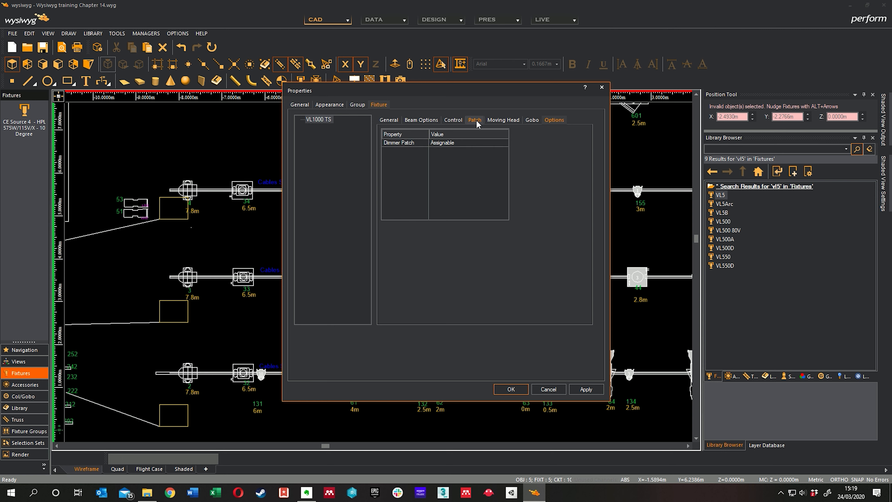
{"action": "left_click", "coordinate": [476, 122]}
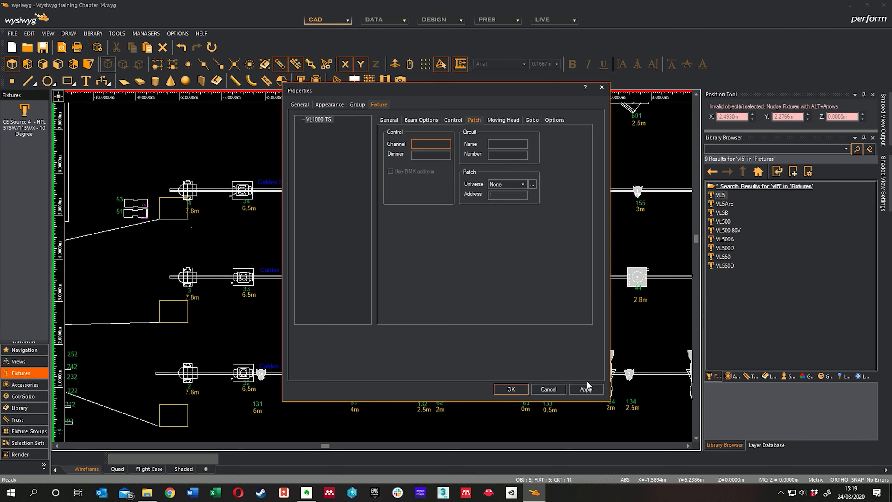
{"action": "left_click", "coordinate": [586, 388]}
{"action": "left_click", "coordinate": [511, 388]}
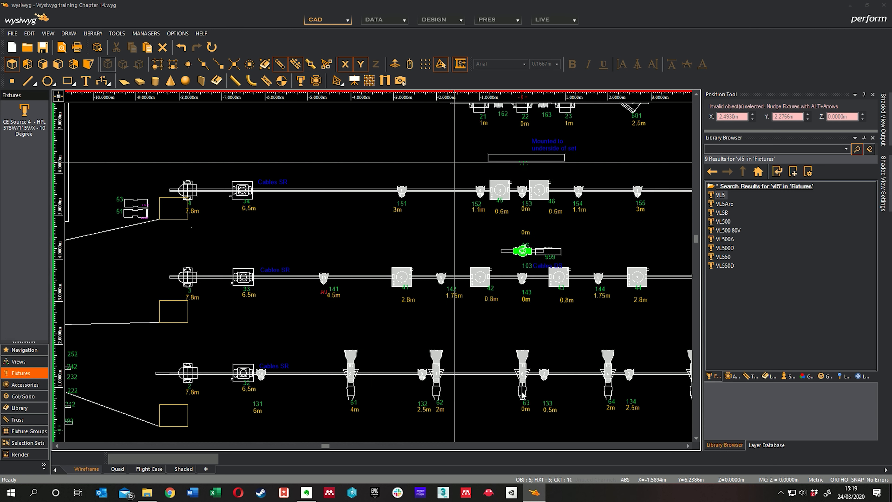
Reopen the properties of the selected VL1000 TS fixtures and compare their control, patch and dimmer patch settings.
{"action": "right_click", "coordinate": [424, 232]}
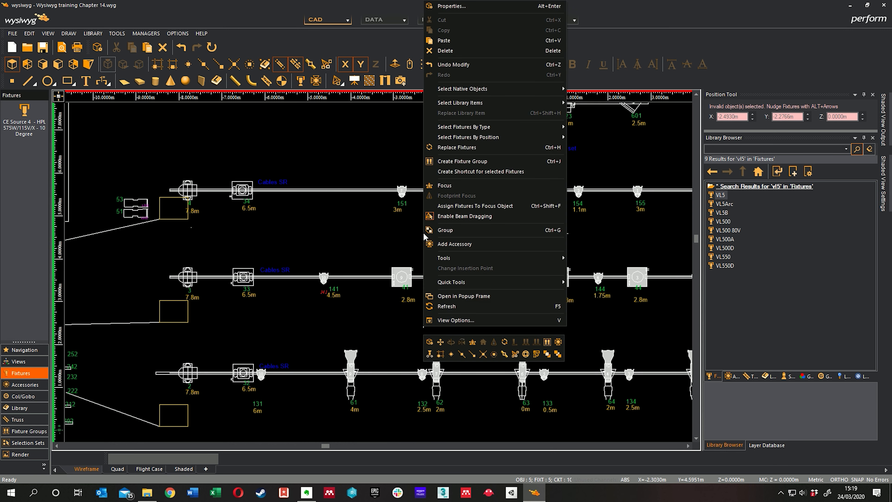
{"action": "left_click", "coordinate": [476, 7]}
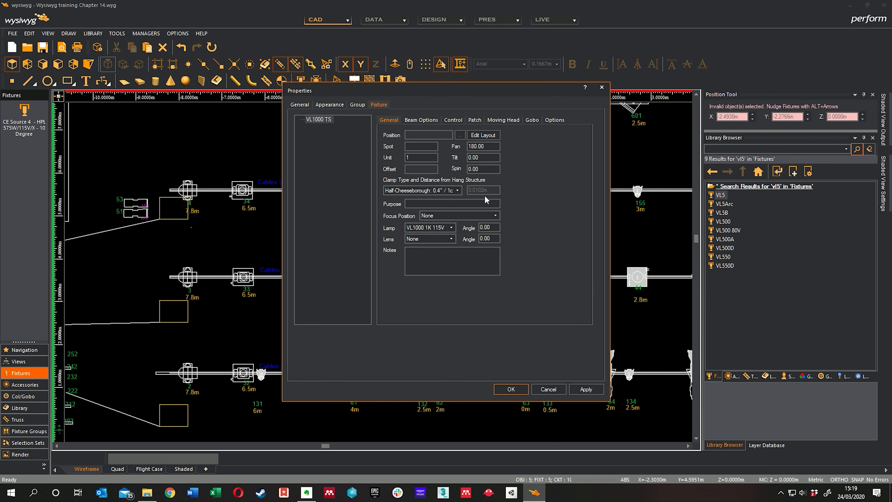
{"action": "left_click", "coordinate": [457, 122]}
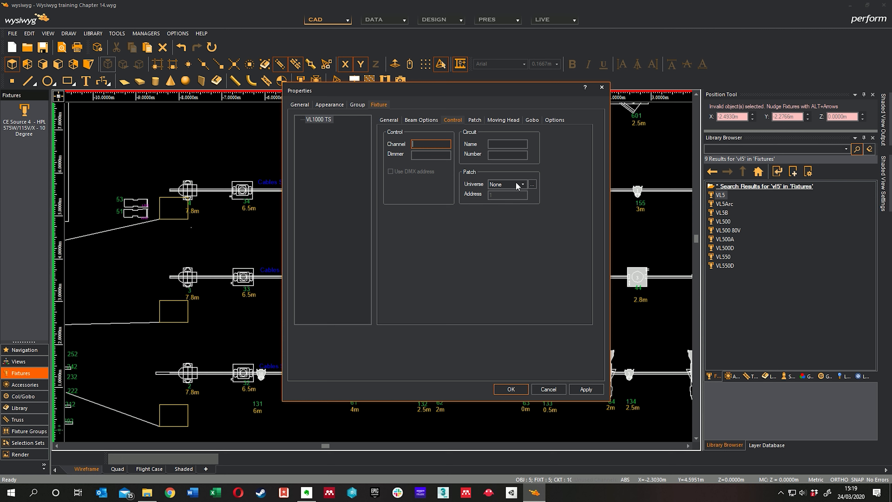
{"action": "left_click", "coordinate": [474, 120]}
{"action": "left_click", "coordinate": [553, 121]}
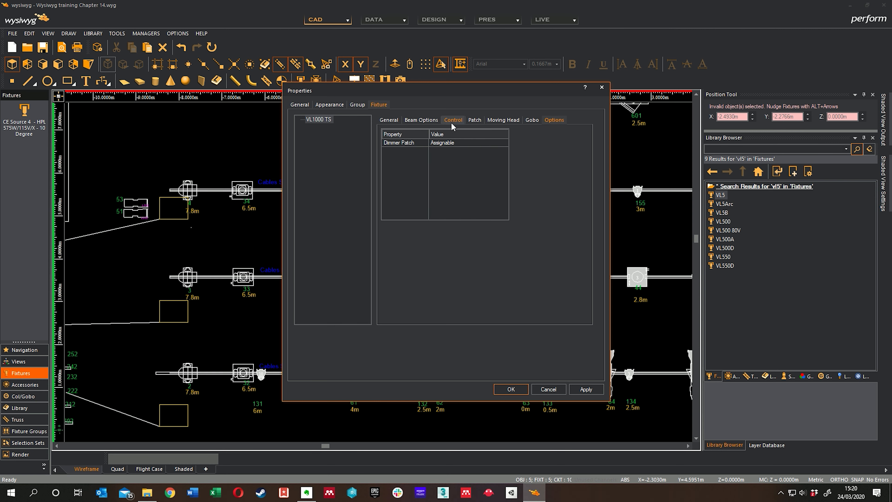
{"action": "left_click", "coordinate": [475, 121]}
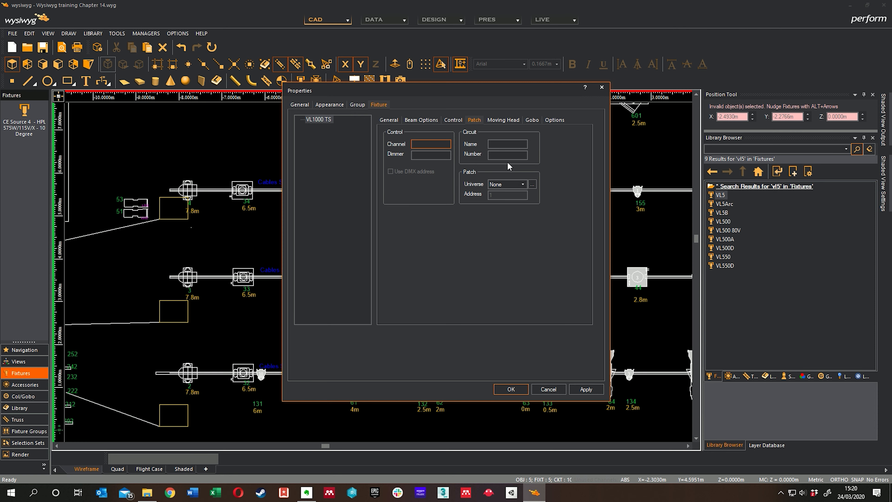
{"action": "left_click_drag", "start_coordinate": [447, 94], "coordinate": [592, 93]}
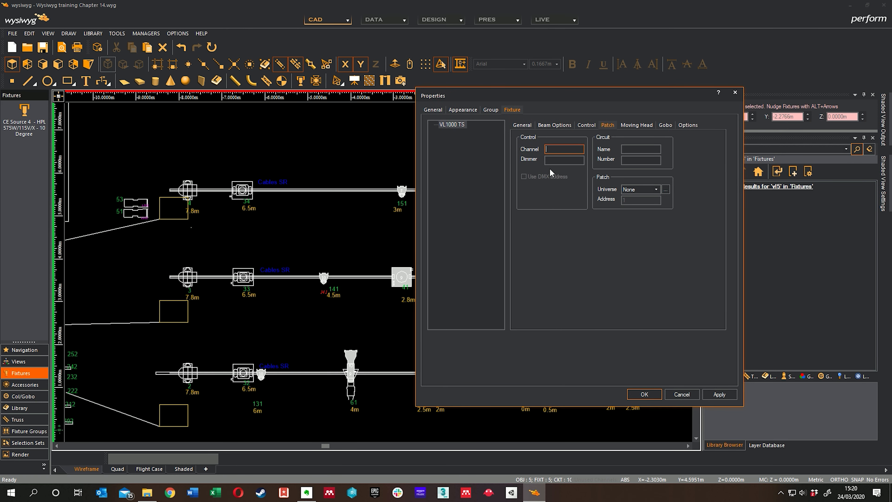
Enter 10 as the control channel of the selected VL1000 TS fixtures.
{"action": "left_click", "coordinate": [579, 125]}
{"action": "type", "text": "0"}
{"action": "key", "text": "BackSpace"}
{"action": "type", "text": "103"}
Review the patch settings and available gobo lists of the VL1000 TS fixtures.
{"action": "left_click", "coordinate": [601, 128]}
{"action": "left_click", "coordinate": [666, 127]}
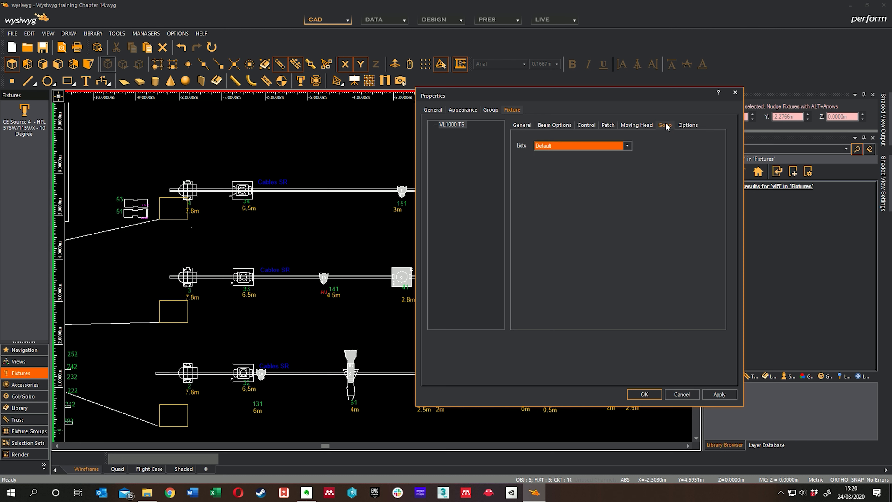
{"action": "left_click", "coordinate": [628, 146]}
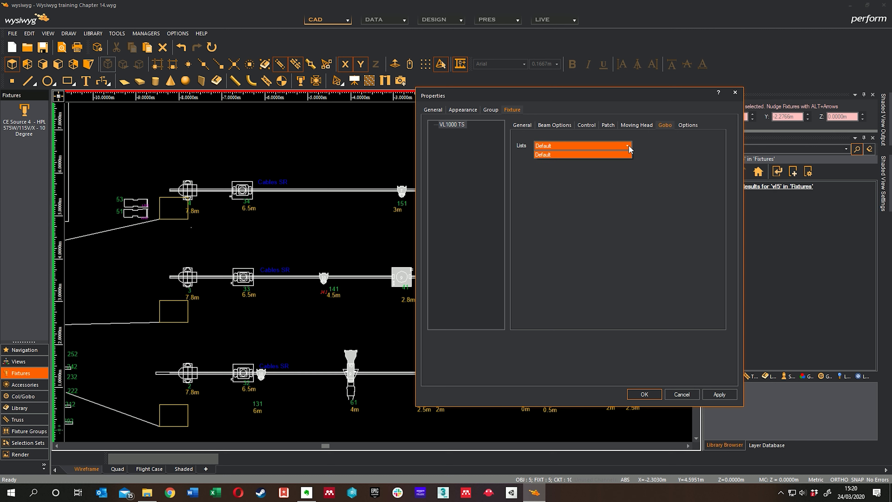
{"action": "left_click", "coordinate": [628, 147]}
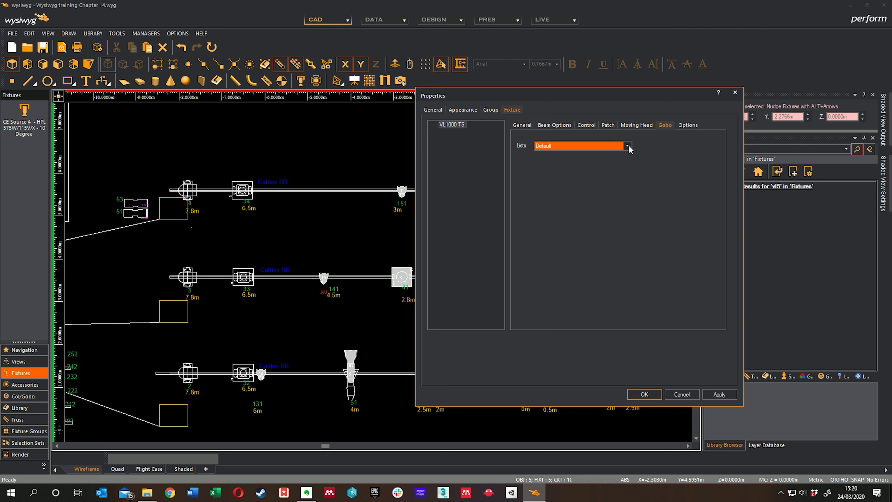